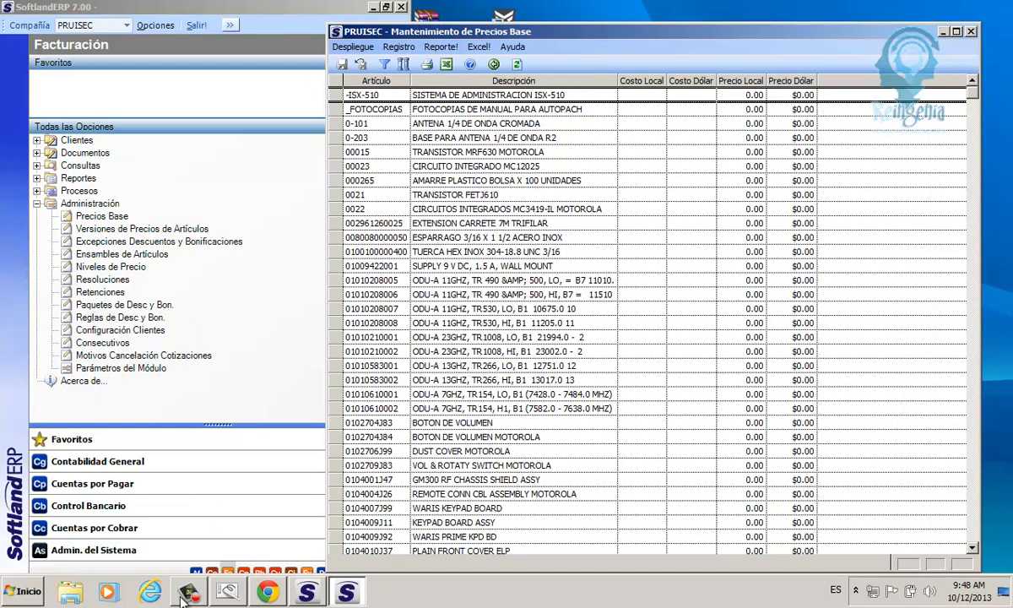
Step: Examine the local and dollar price columns in the base price maintenance and close its window
mouse_move(181, 597)
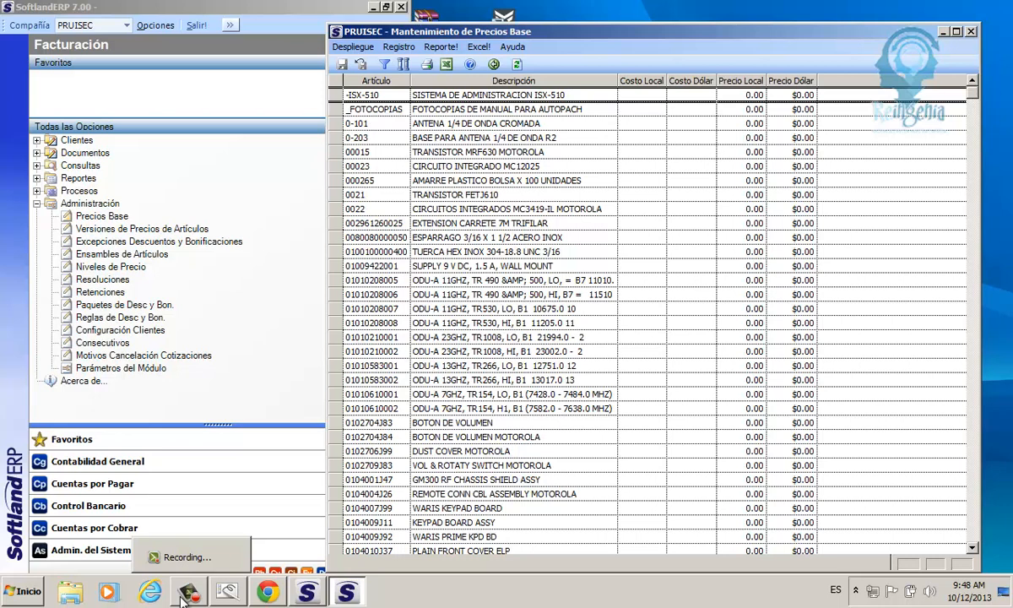
left_click(635, 253)
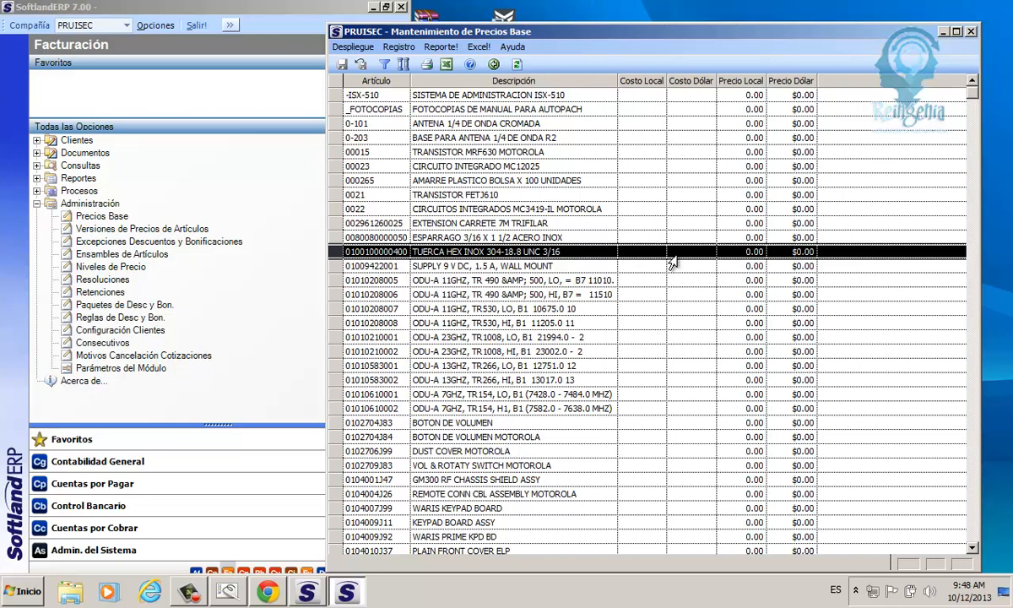
left_click(748, 95)
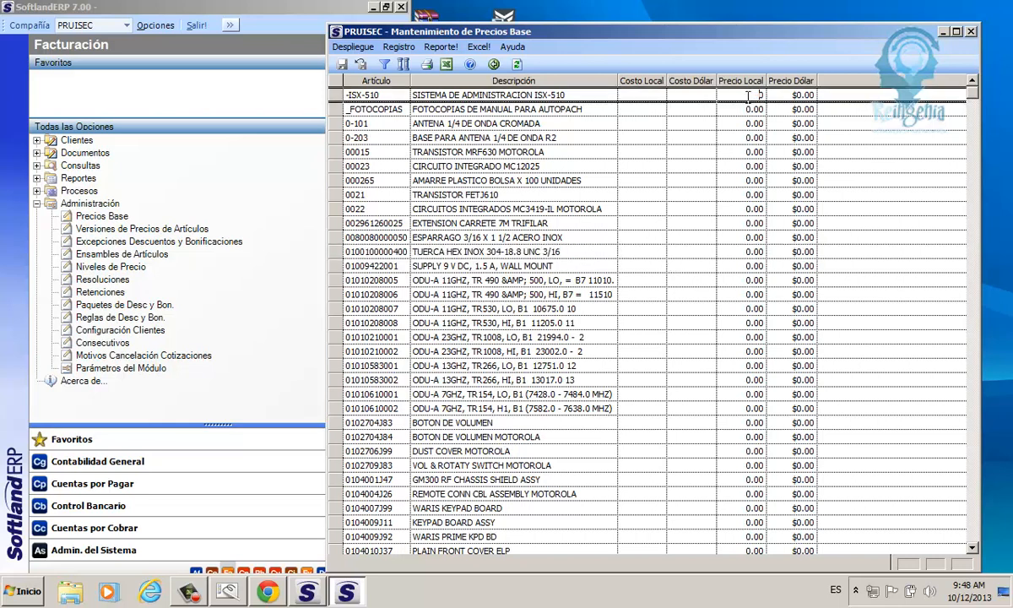
left_click(790, 95)
type("5")
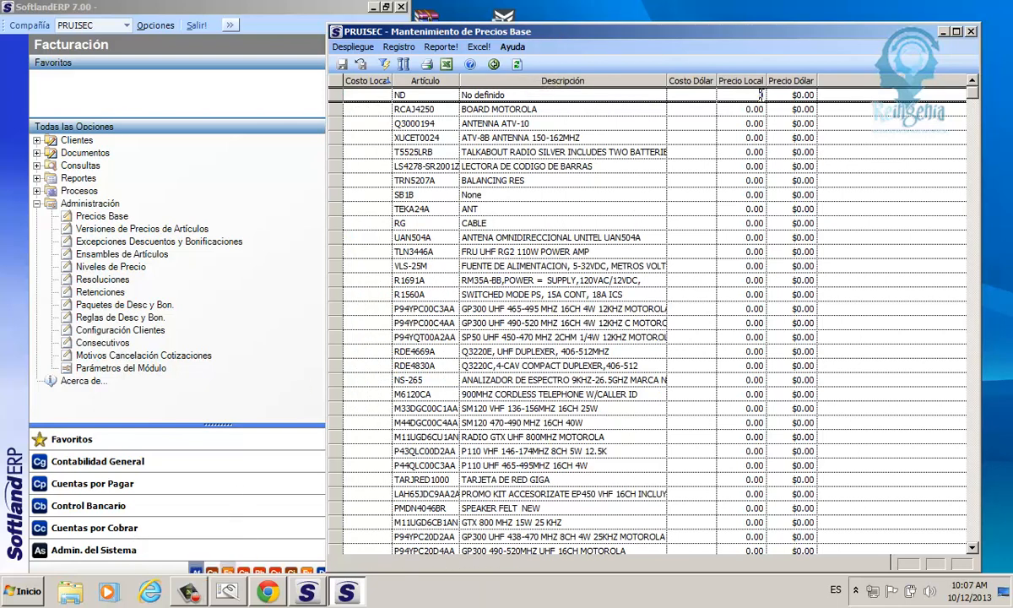
key("Tab")
left_click_drag(974, 22, 973, 24)
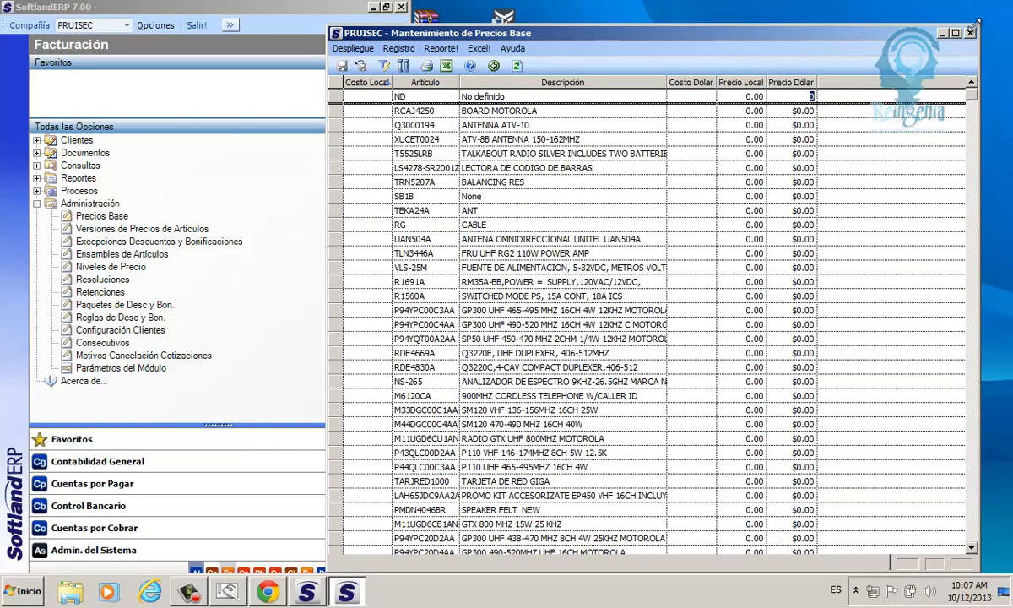
left_click_drag(973, 25, 982, 26)
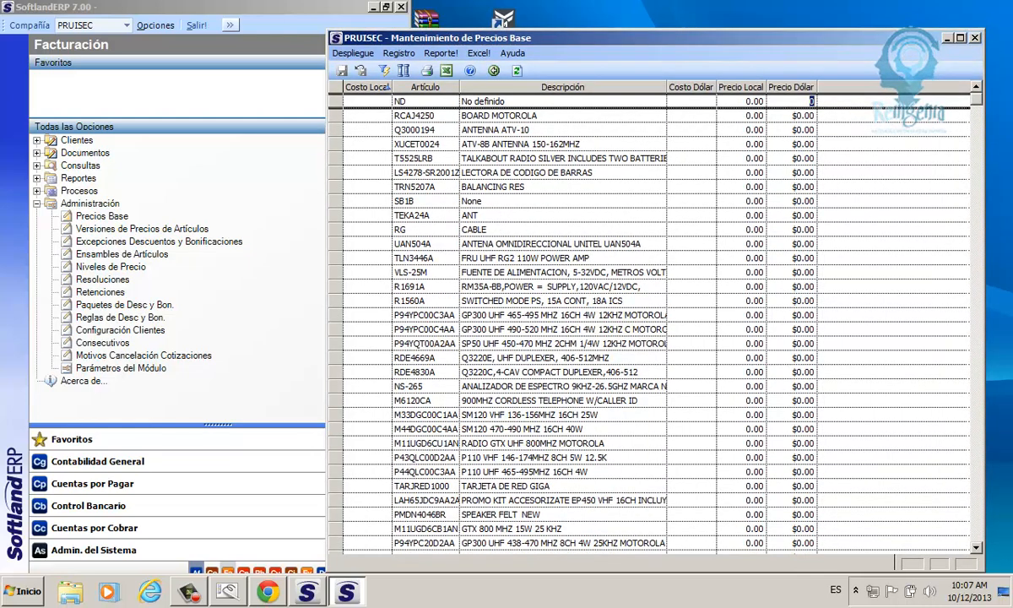
left_click(975, 41)
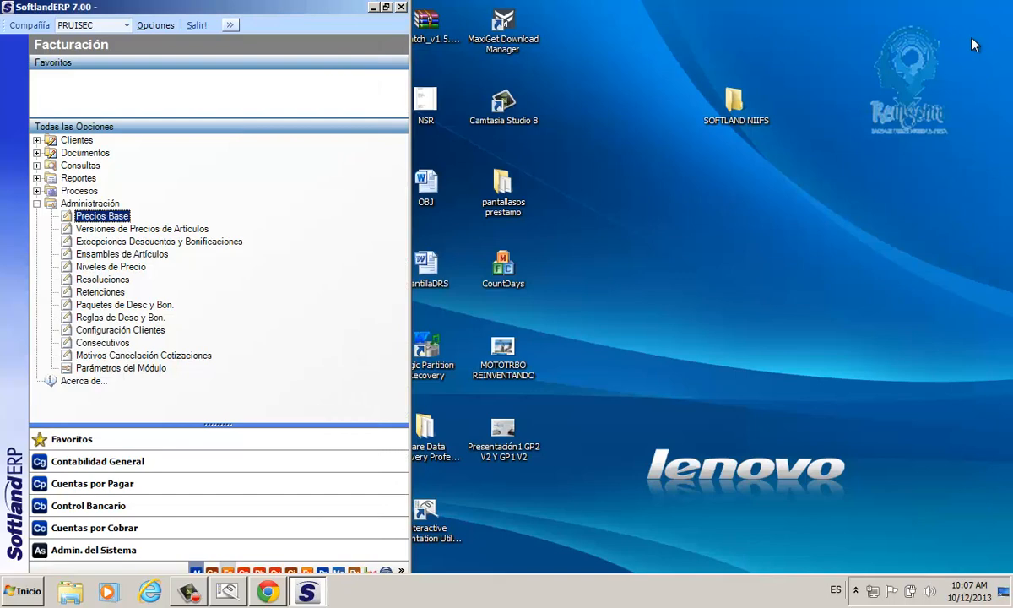
Step: Open Niveles de Precio and review the available Esquema de Trabajo options for price level L001
left_click(94, 269)
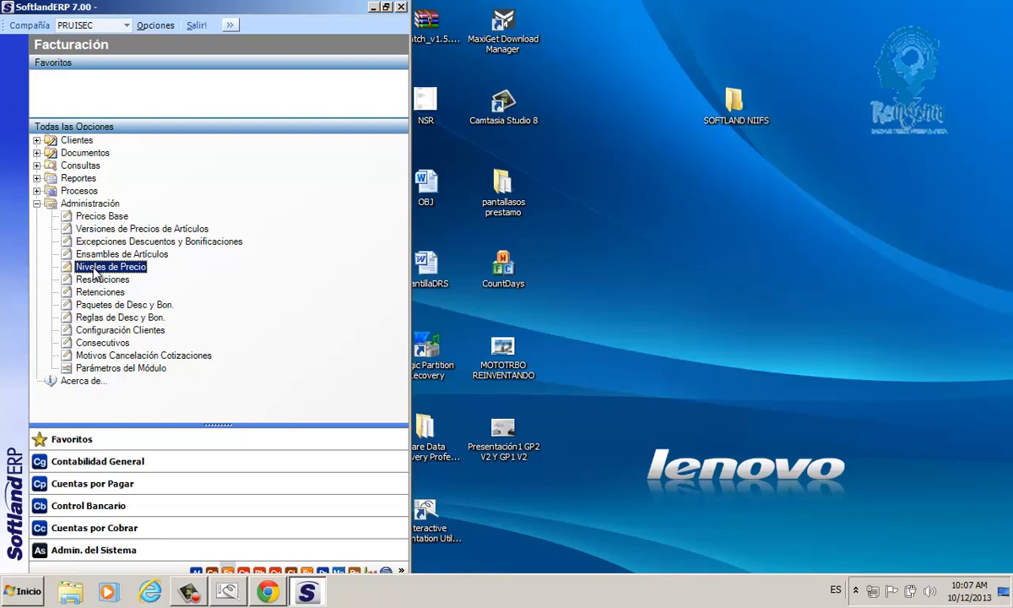
left_click(94, 232)
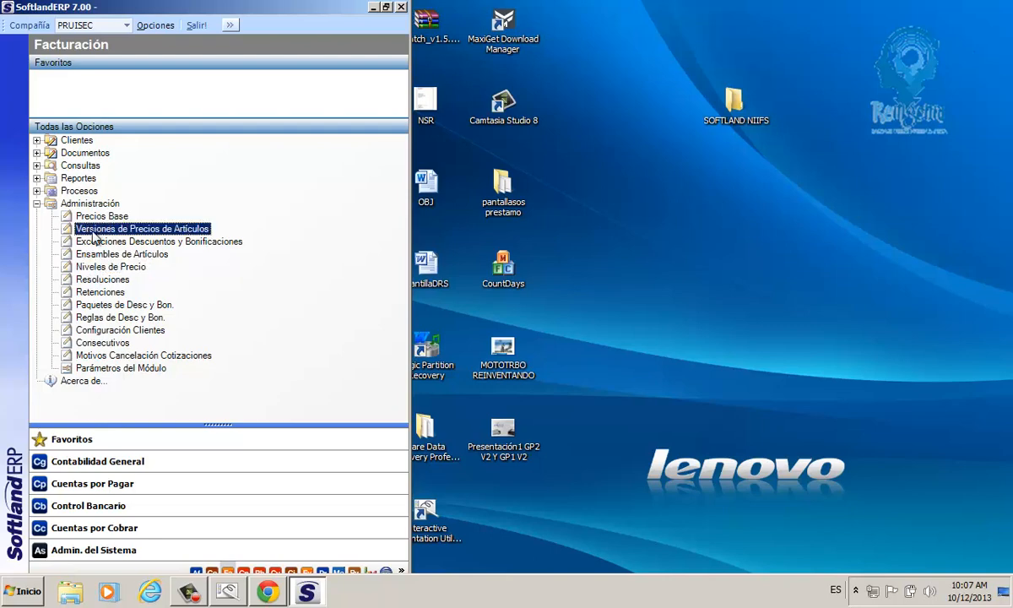
left_click(110, 269)
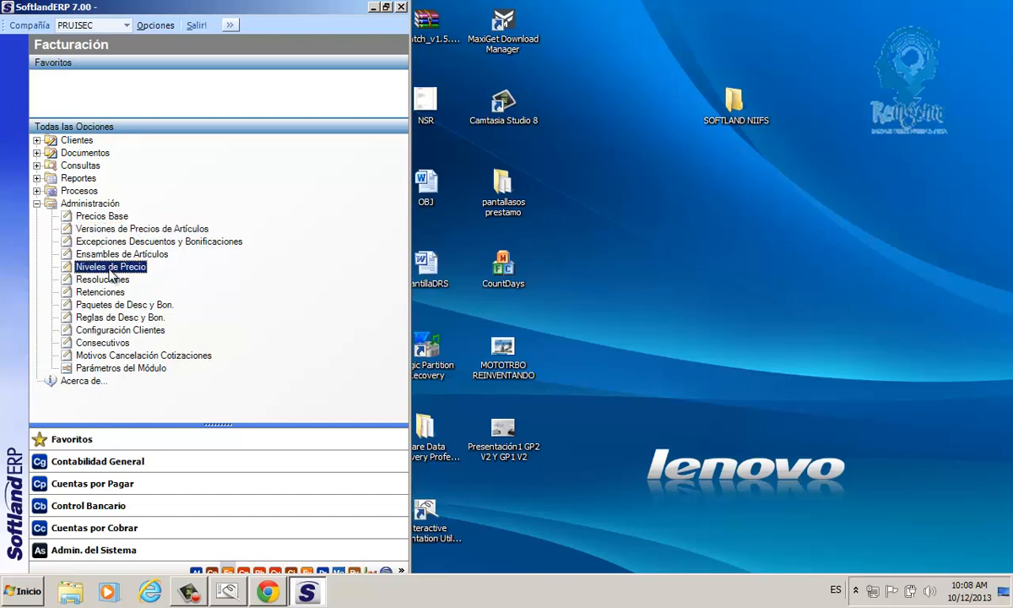
double_click(103, 270)
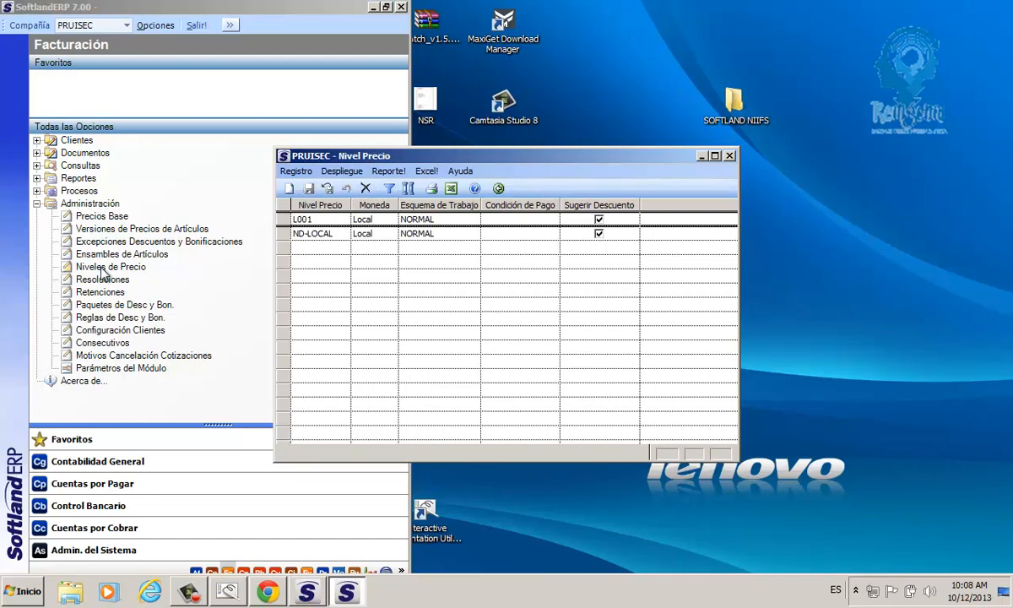
left_click(298, 222)
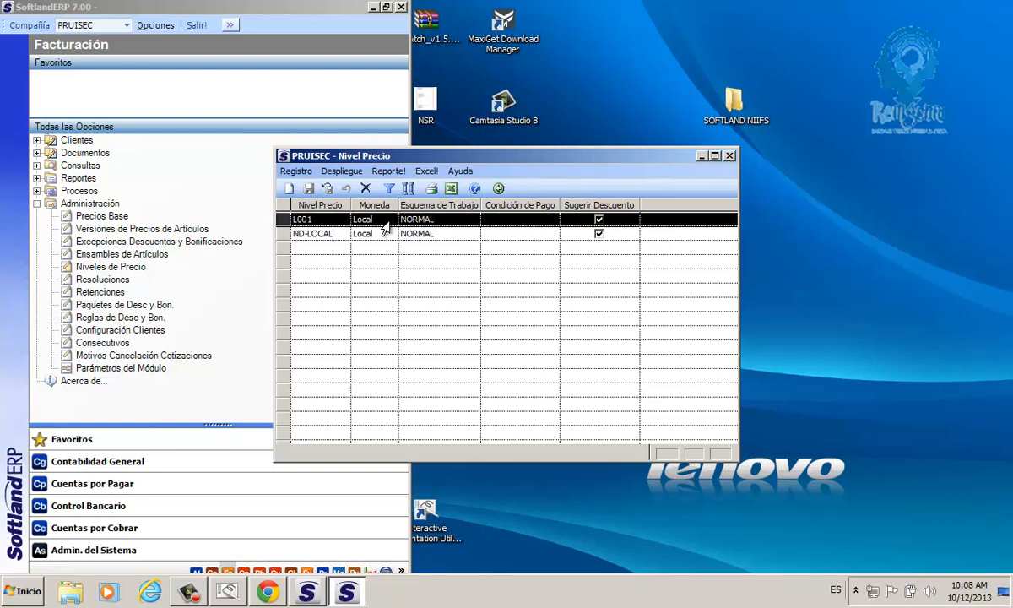
left_click(439, 219)
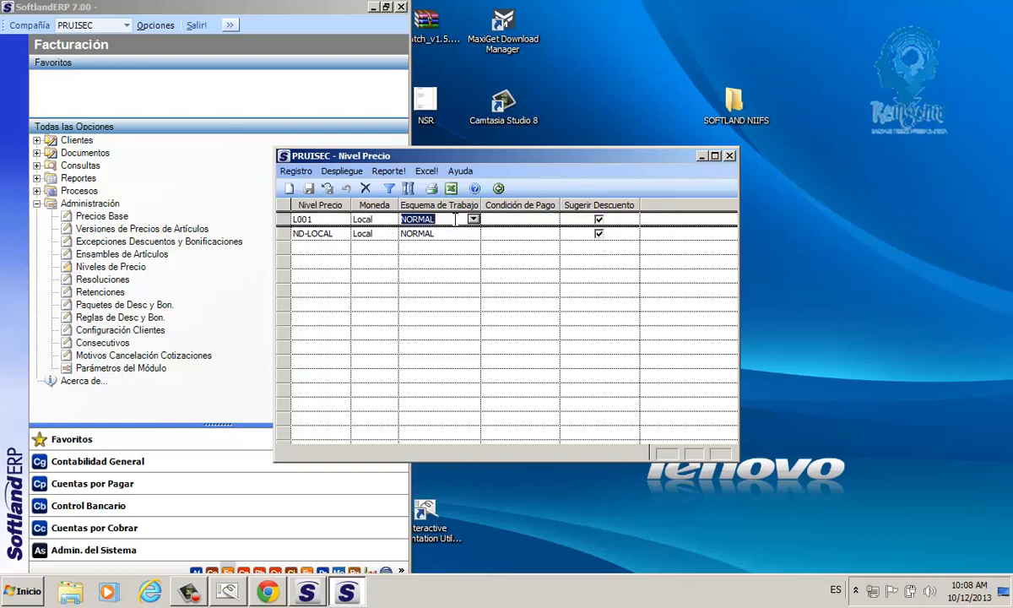
left_click(473, 219)
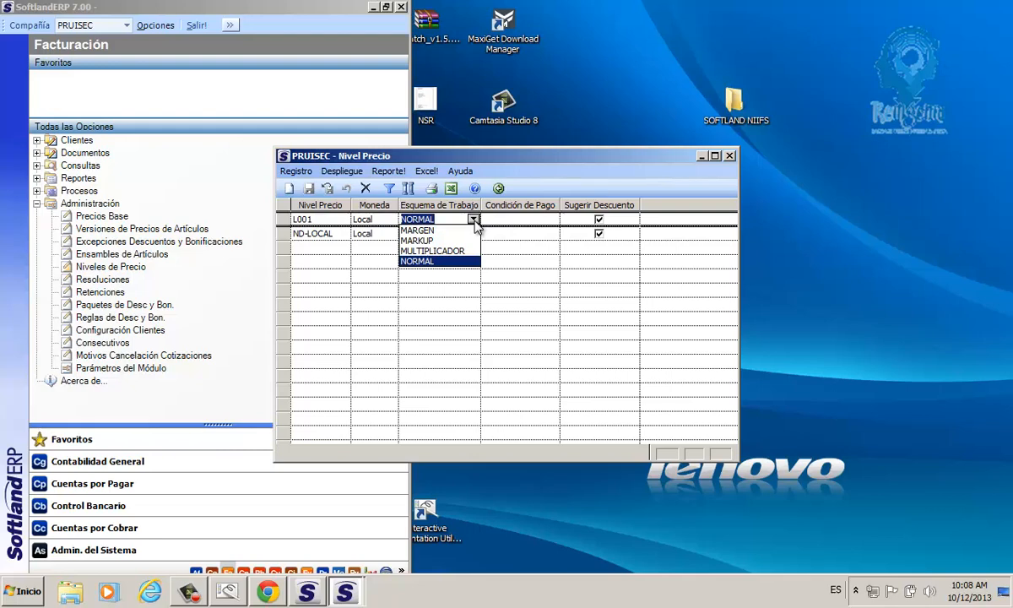
left_click(473, 219)
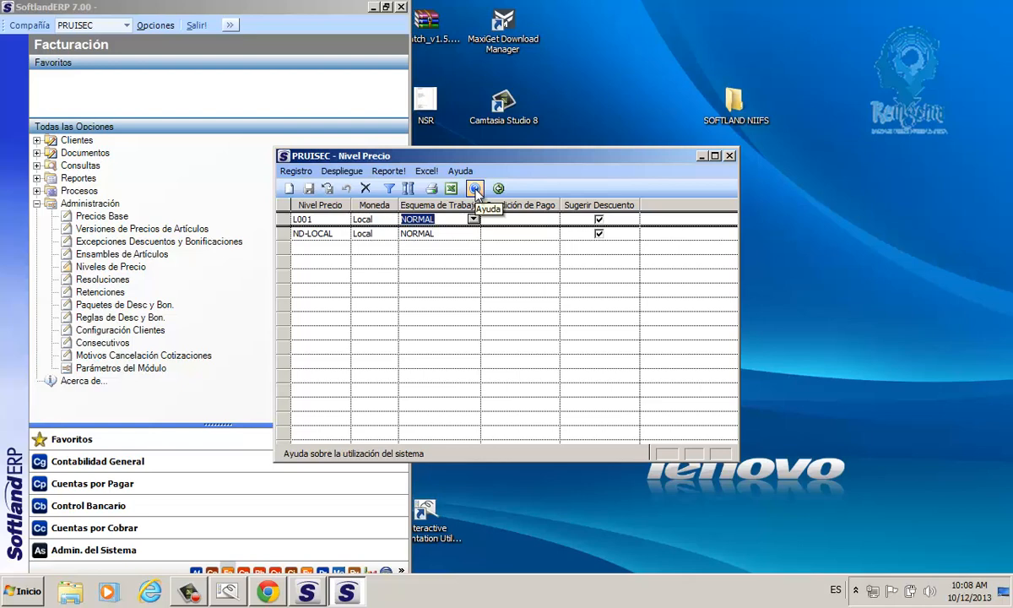
Step: Read the price level help and its Ingreso de Datos topic on the Multiplicador, Margen, Markup and Normal schemes, and close the help
left_click(475, 190)
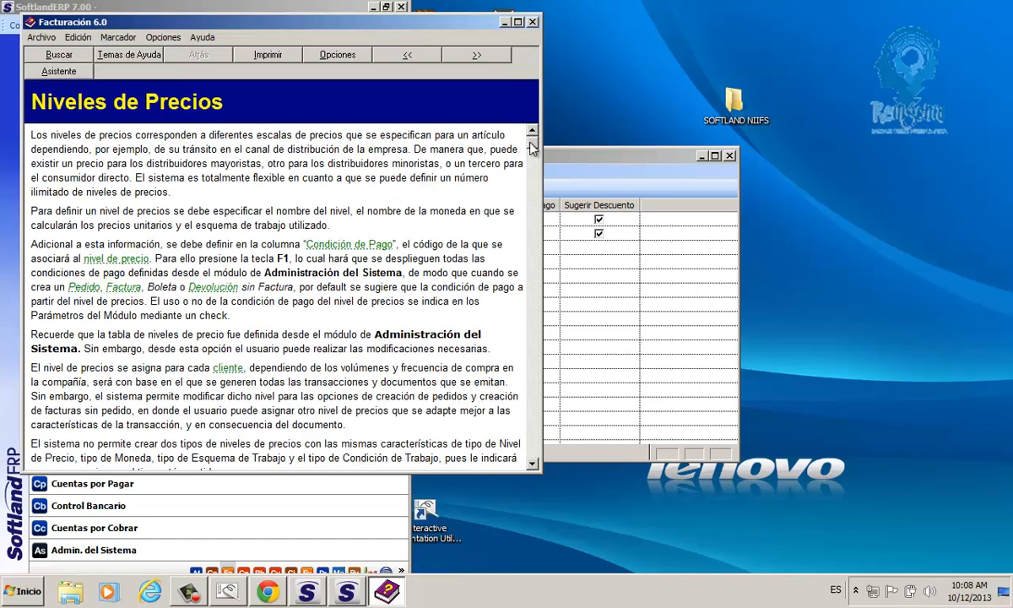
scroll(532, 148, "down", 2)
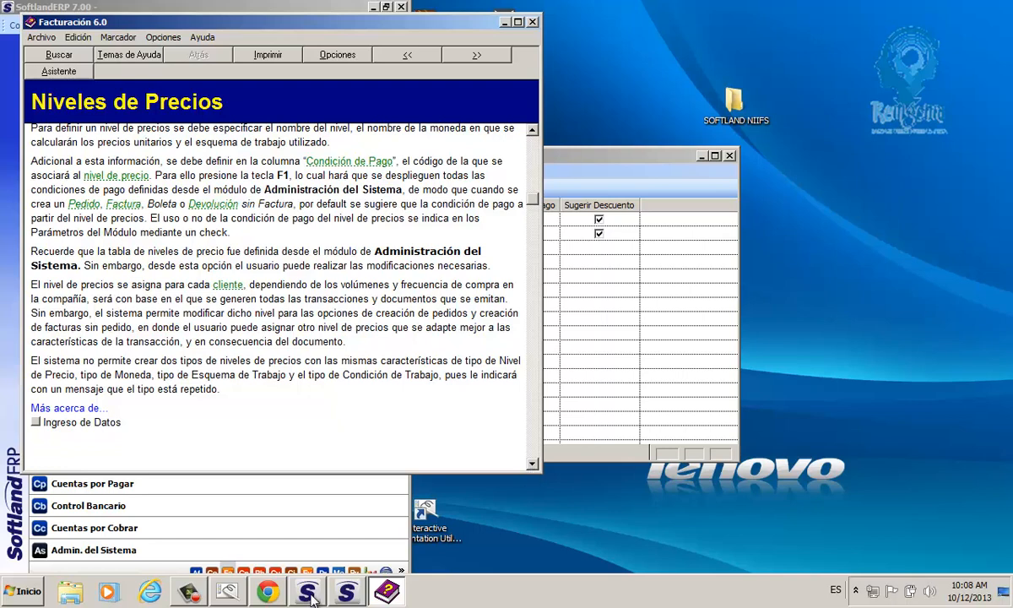
left_click(35, 422)
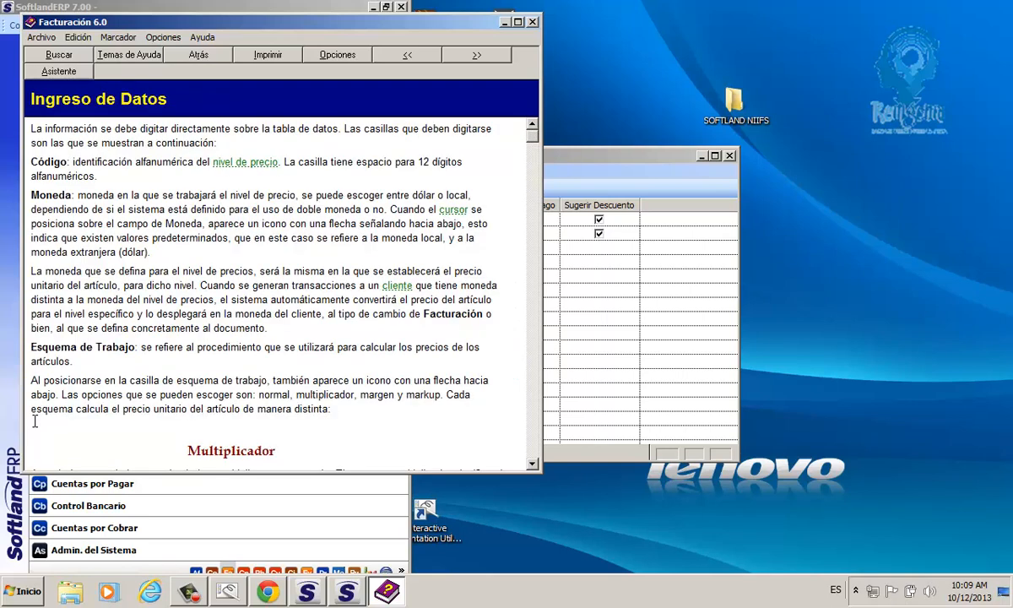
left_click(518, 22)
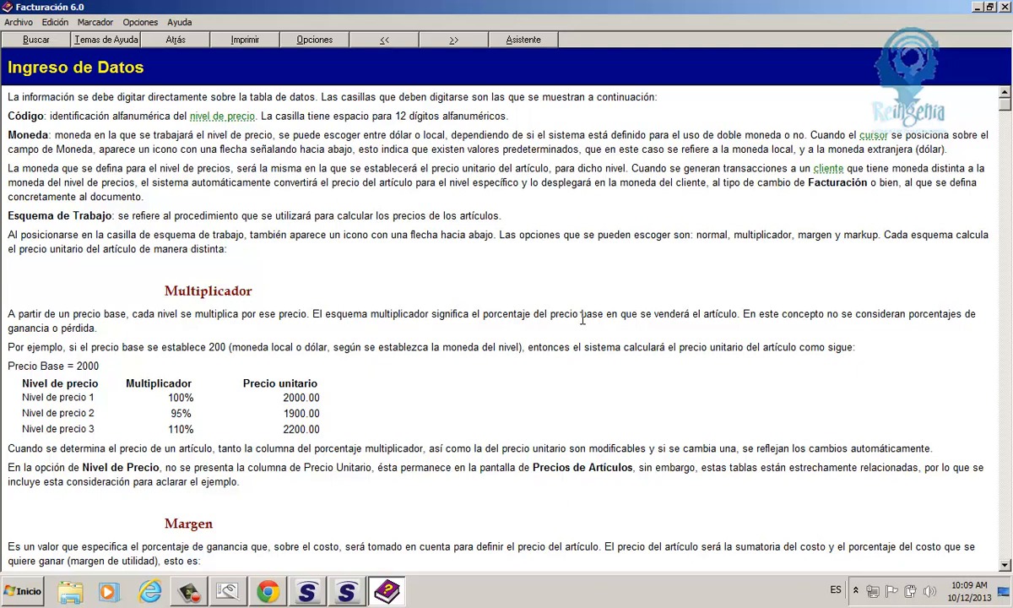
left_click_drag(586, 314, 550, 321)
scroll(549, 322, "down", 5)
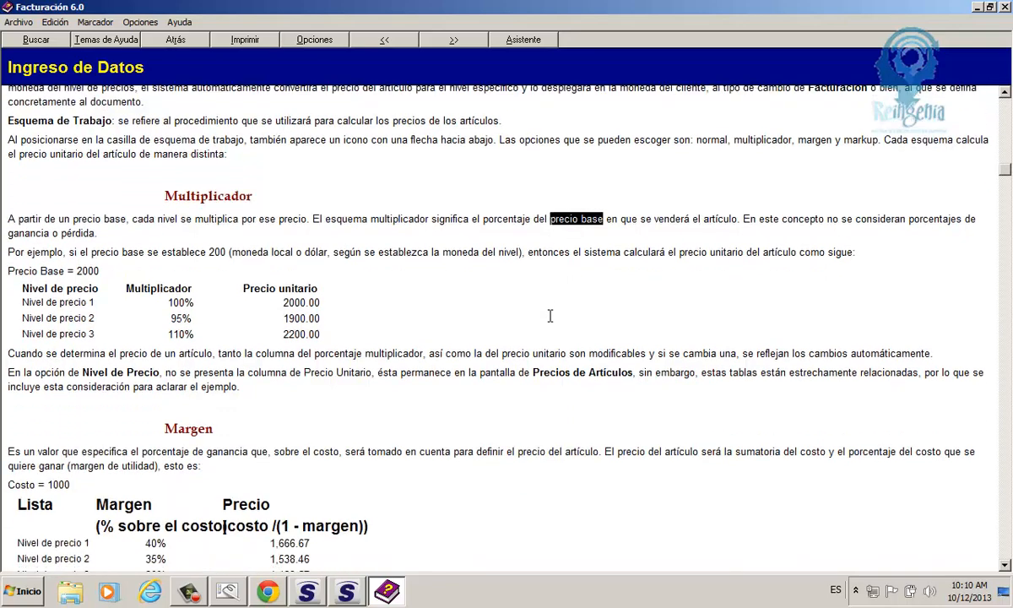
scroll(550, 316, "down", 4)
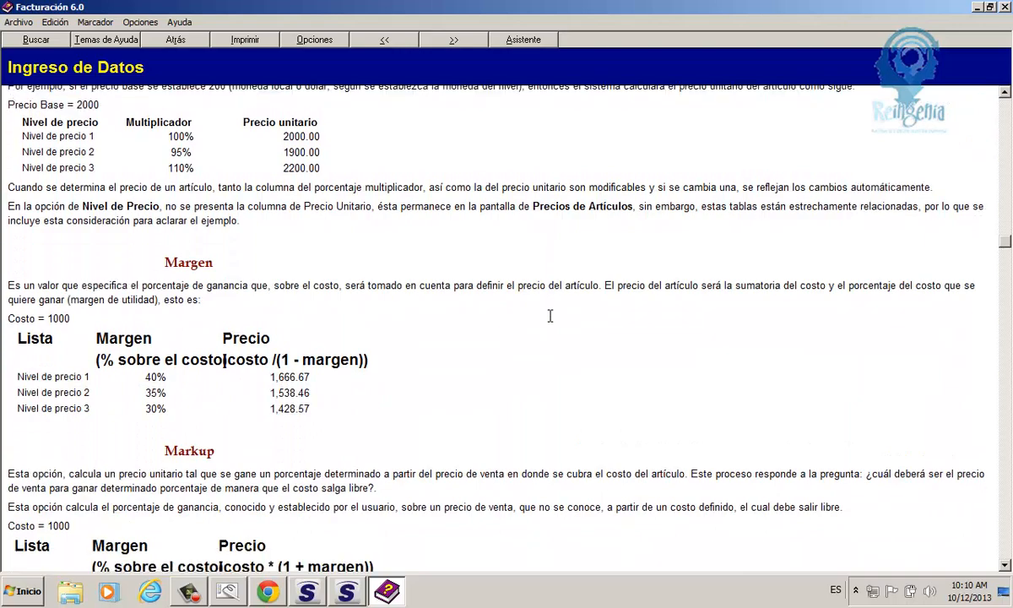
scroll(549, 315, "down", 2)
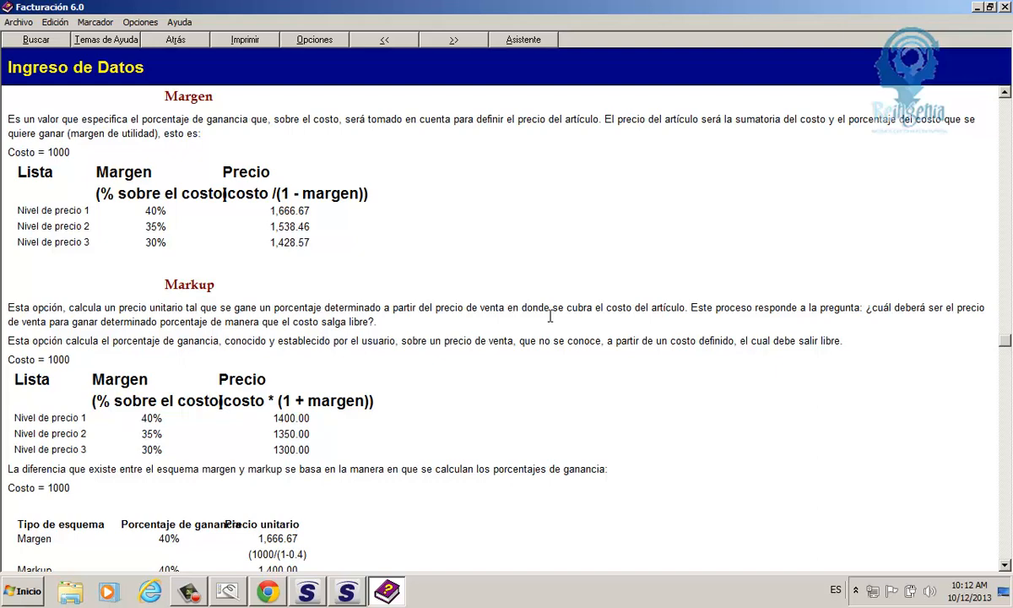
scroll(550, 316, "down", 8)
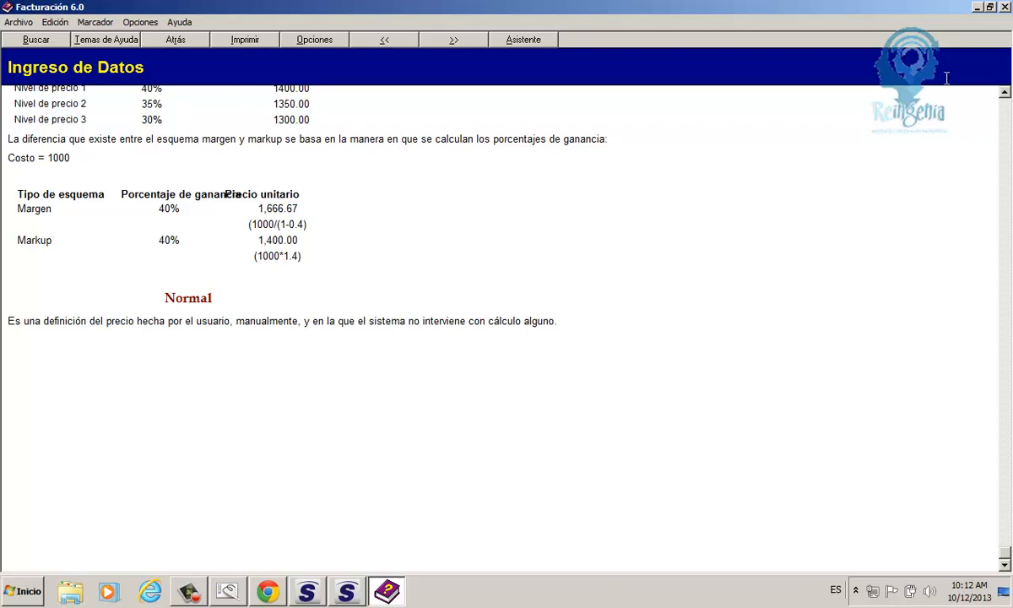
left_click(1004, 7)
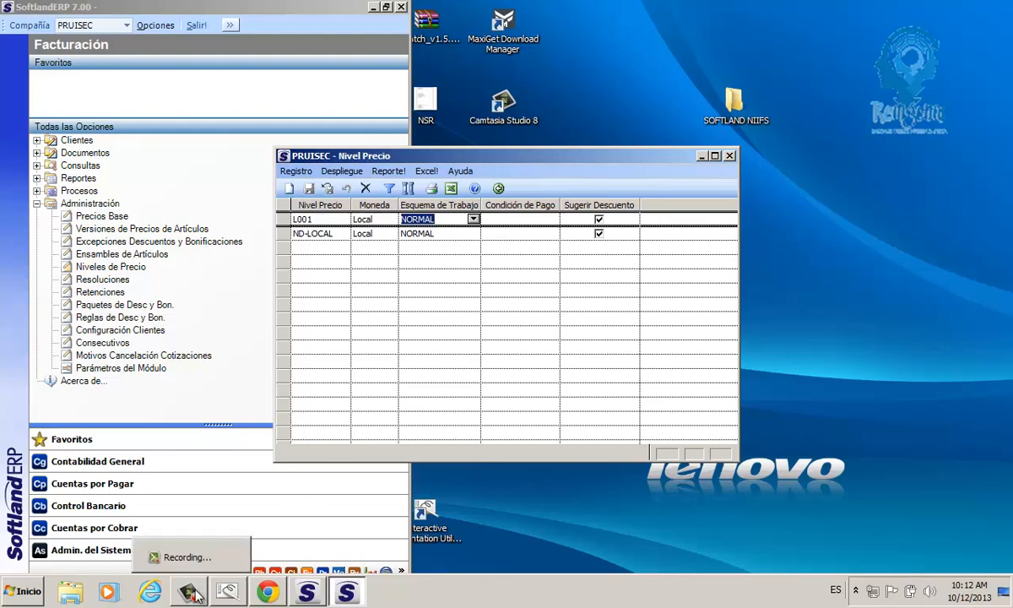
Step: Try MARGEN as the Esquema de Trabajo of price level L001, set it to MULTIPLICADOR, and save and close the price levels
left_click(474, 219)
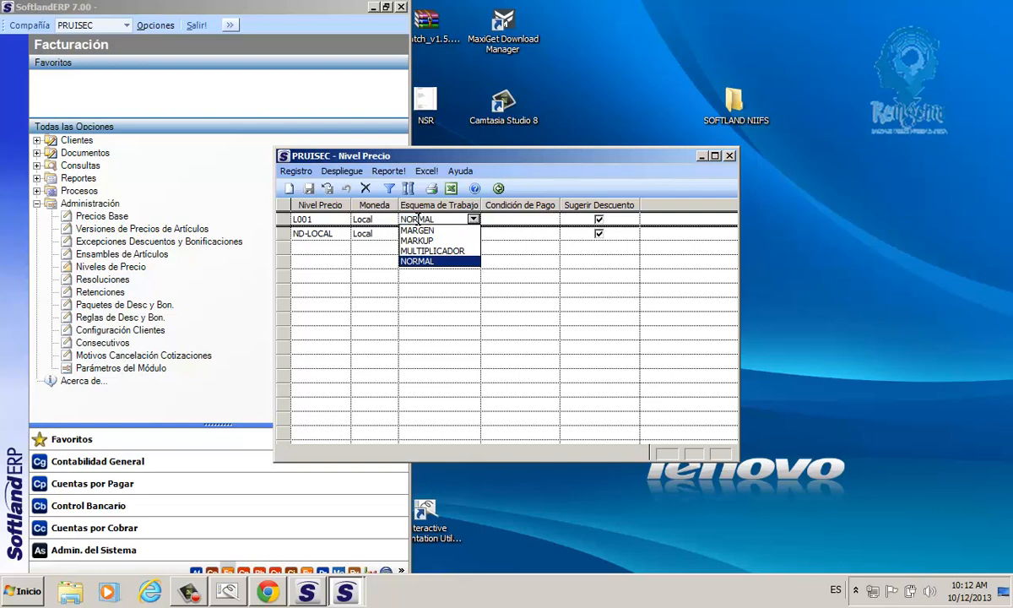
left_click(417, 230)
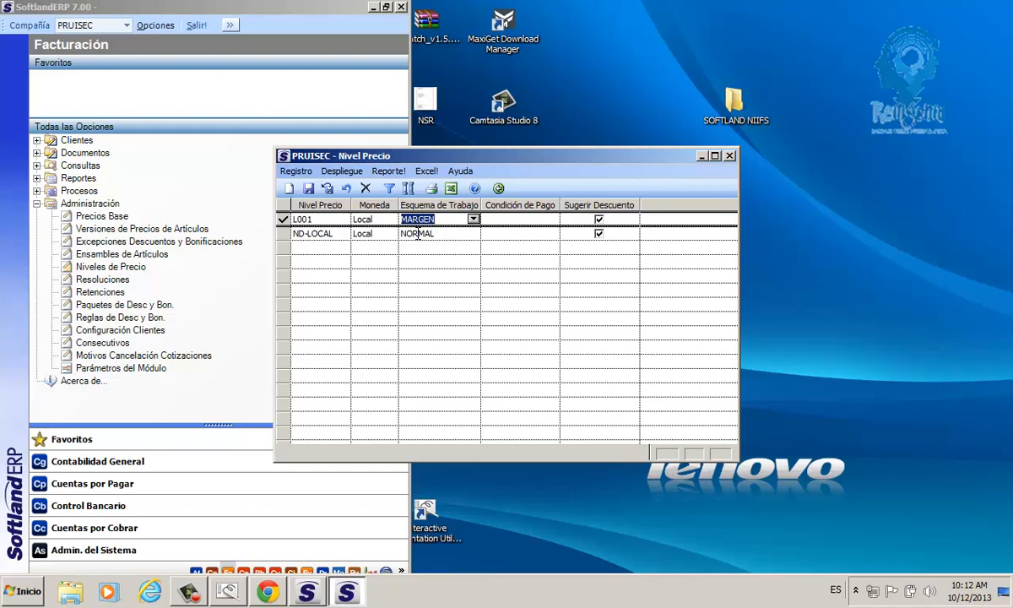
left_click(474, 218)
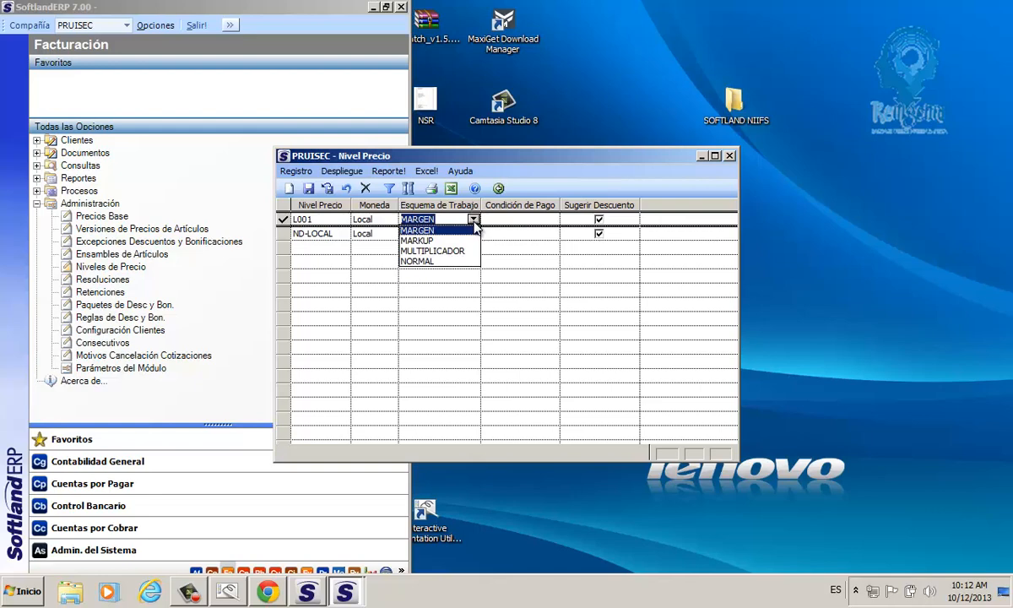
left_click(426, 251)
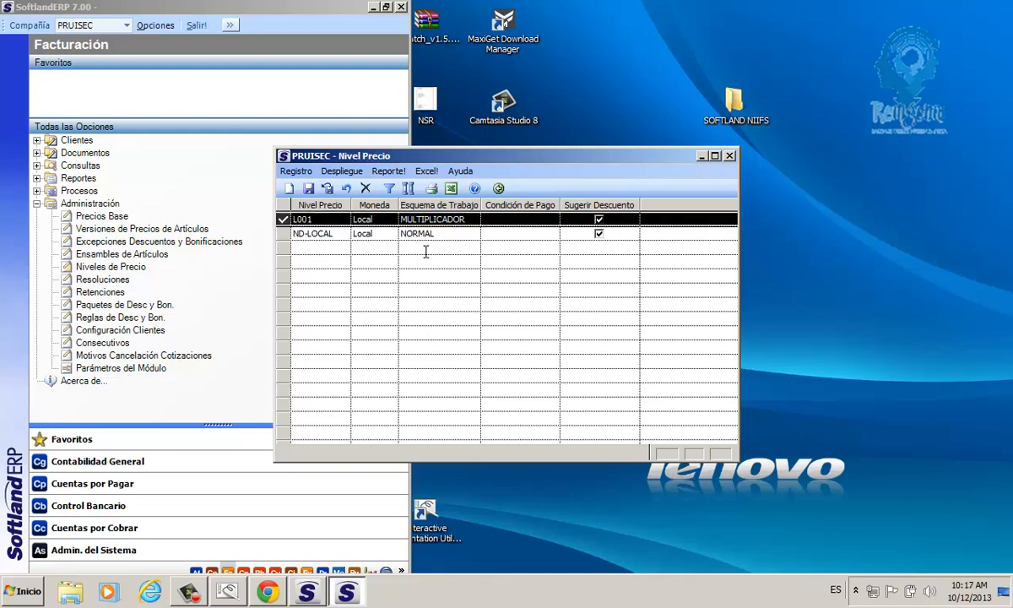
left_click(327, 189)
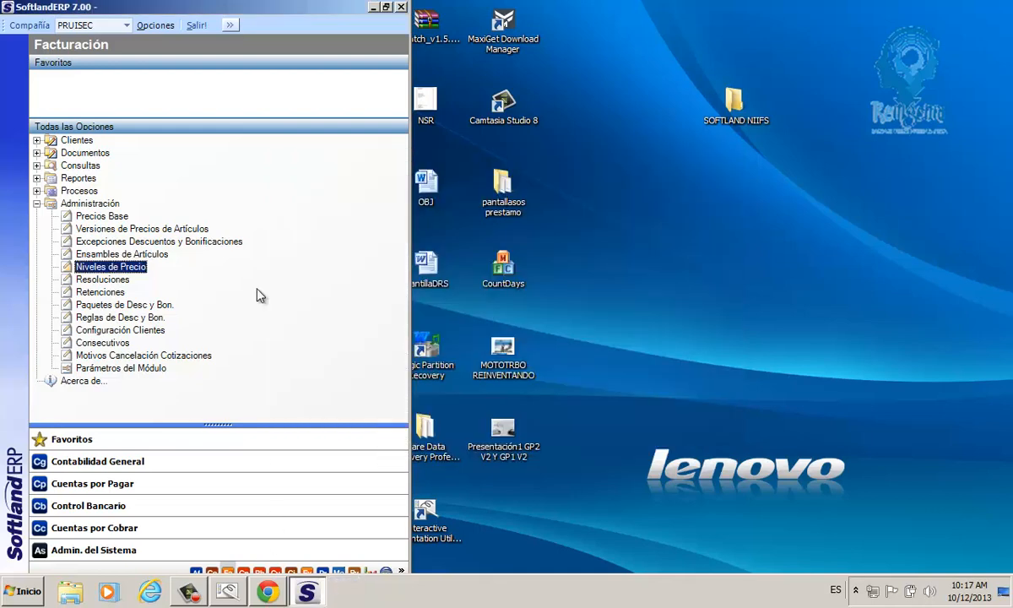
Step: Reopen the price levels, set the Esquema de Trabajo of L001 back to NORMAL, and save and return
double_click(114, 267)
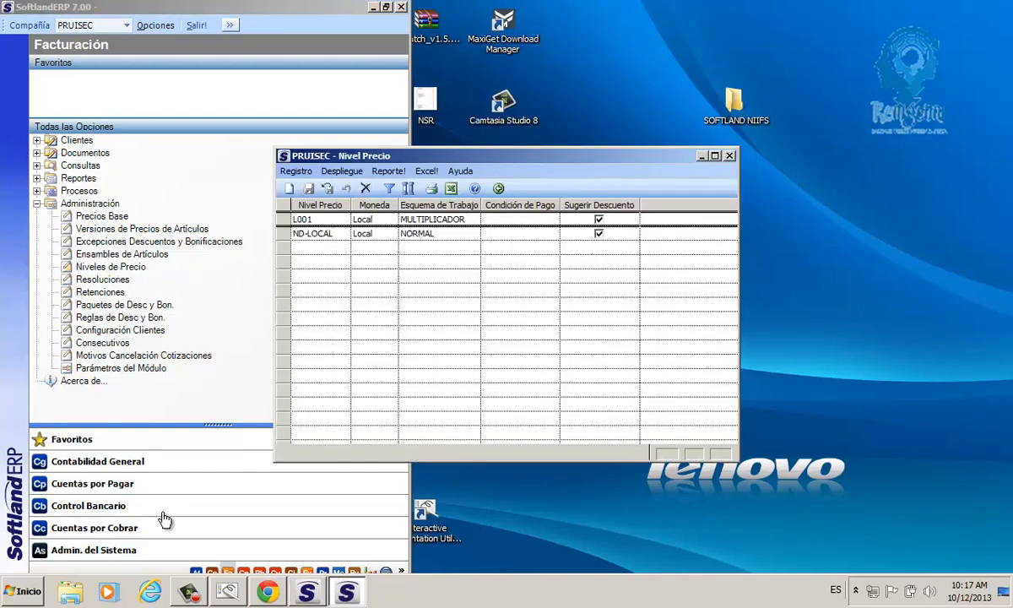
left_click(474, 221)
left_click(474, 220)
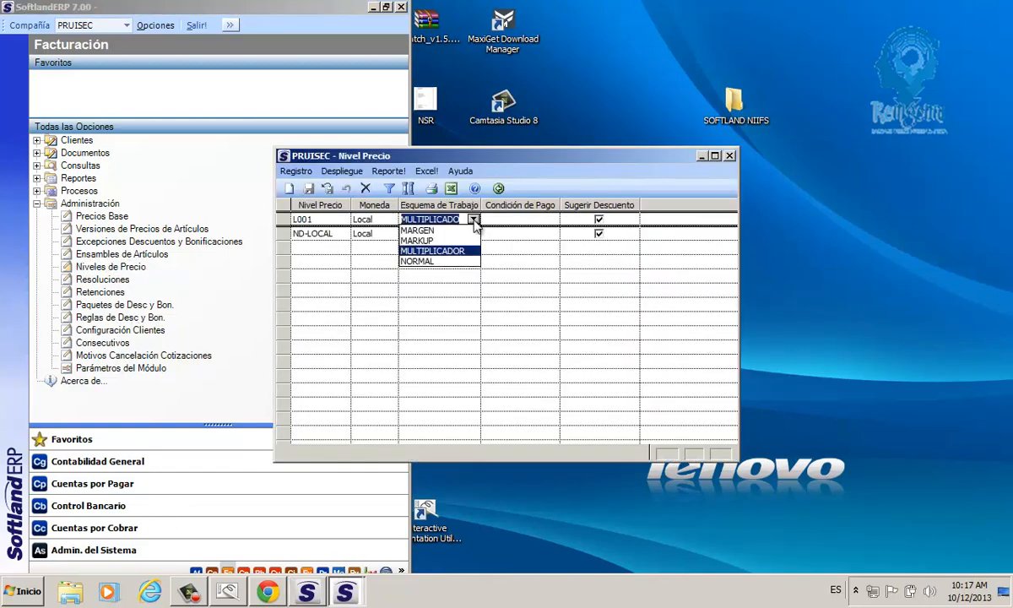
left_click(418, 261)
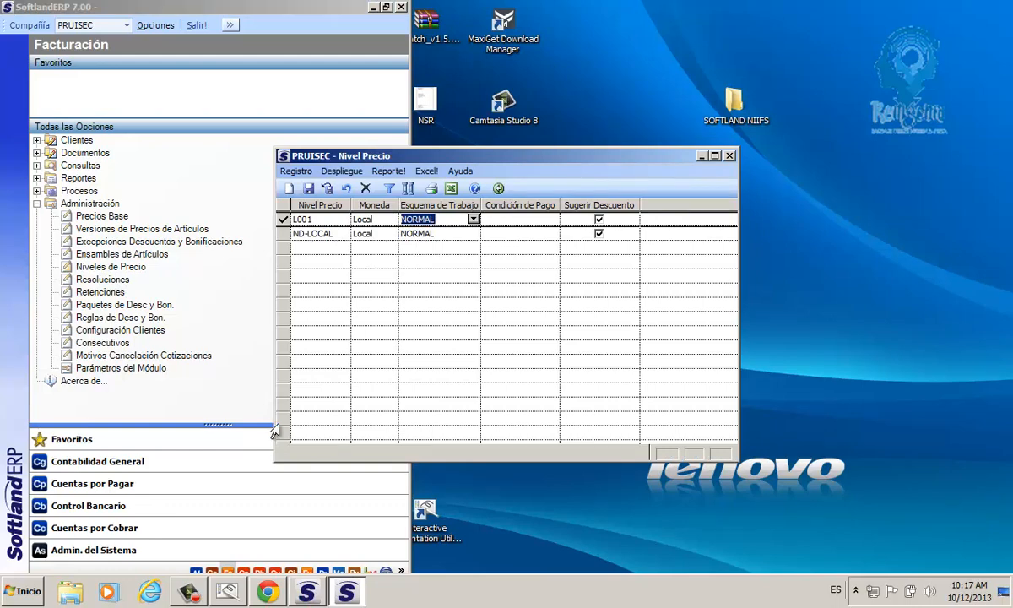
left_click(327, 188)
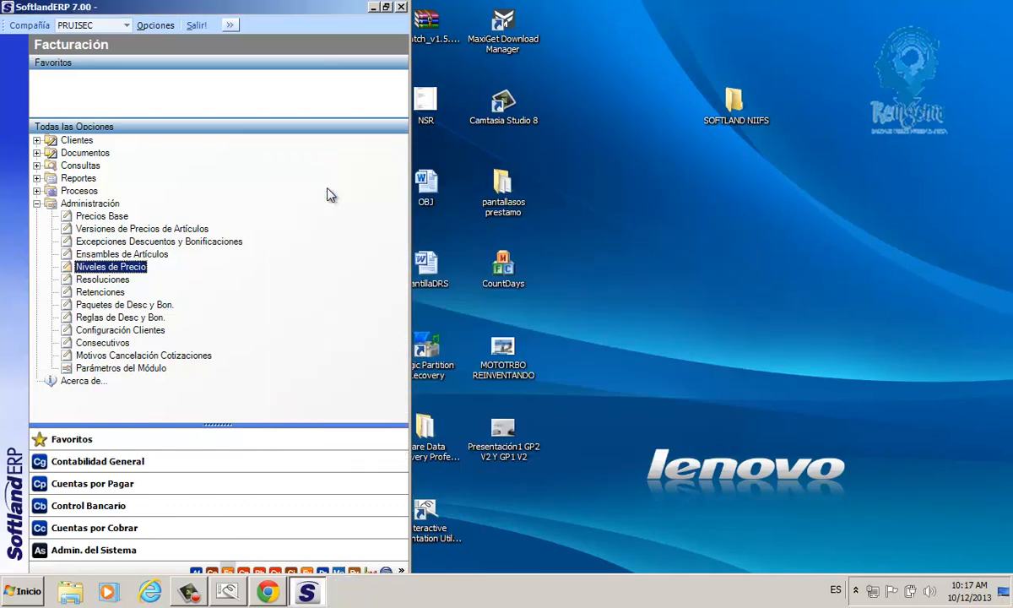
Step: Open Versiones de Precios de Artículos and choose L001 as the Nivel Precios
mouse_move(189, 596)
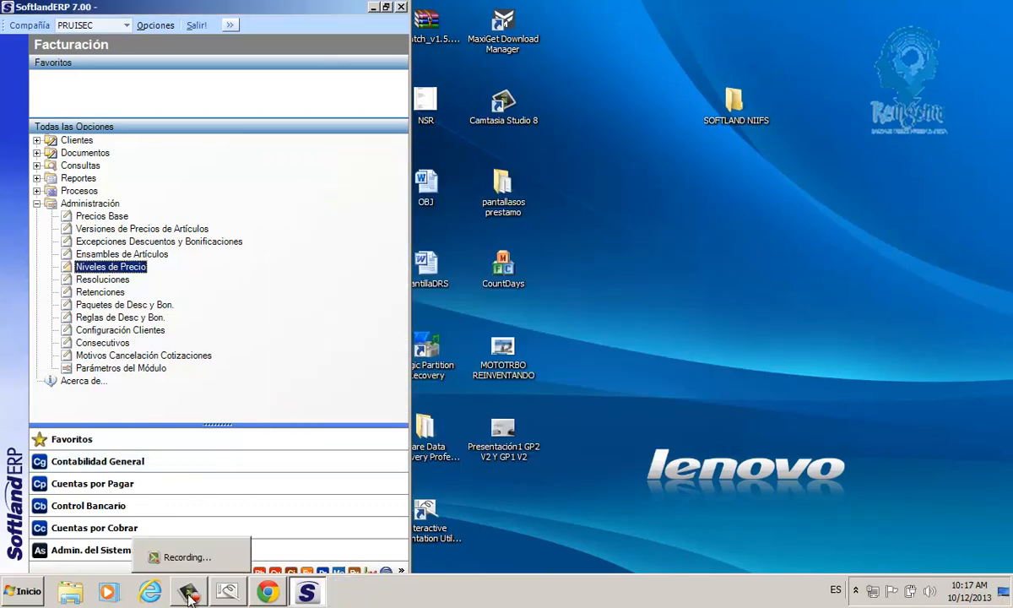
left_click(99, 231)
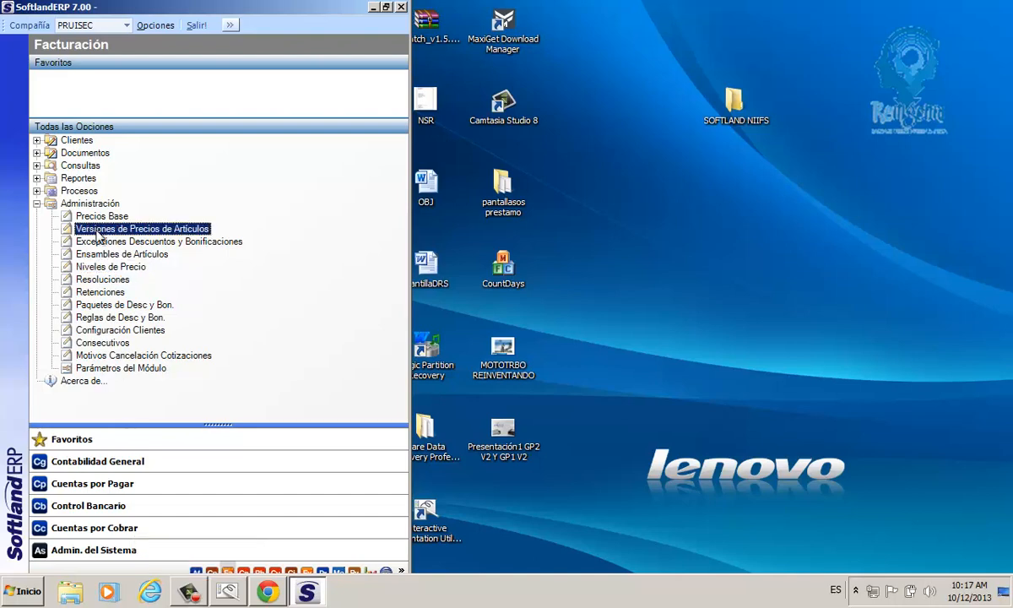
double_click(117, 234)
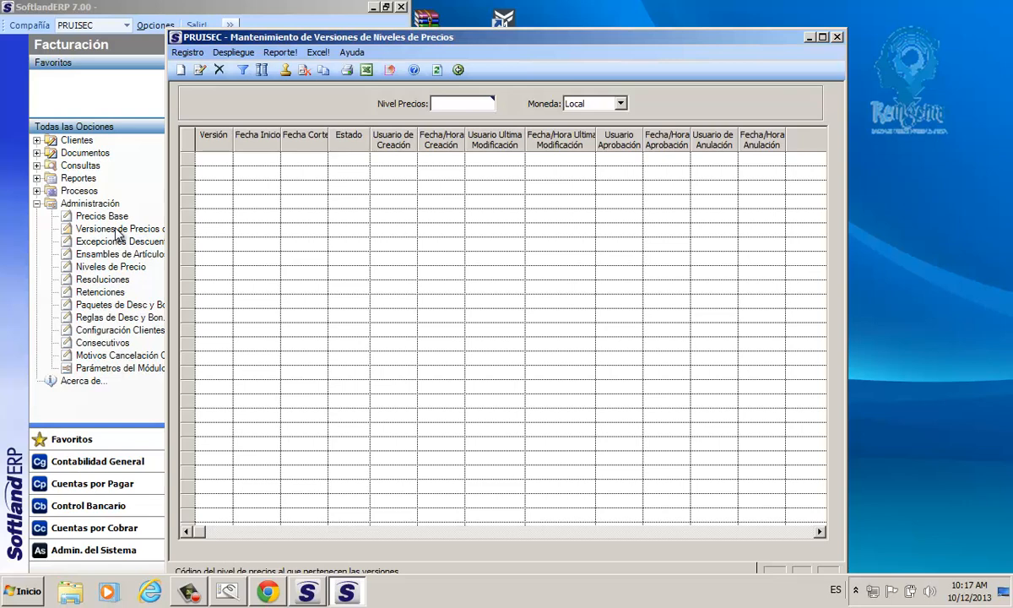
double_click(450, 103)
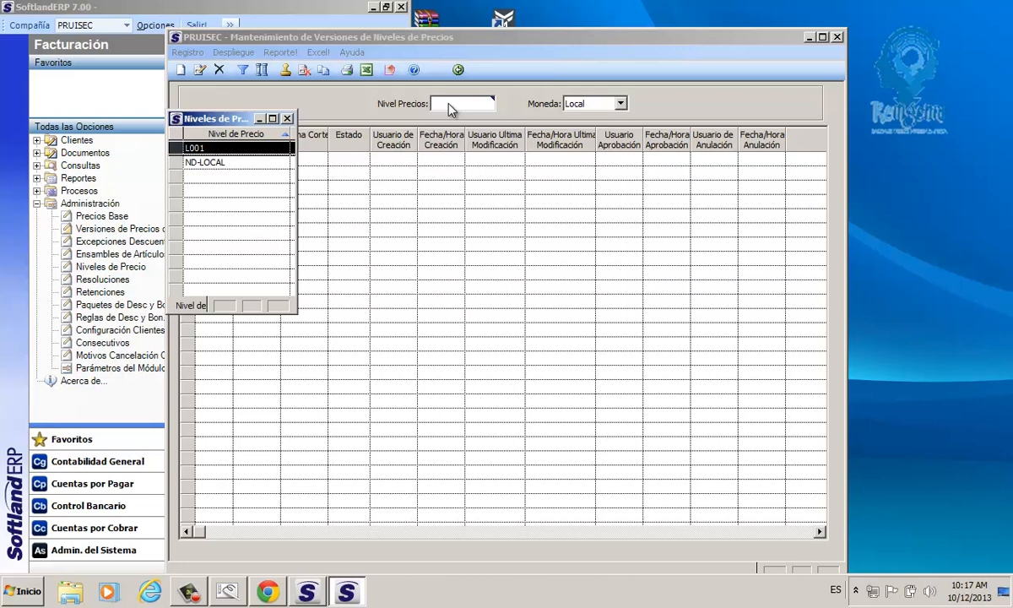
left_click(194, 168)
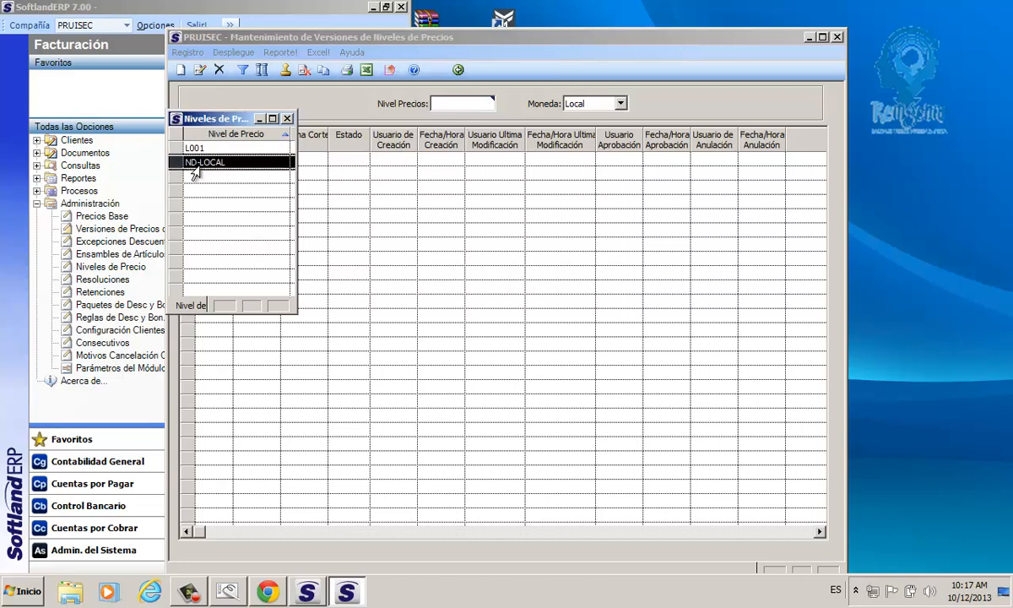
left_click(193, 150)
double_click(194, 150)
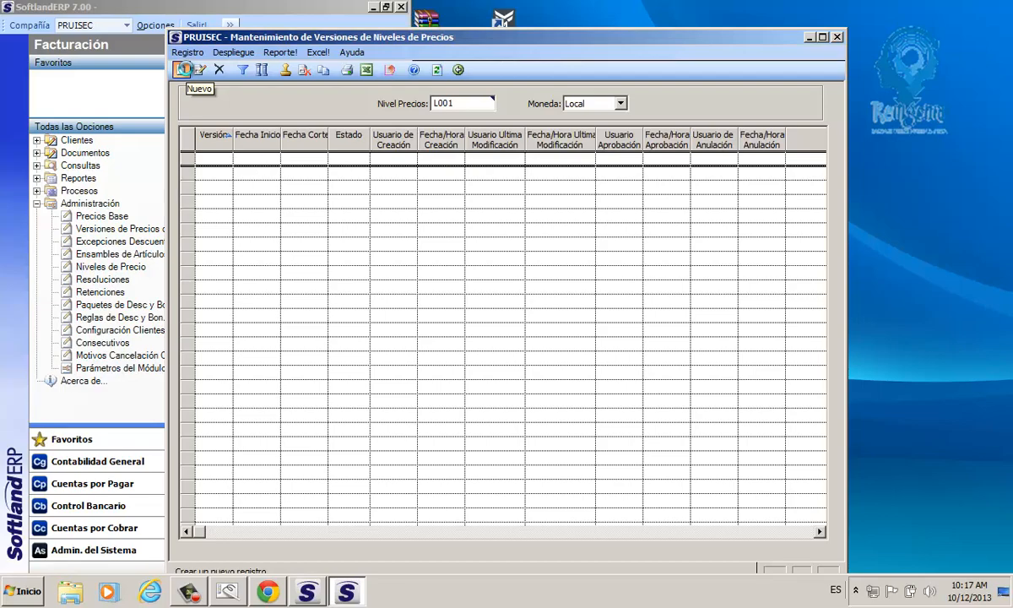
Step: Create a new version for price level L001 with Fecha Inicio 10/12/2013 and Fecha Corte 10/06/2014
left_click(183, 69)
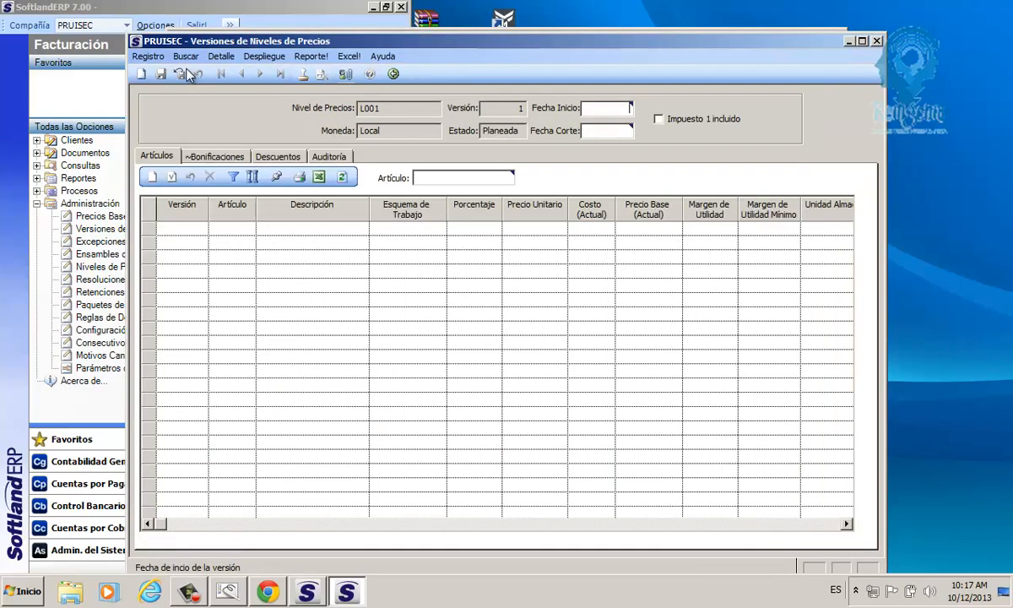
left_click_drag(217, 42, 245, 160)
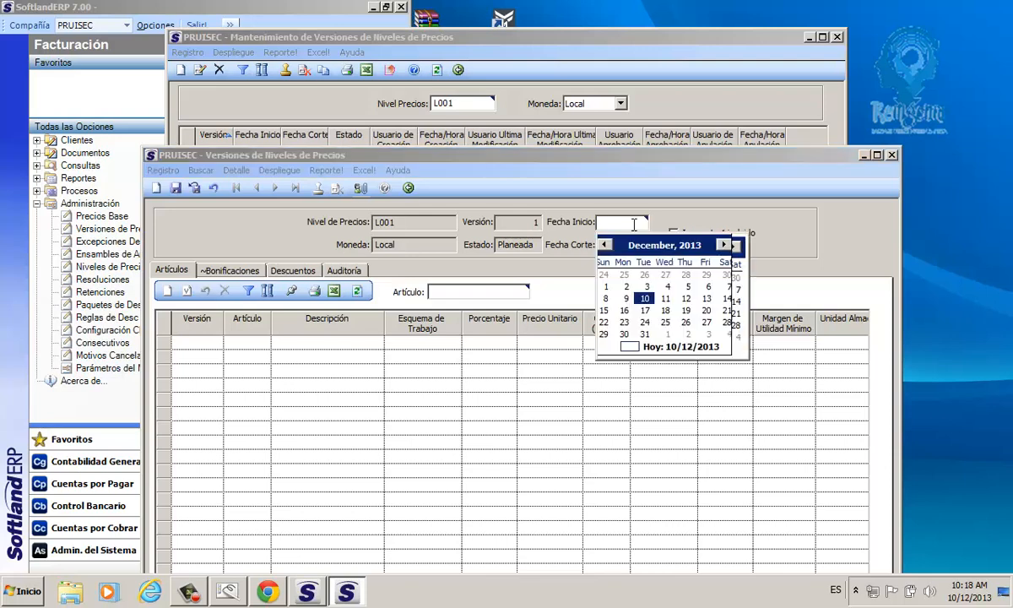
left_click(648, 301)
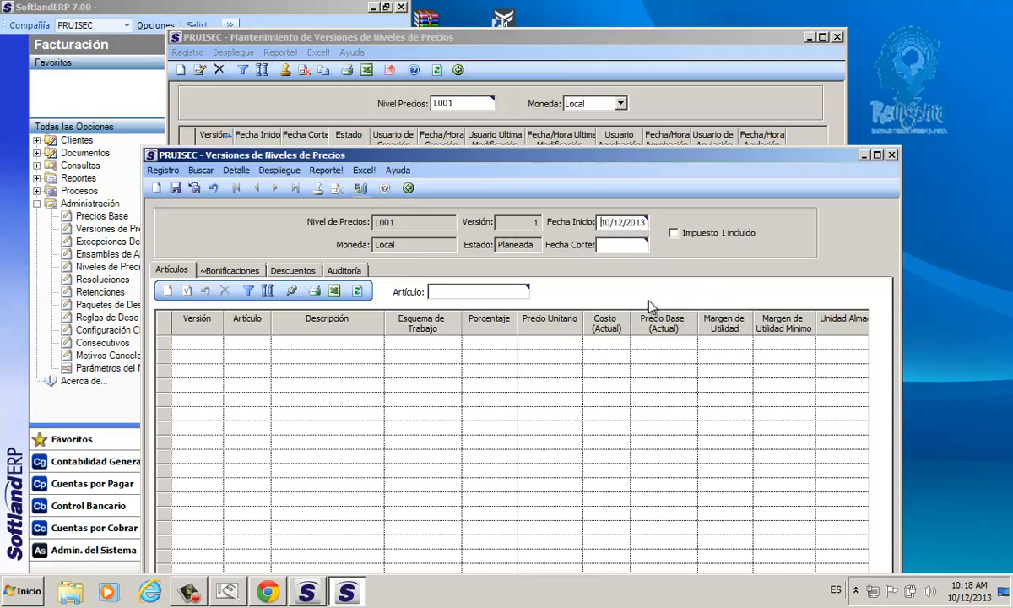
left_click(622, 244)
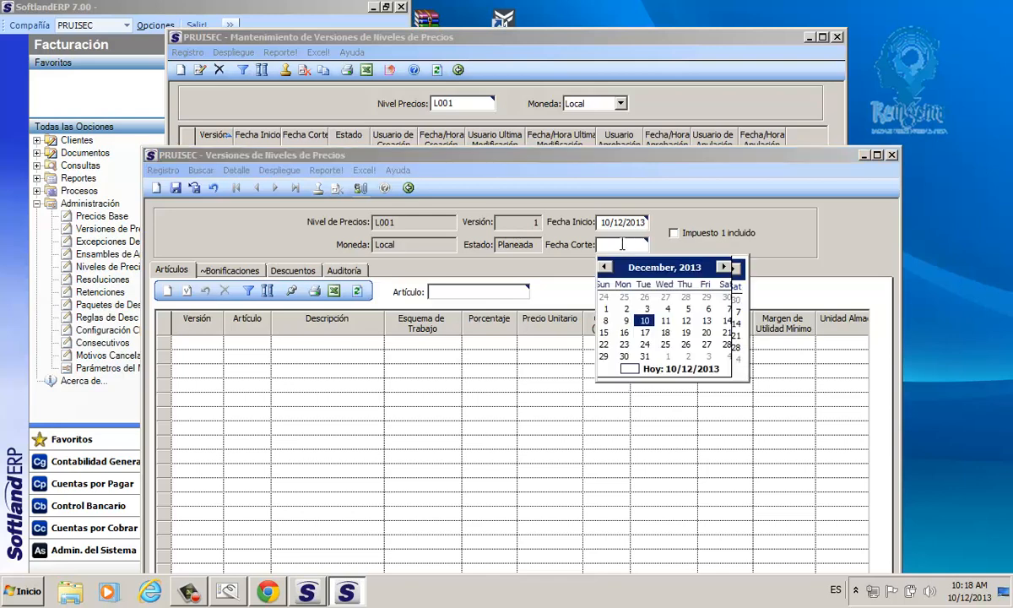
left_click(644, 321)
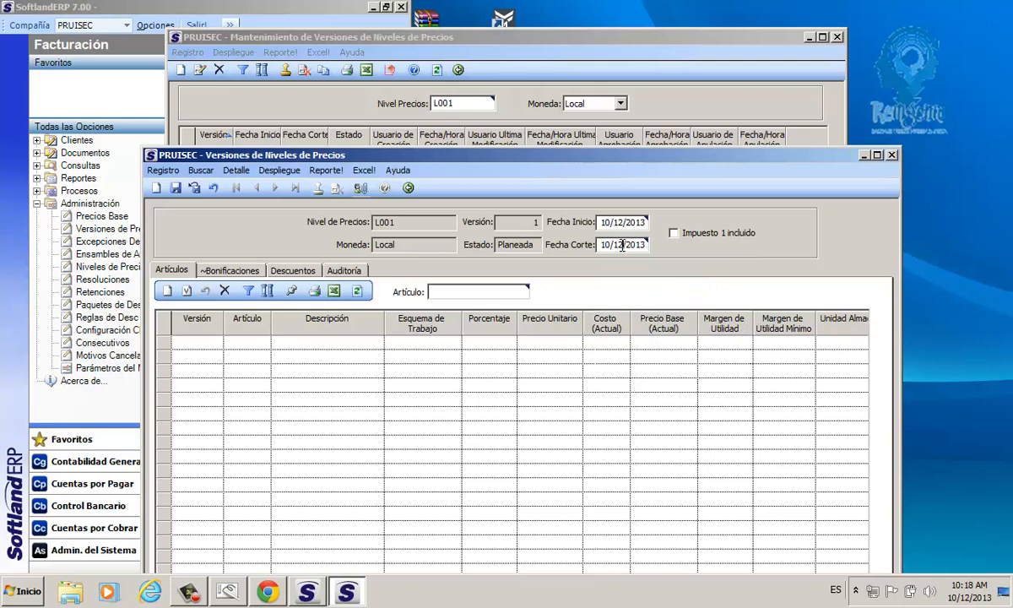
left_click(617, 244)
type("06")
key("BackSpace")
type("4")
Step: Enable Impuesto 1 incluido for the version, save it, and refresh its article list
left_click(696, 239)
left_click(694, 238)
left_click(693, 240)
left_click(178, 189)
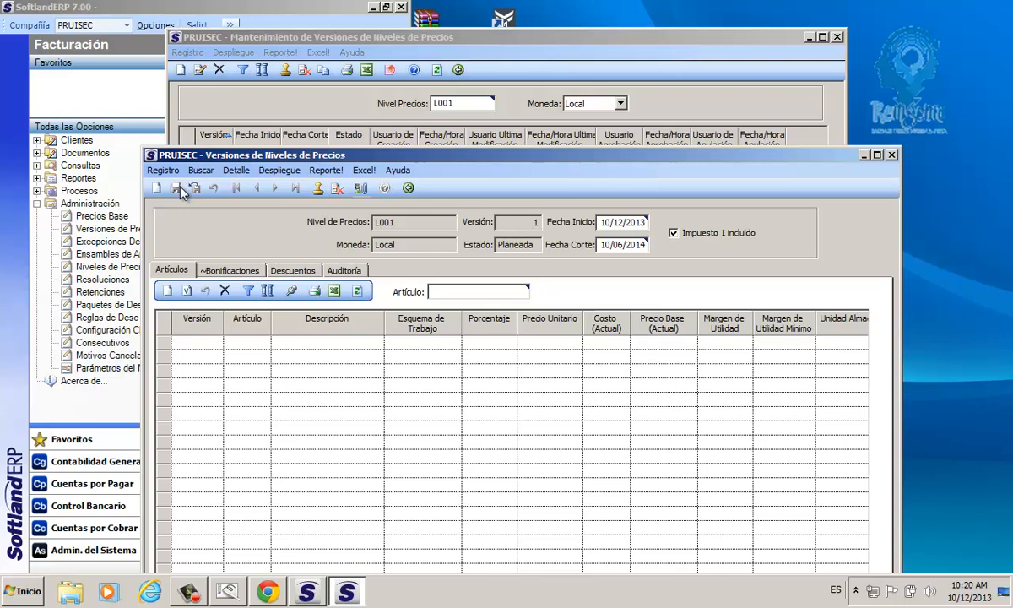
left_click(357, 290)
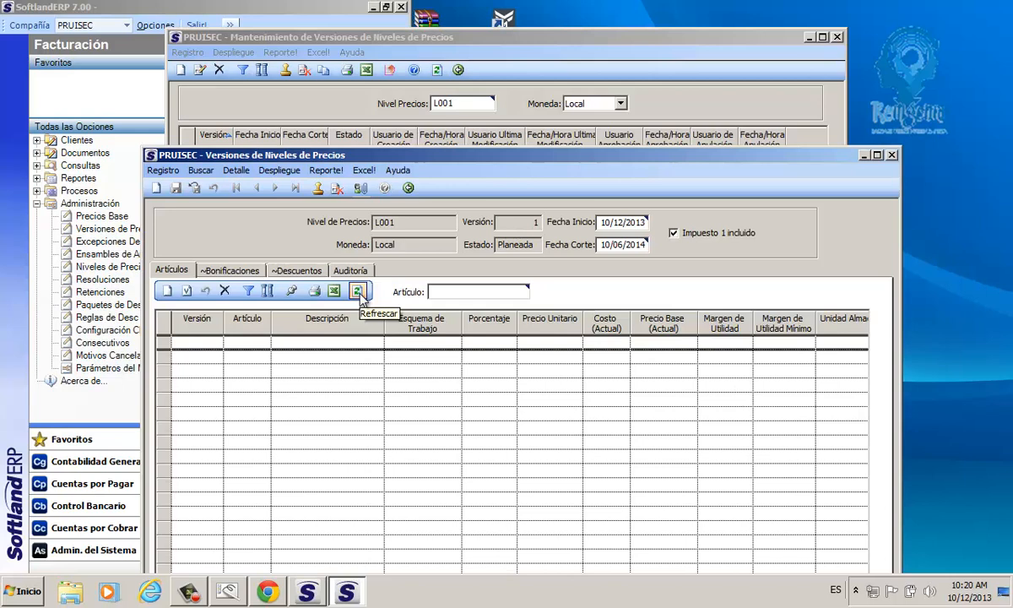
Step: Add a new article line to version 1 and open the article search with its Artículo, Descripción and Proveedor filters
left_click(167, 290)
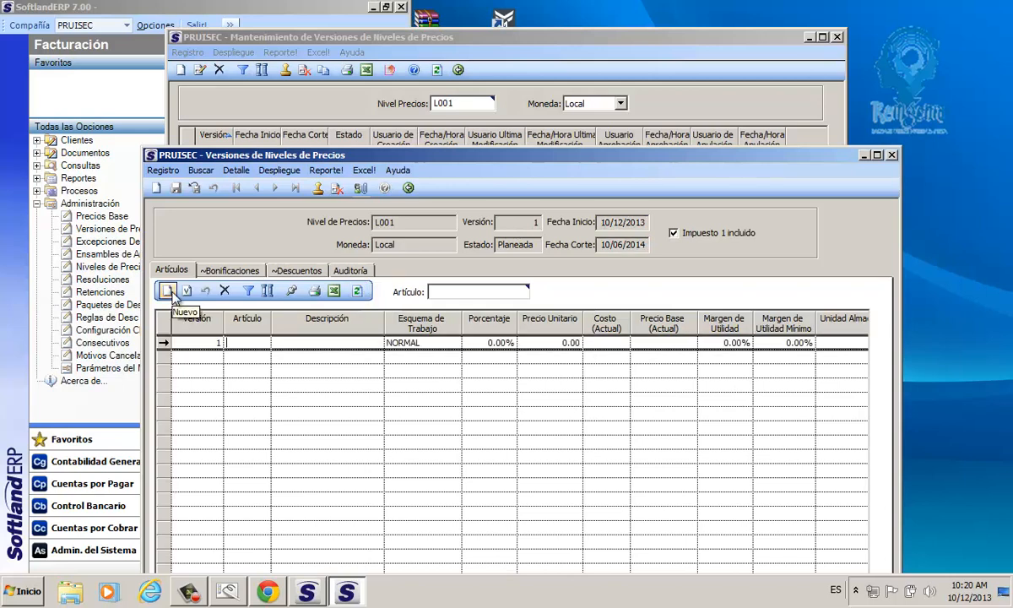
double_click(237, 342)
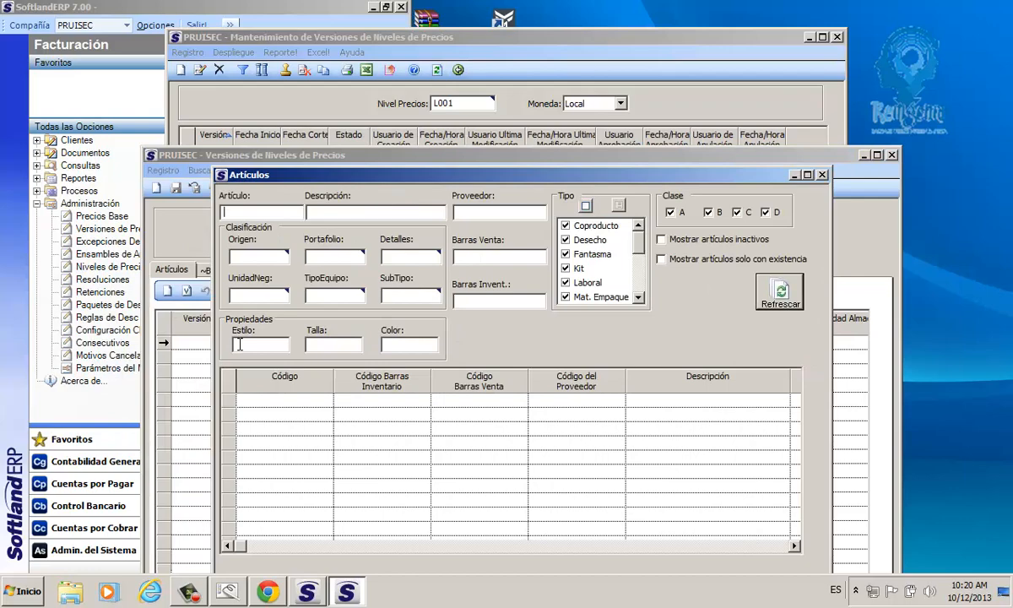
left_click_drag(246, 175, 253, 94)
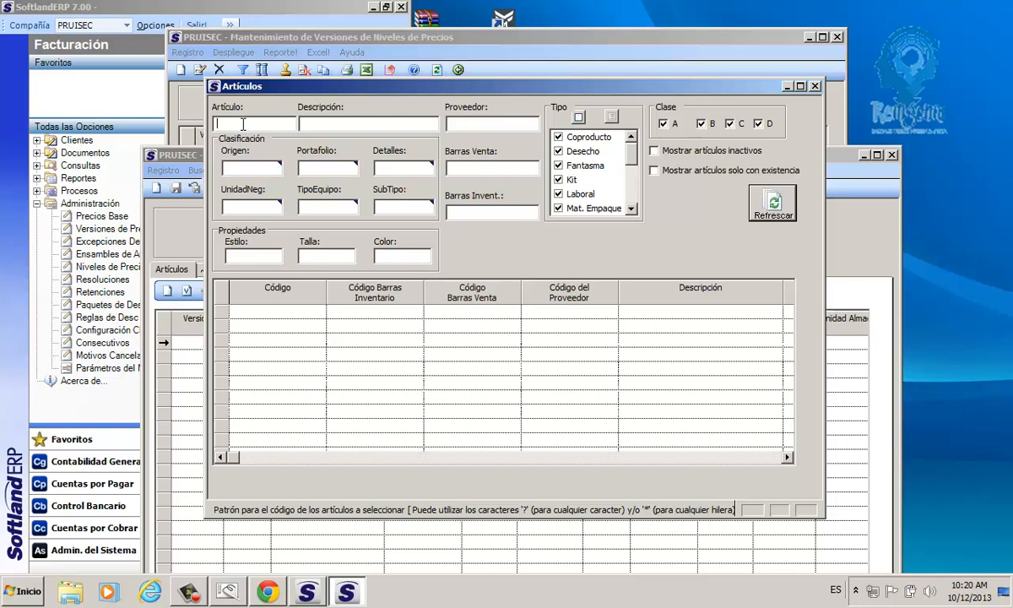
left_click(322, 125)
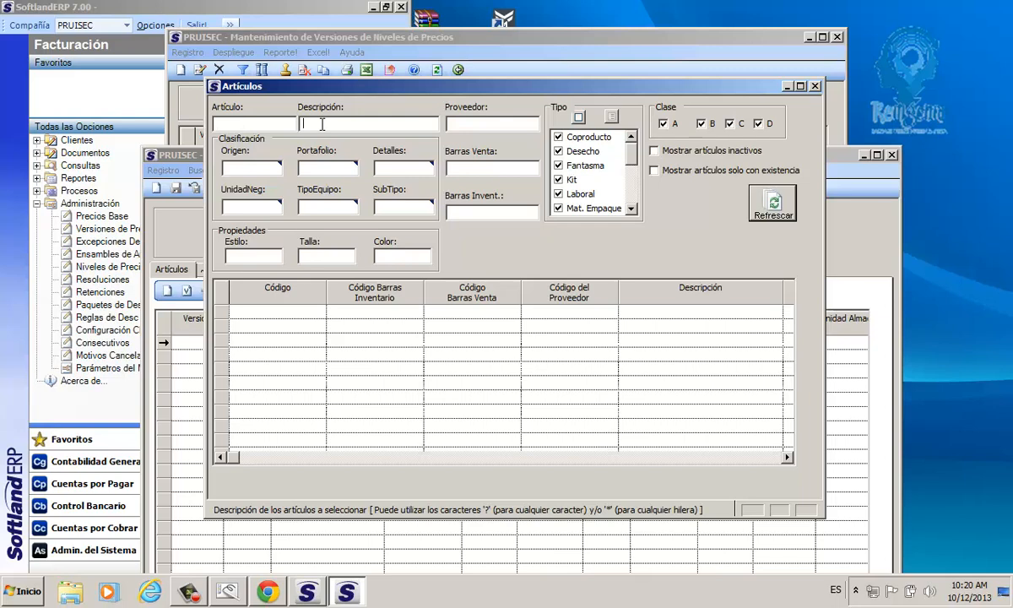
left_click(467, 124)
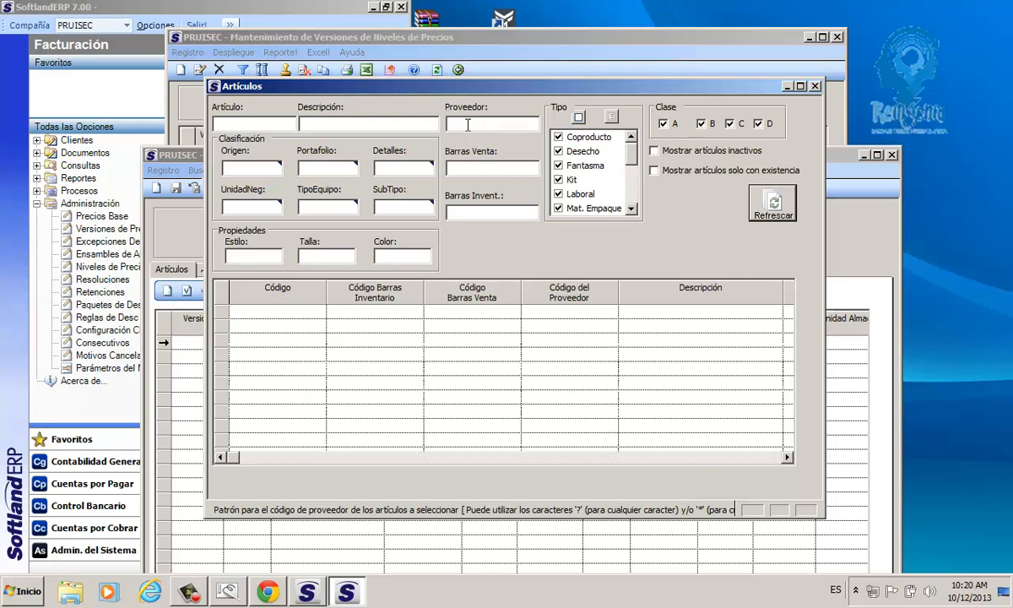
Step: Search the articles by the Motorola origin, O005, and clear the Origen filter
left_click(241, 169)
double_click(233, 172)
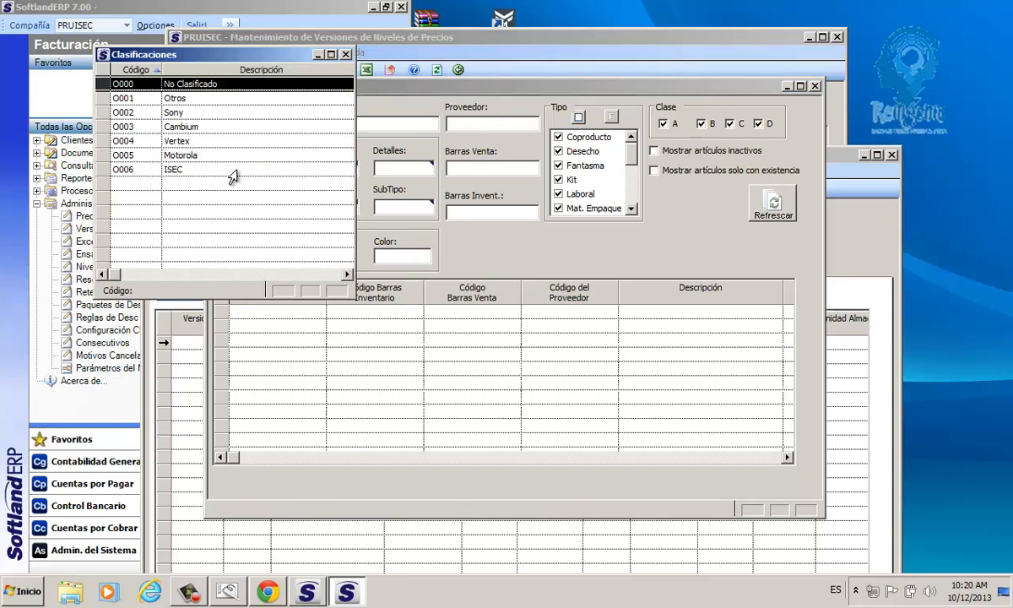
double_click(153, 157)
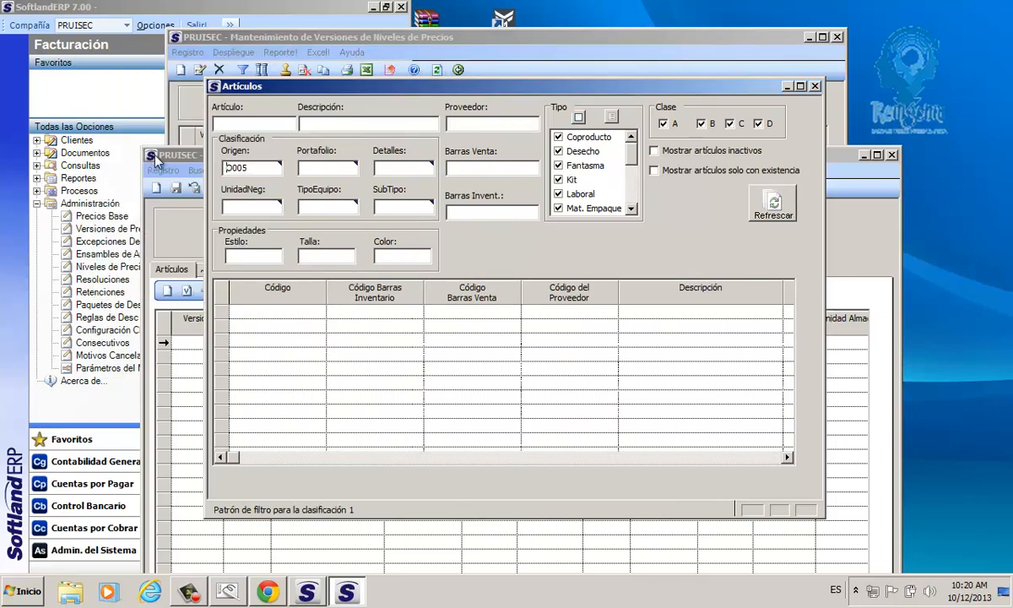
left_click(764, 207)
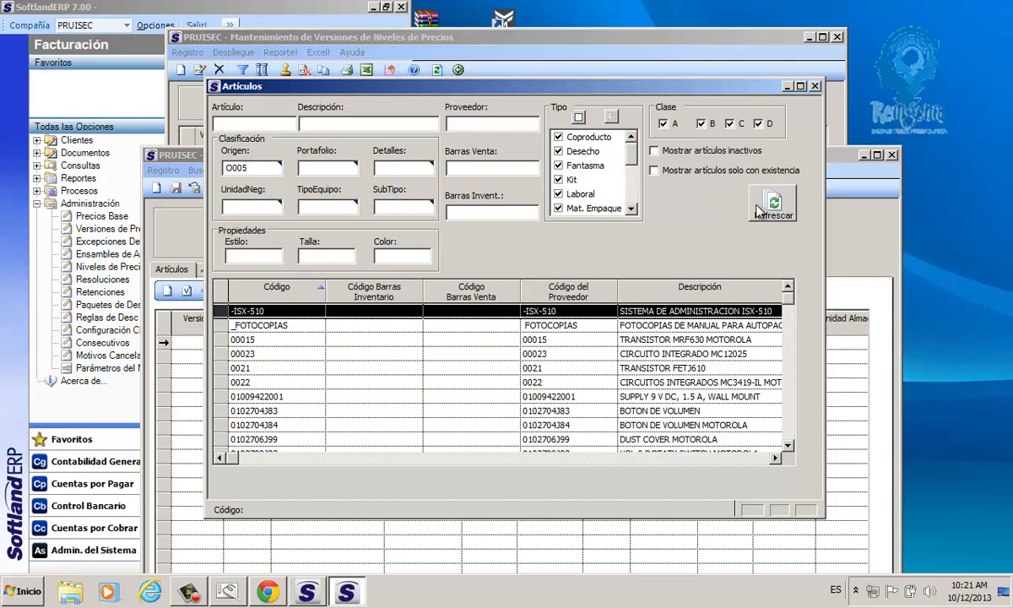
left_click(245, 167)
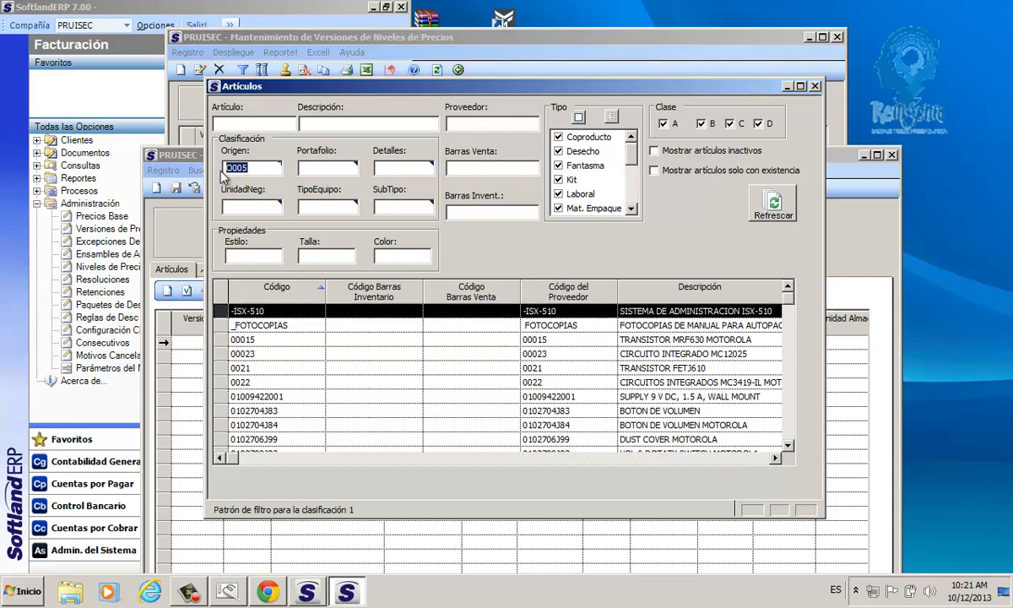
key("Delete")
Step: Search the articles by the Baterias portfolio, P008
left_click(334, 168)
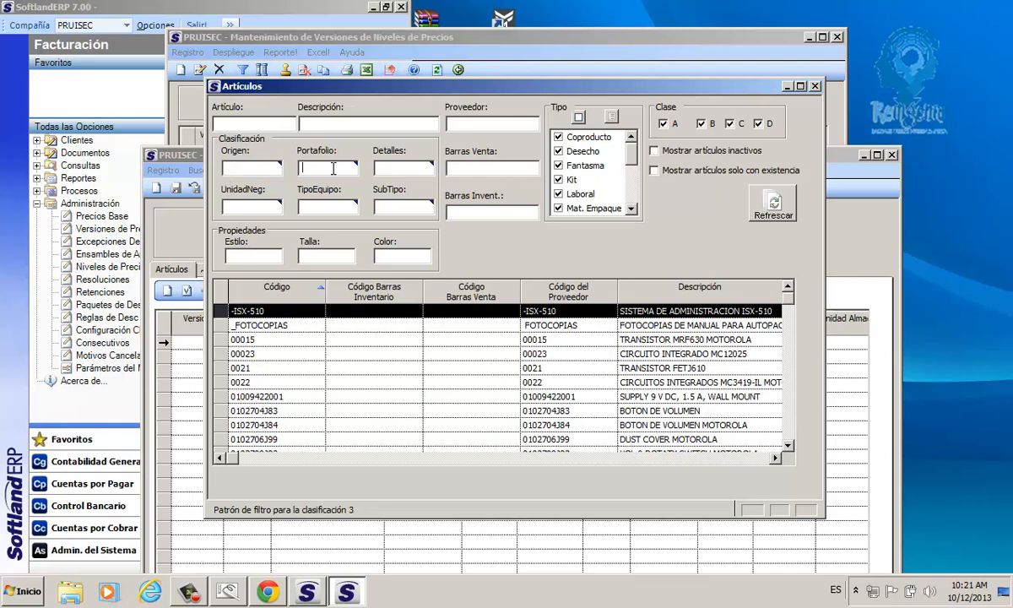
double_click(334, 168)
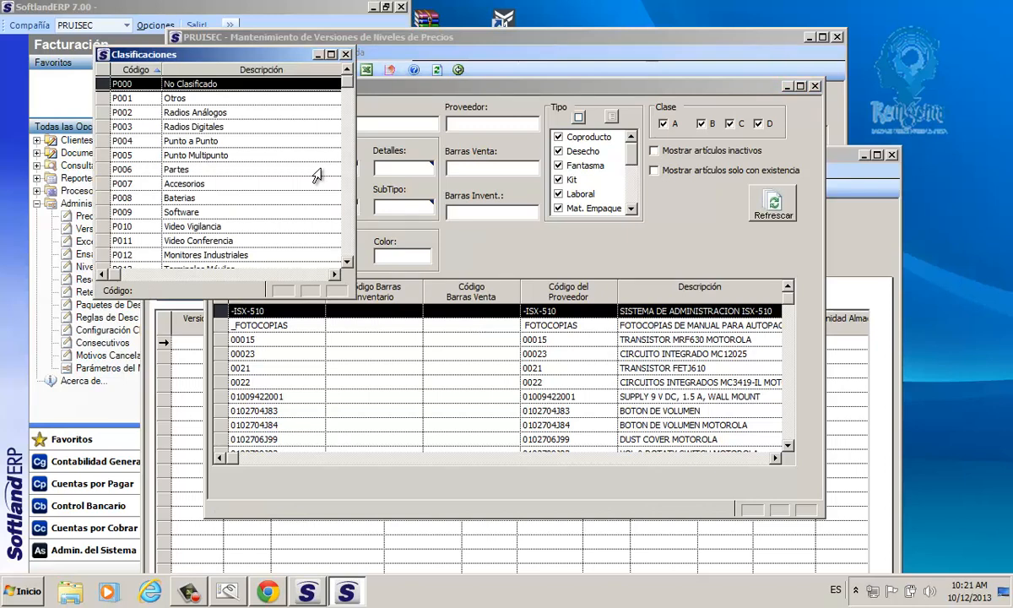
left_click(140, 199)
double_click(140, 200)
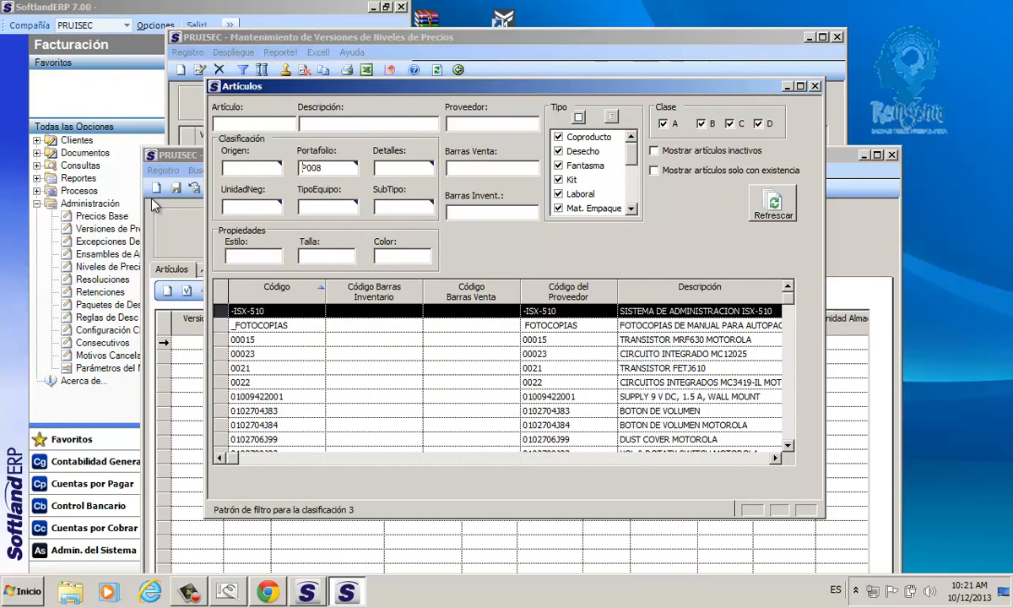
left_click(765, 213)
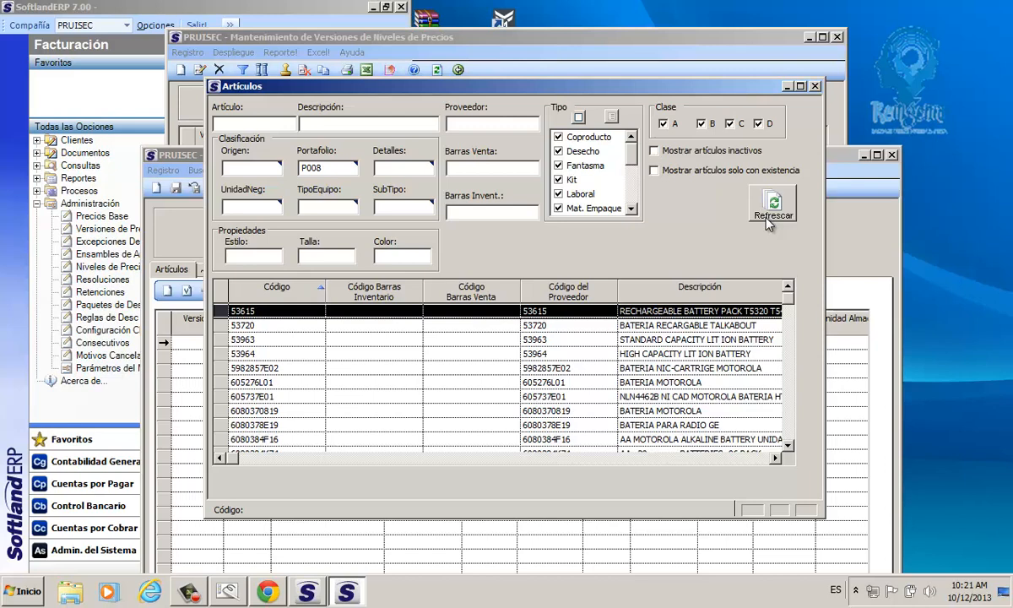
Step: Clear the Portafolio filter, limit the search to articles with existencia, and choose CADEX700 for the new line
left_click(304, 167)
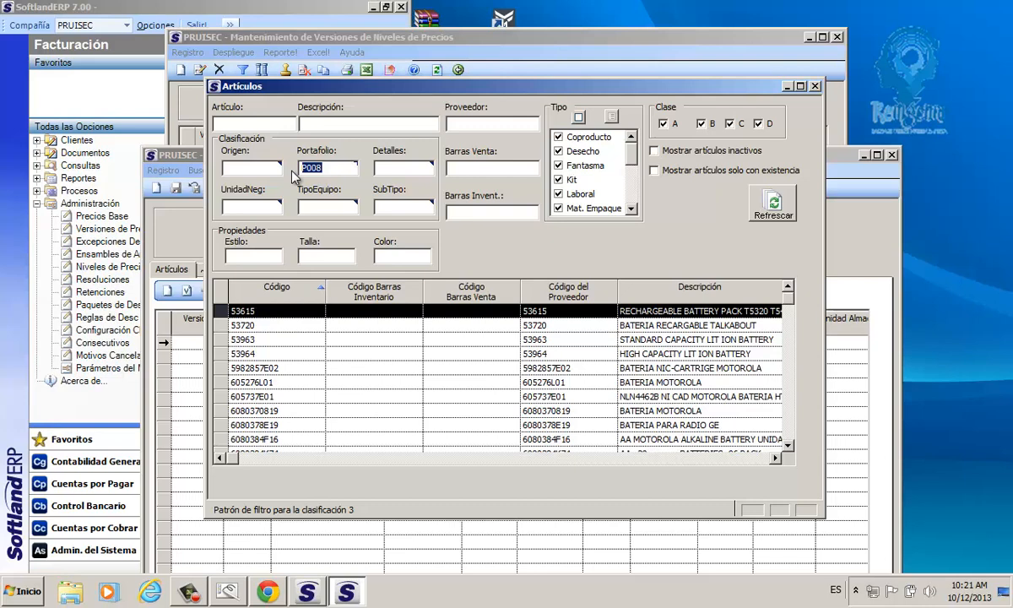
key("BackSpace")
left_click(684, 171)
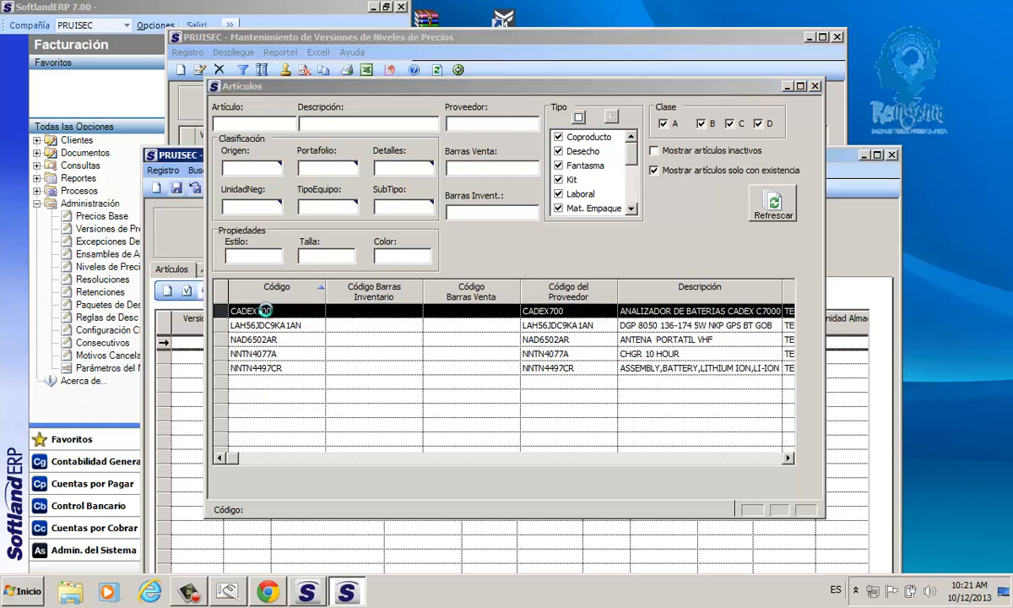
double_click(244, 310)
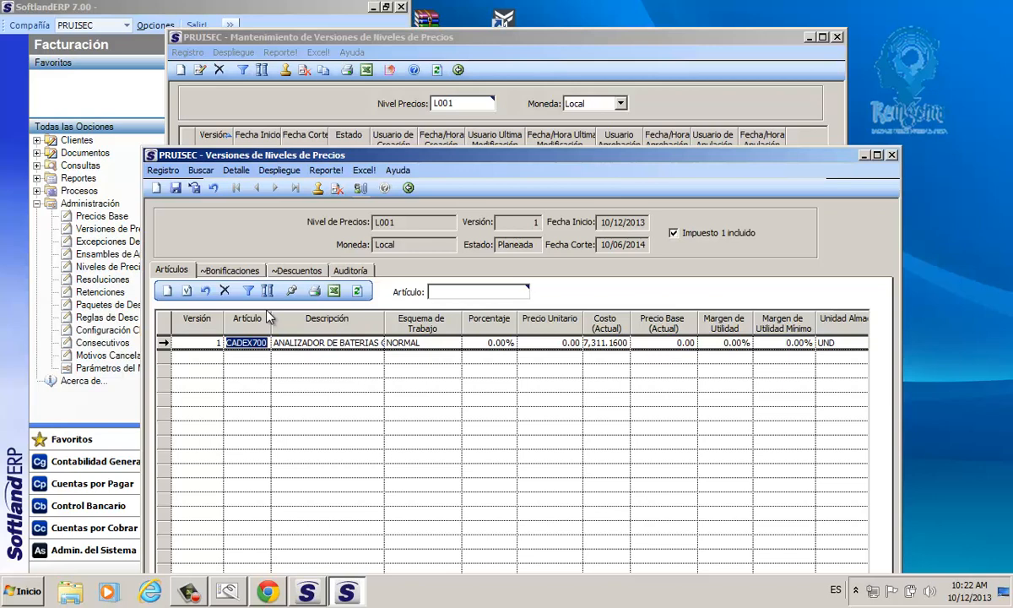
Step: Try MULTIPLICADOR and MARKUP as the Esquema de Trabajo of the CADEX700 line, and set it back to NORMAL
left_click(422, 343)
left_click(455, 343)
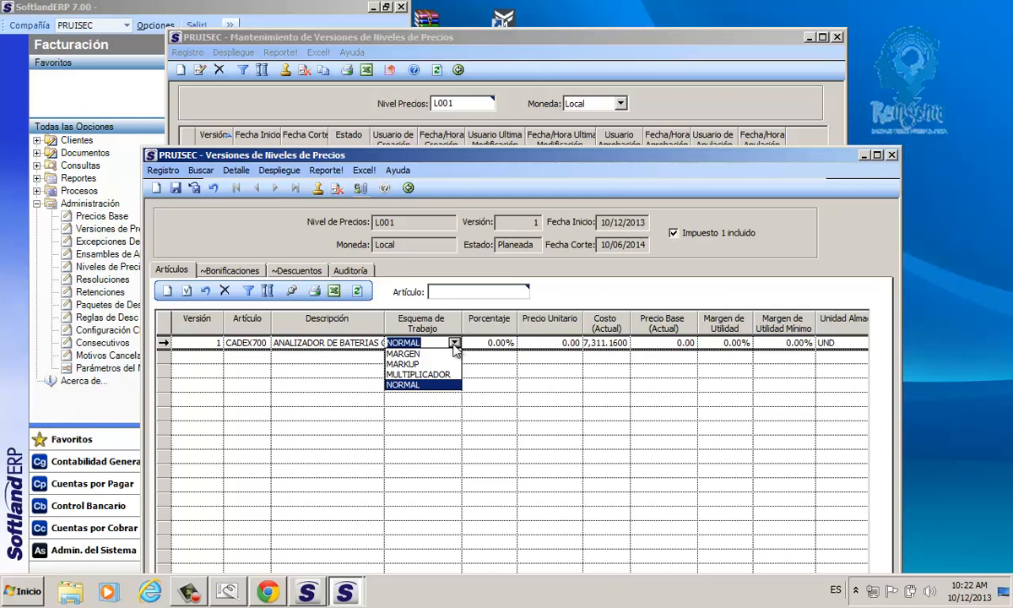
left_click(417, 374)
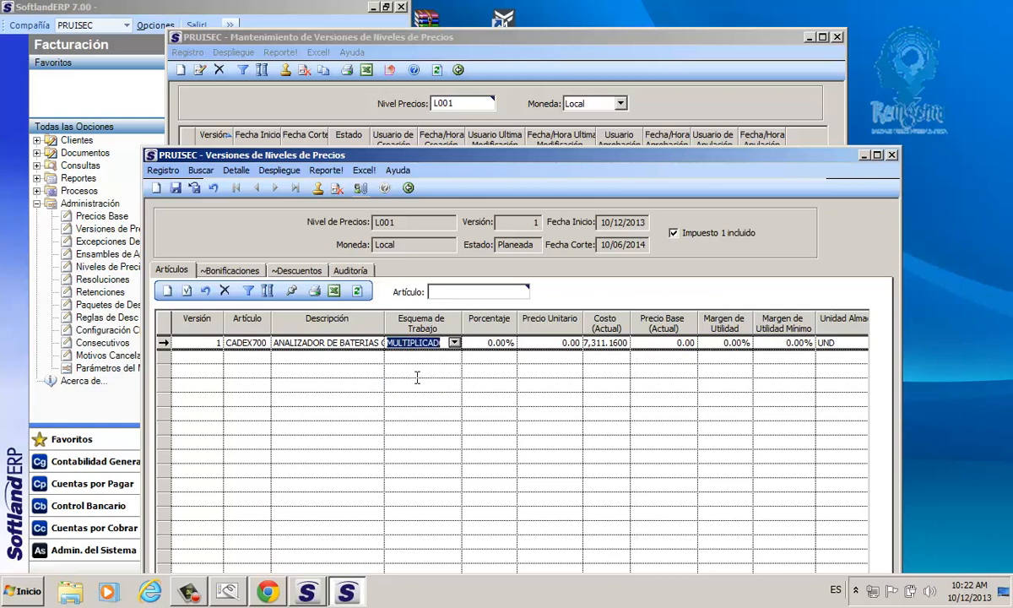
key("Tab")
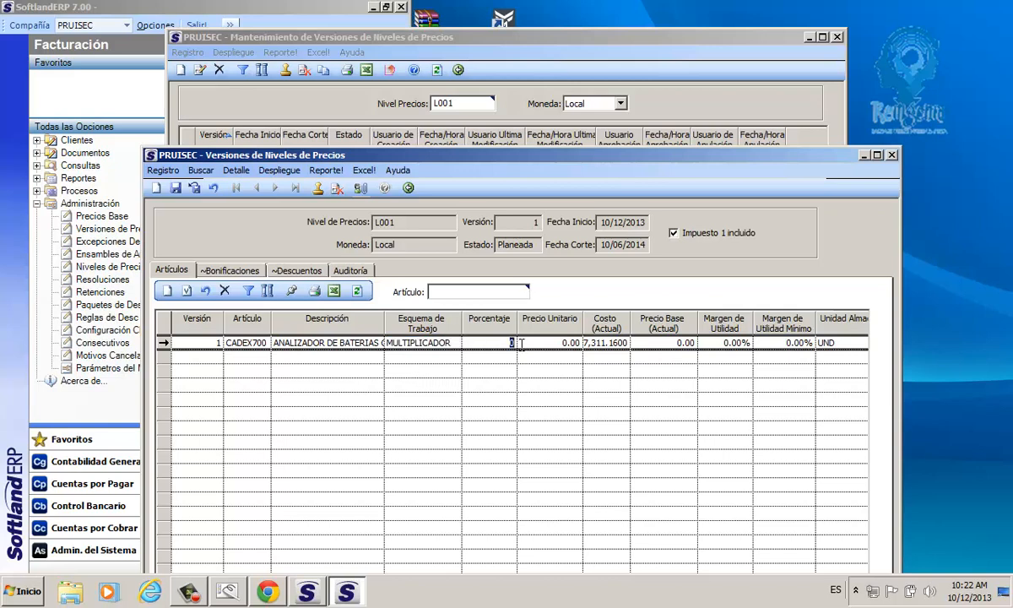
left_click(454, 343)
left_click(454, 343)
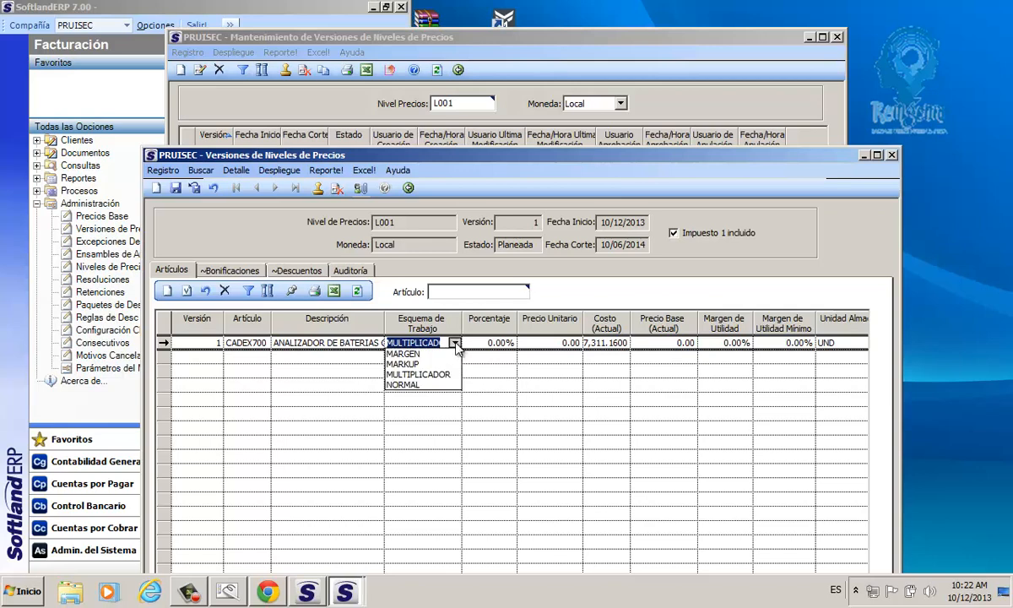
left_click(400, 363)
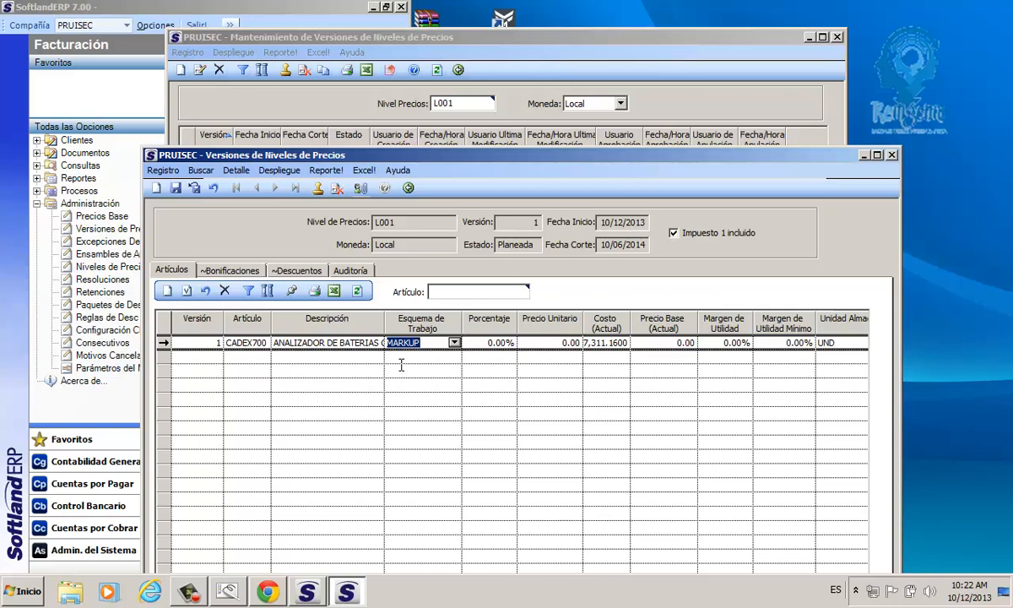
left_click(454, 343)
left_click(404, 384)
Step: Fit the article grid's columns to their contents and enter 98000 as the Precio Unitario of CADEX700, continuing past the price validation
left_click(578, 342)
left_click(168, 328)
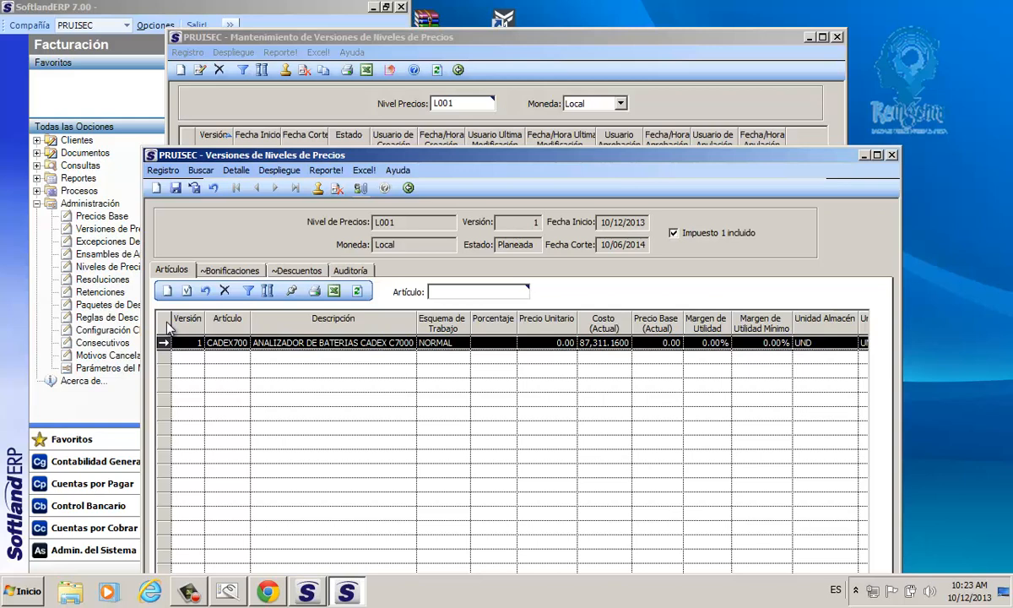
left_click(552, 342)
double_click(577, 343)
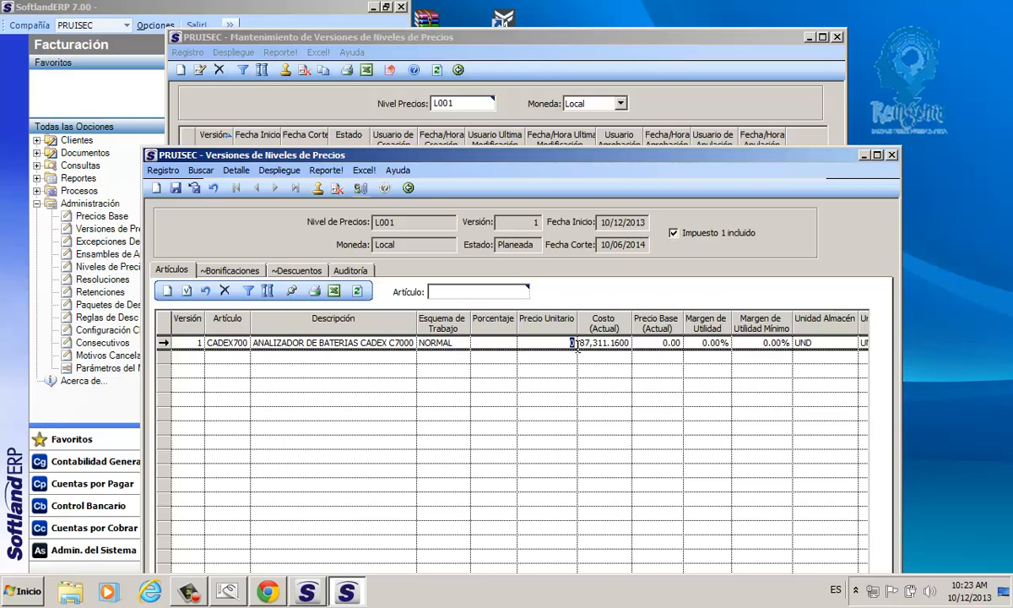
type("890")
type("0")
key("BackSpace")
key("BackSpace")
key("BackSpace")
key("BackSpace")
type("98000")
key("Tab")
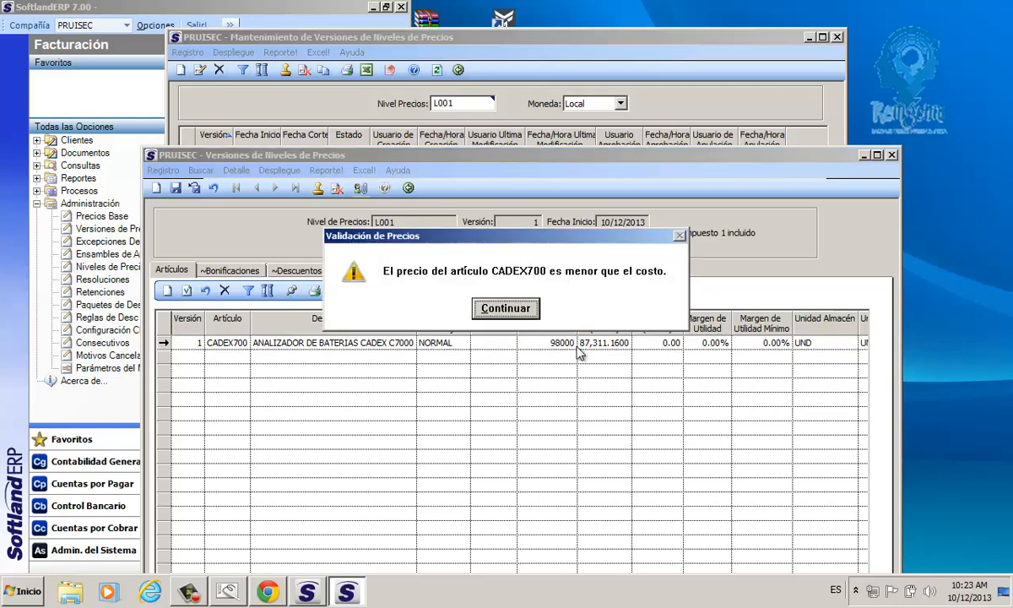
left_click(522, 308)
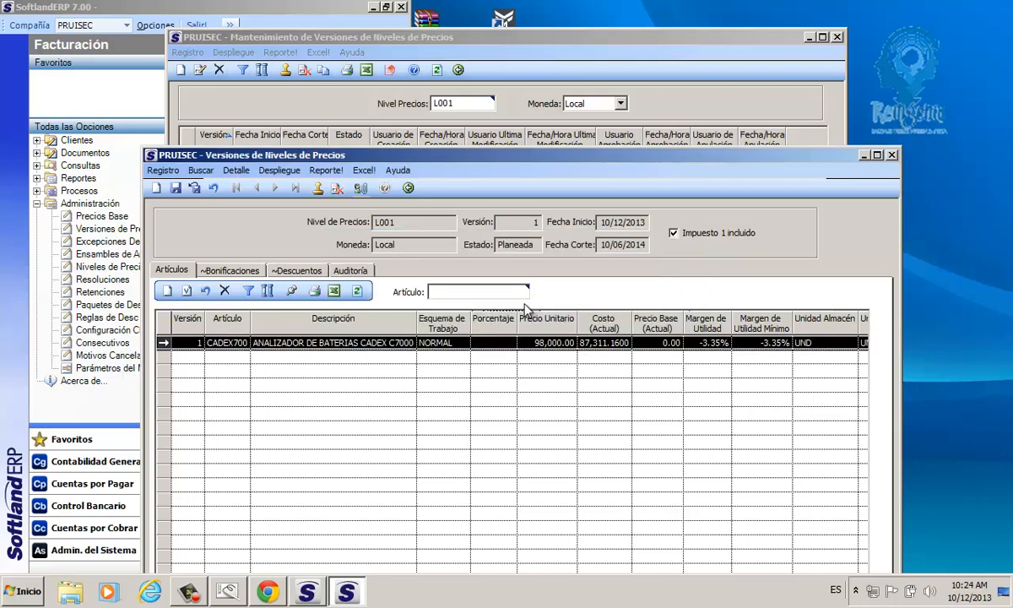
Step: Try a Precio Unitario of 158000 for CADEX700 and refit the grid's column widths
left_click(561, 344)
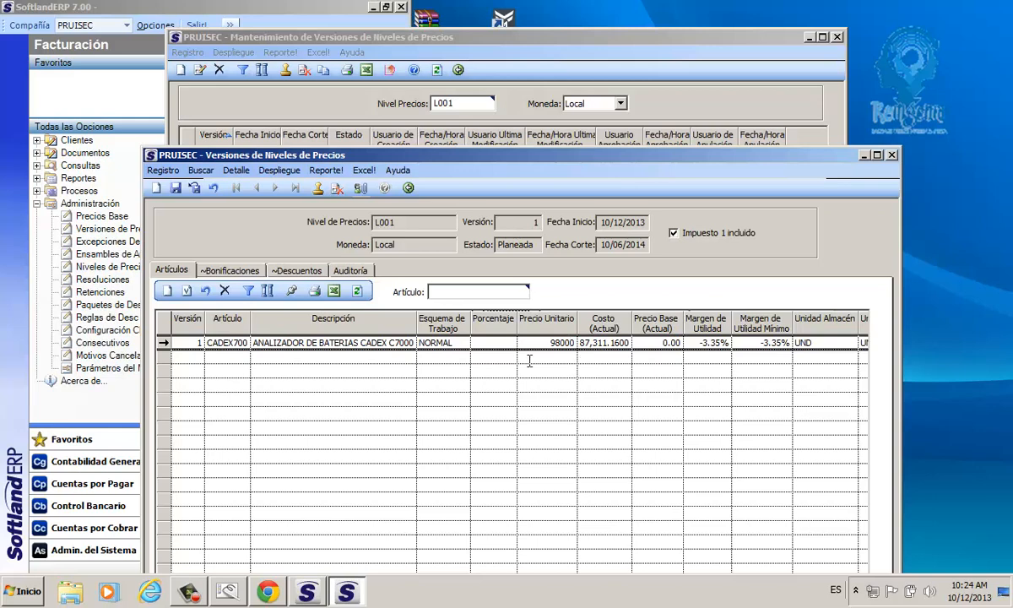
key("Return")
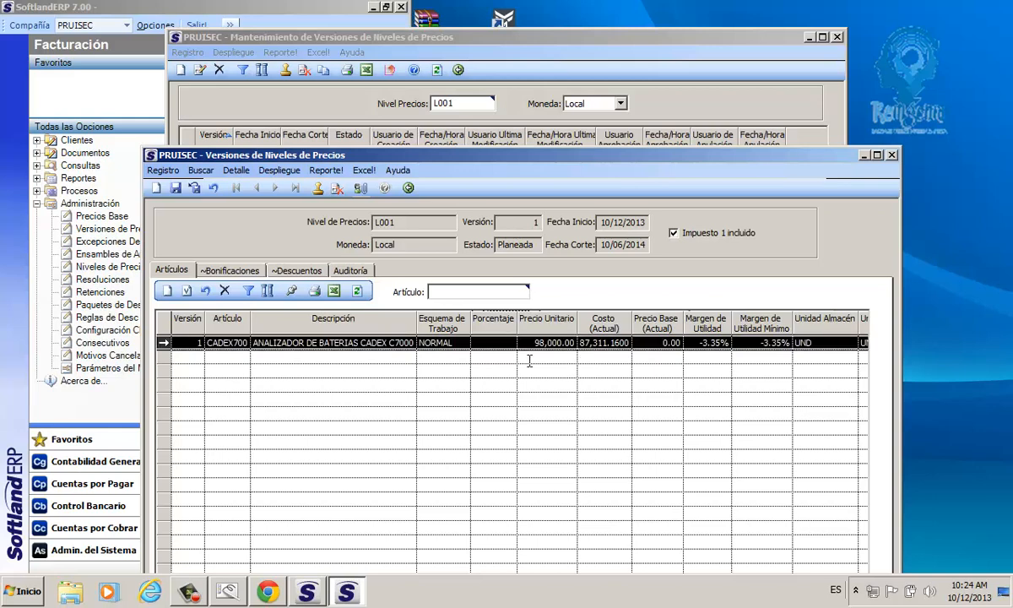
right_click(532, 349)
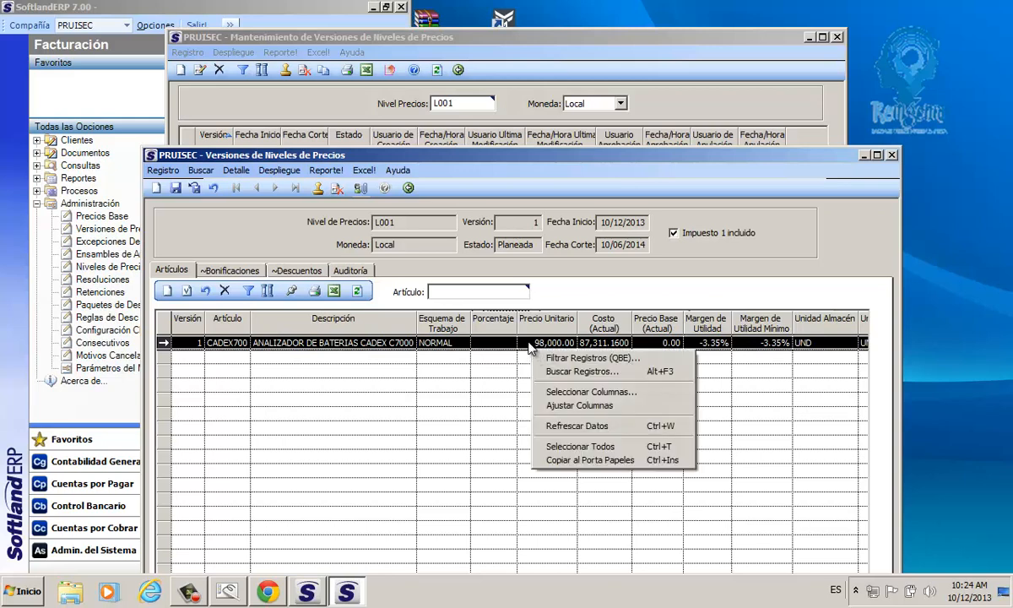
left_click(529, 342)
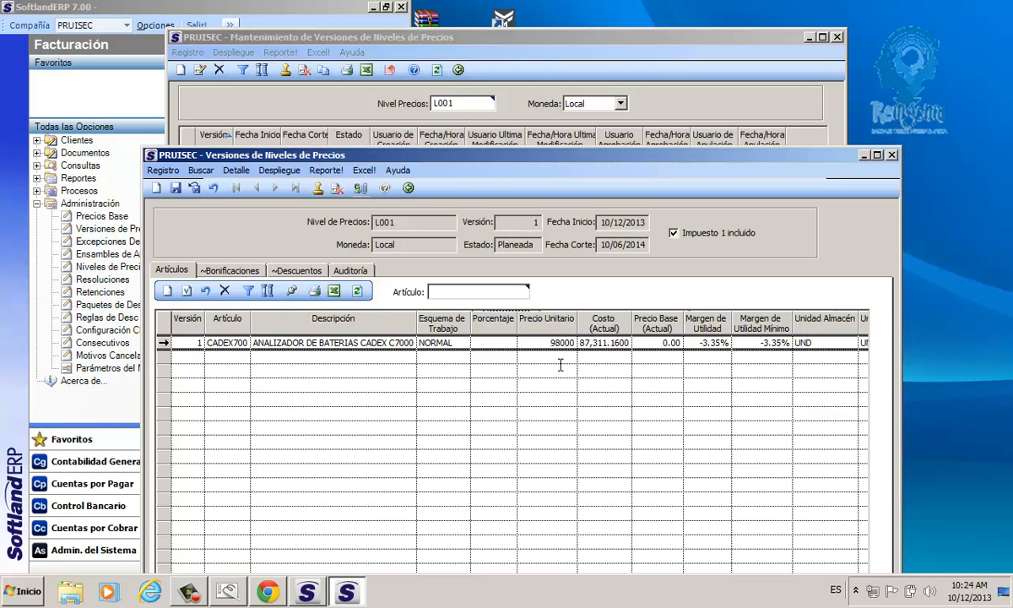
key("BackSpace")
type("15")
key("Tab")
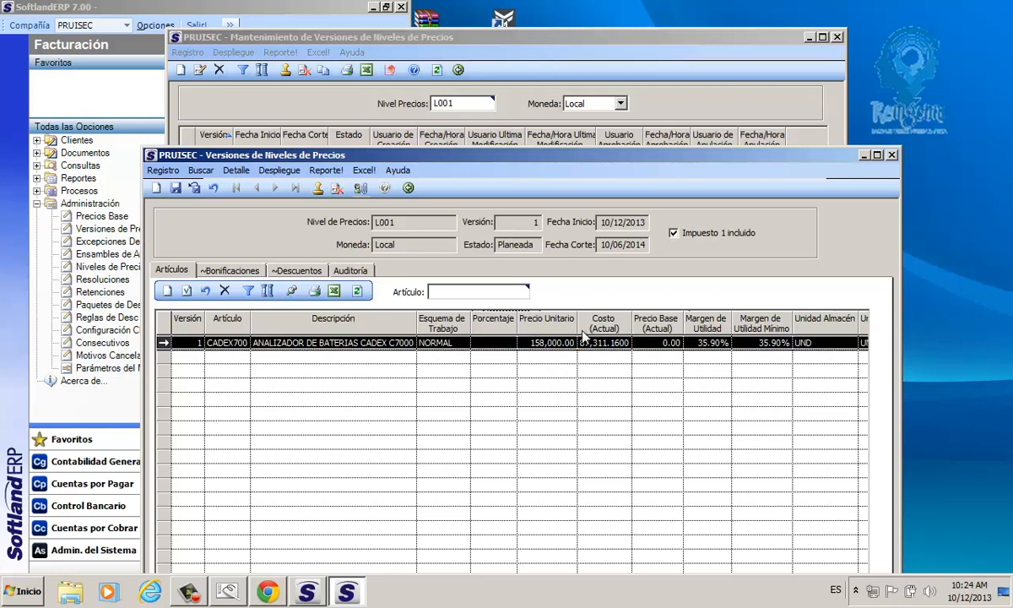
left_click_drag(577, 327, 570, 324)
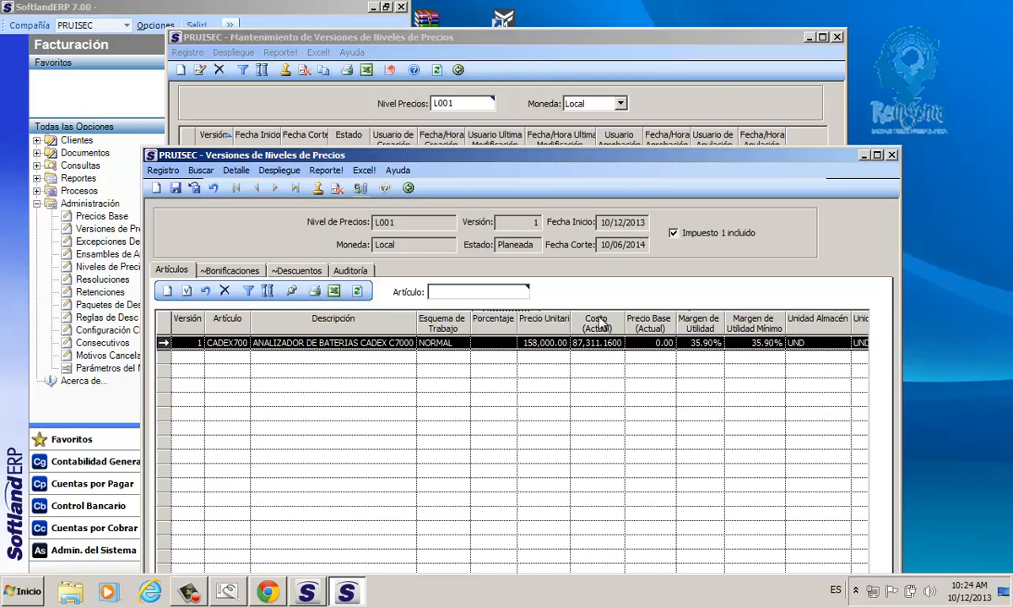
double_click(161, 328)
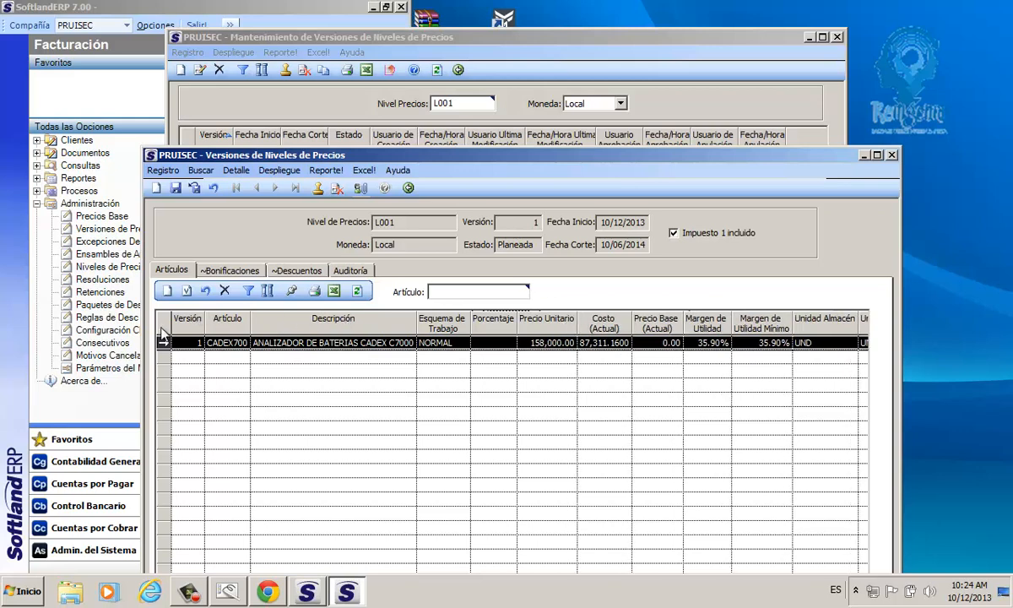
Step: Try a Precio Unitario of 128000 on the CADEX700 line
left_click(545, 343)
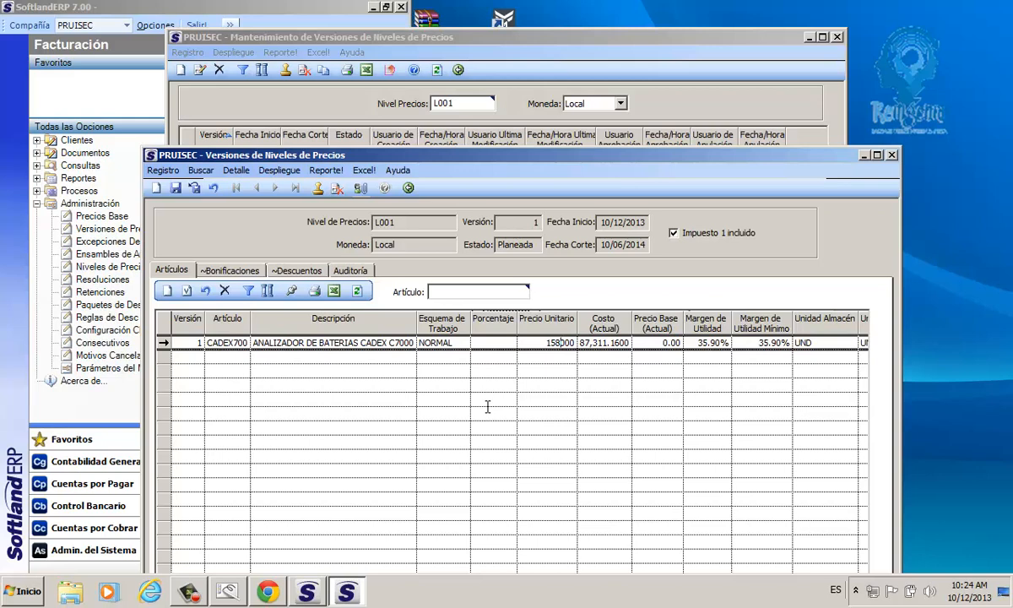
key("BackSpace")
type("28,")
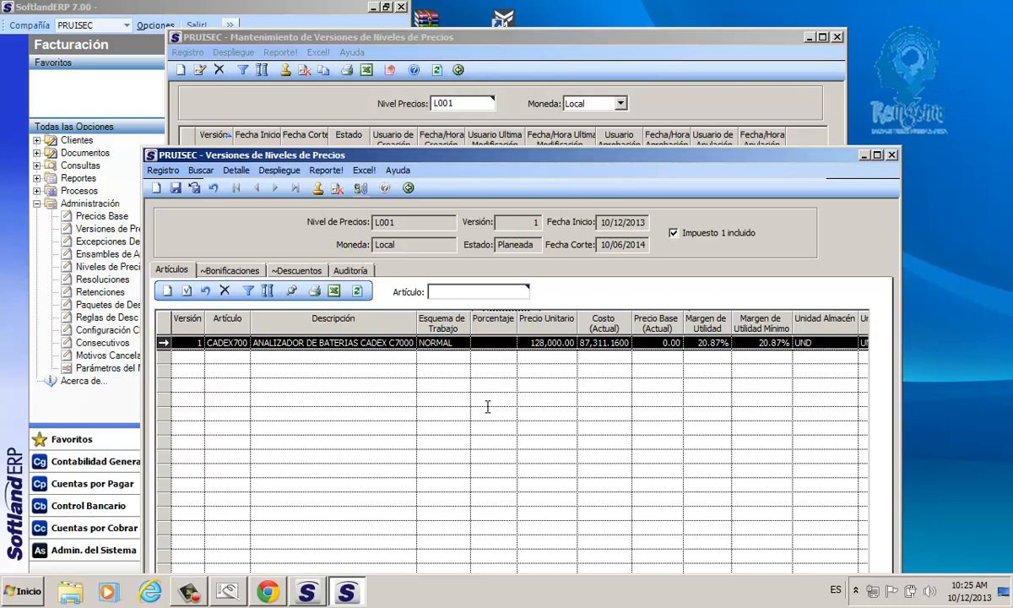
Step: Try a Precio Unitario of 100000 for CADEX700 and continue past the price validation
left_click(540, 343)
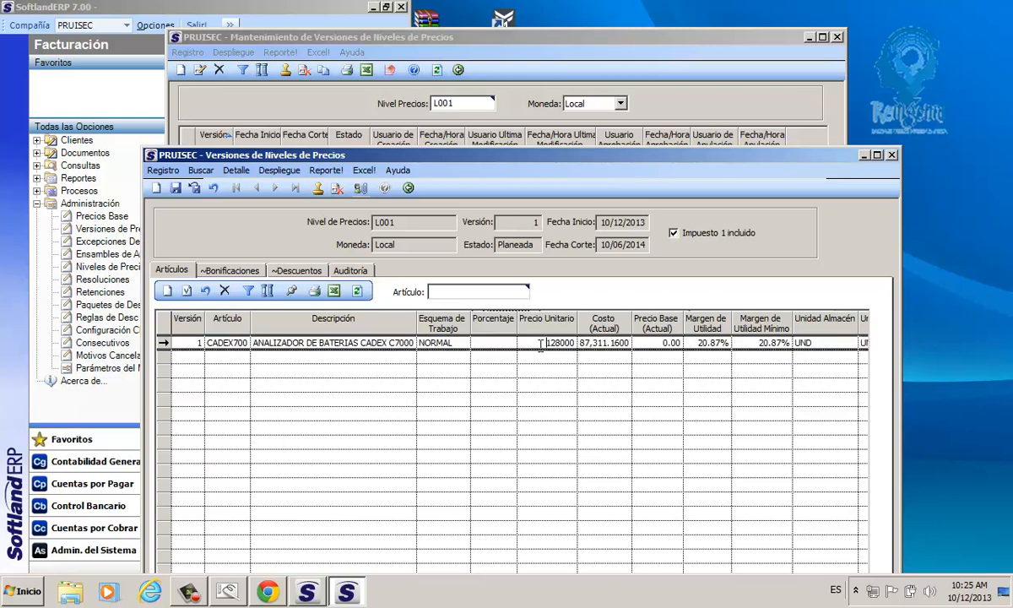
key("Right")
key("Right")
key("BackSpace")
type("0")
left_click(540, 345)
key("BackSpace")
type("0")
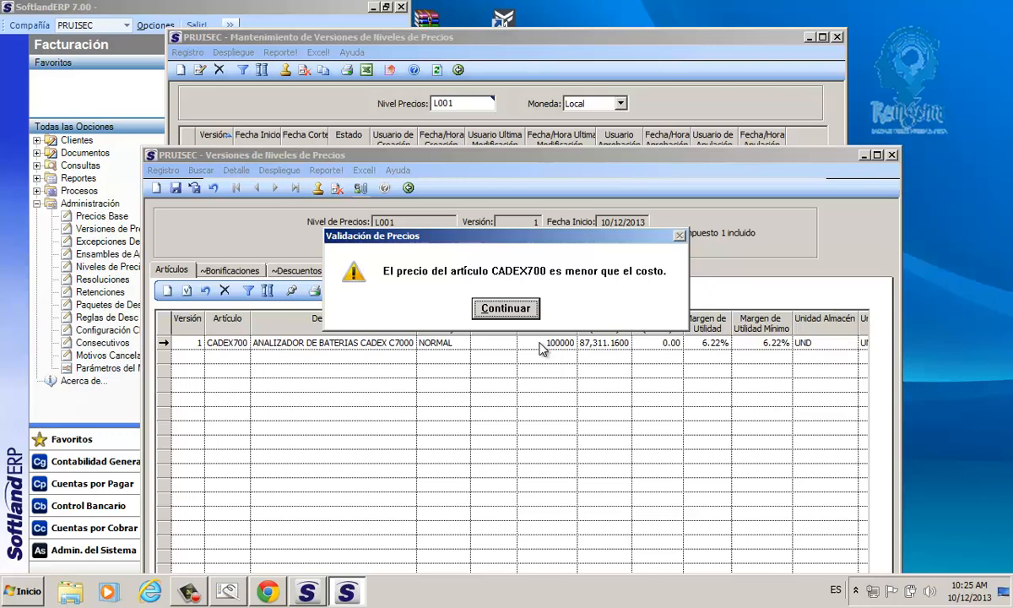
left_click(512, 304)
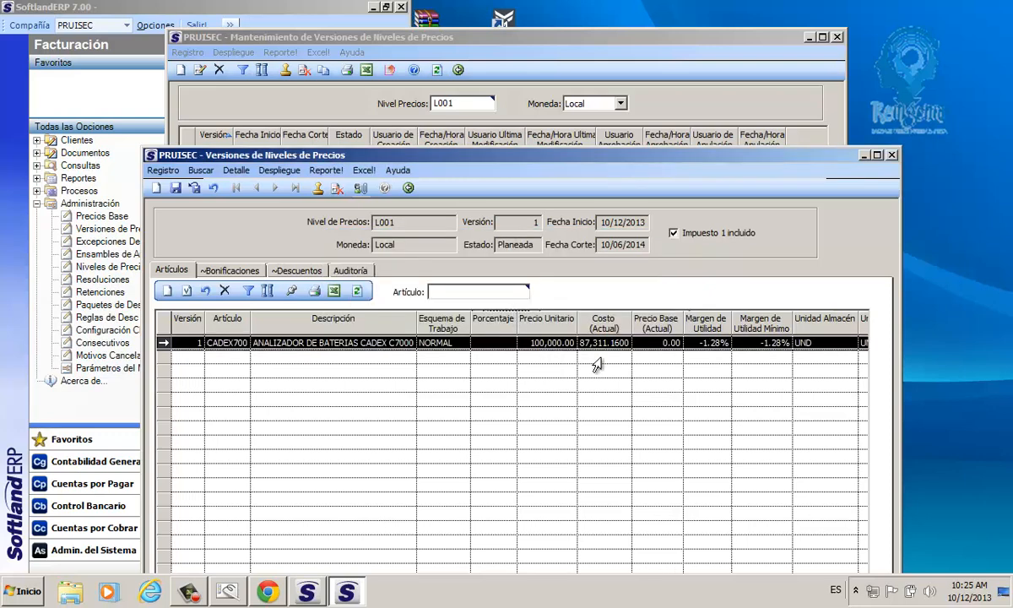
Step: Maximize the price version window and set the Precio Unitario of CADEX700 to 120000
left_click(876, 155)
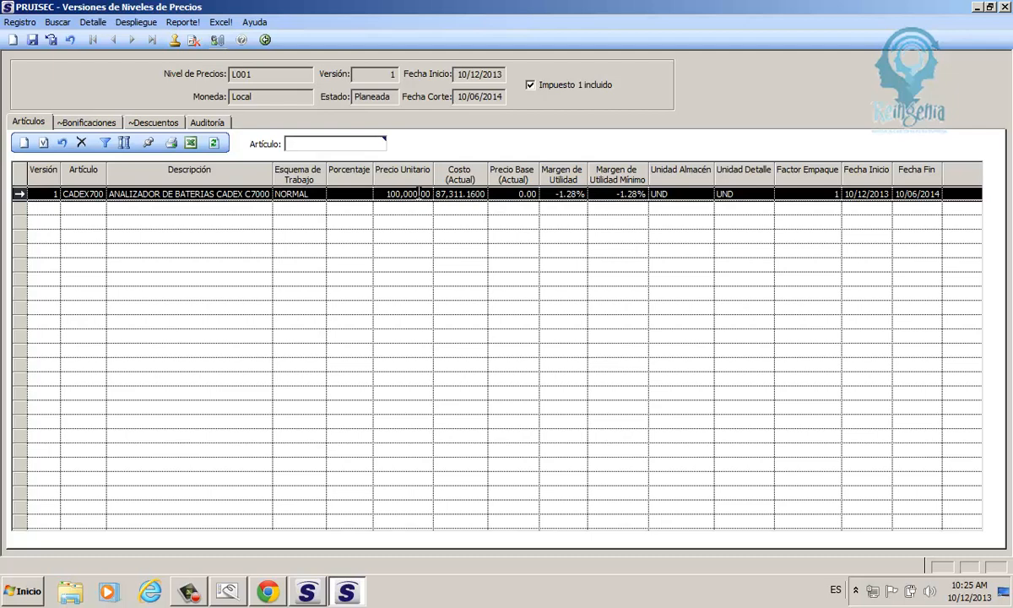
left_click_drag(400, 193, 419, 193)
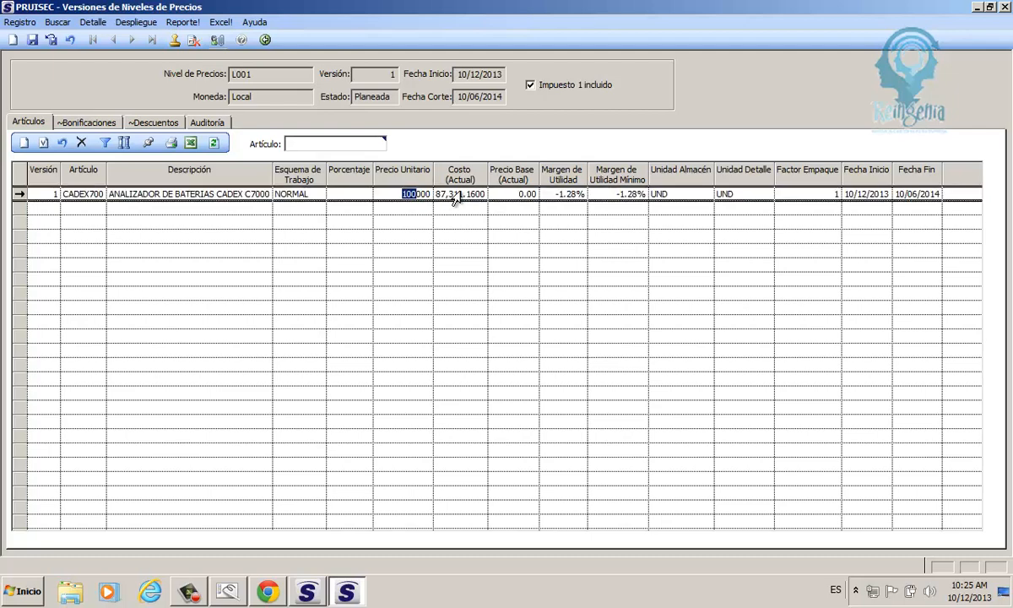
left_click(455, 195)
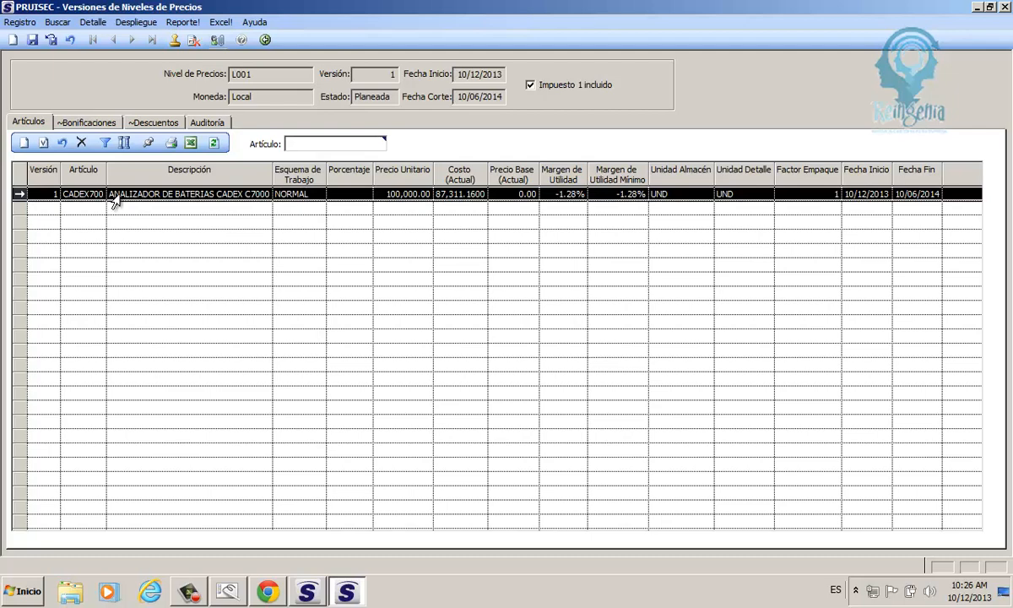
left_click(392, 195)
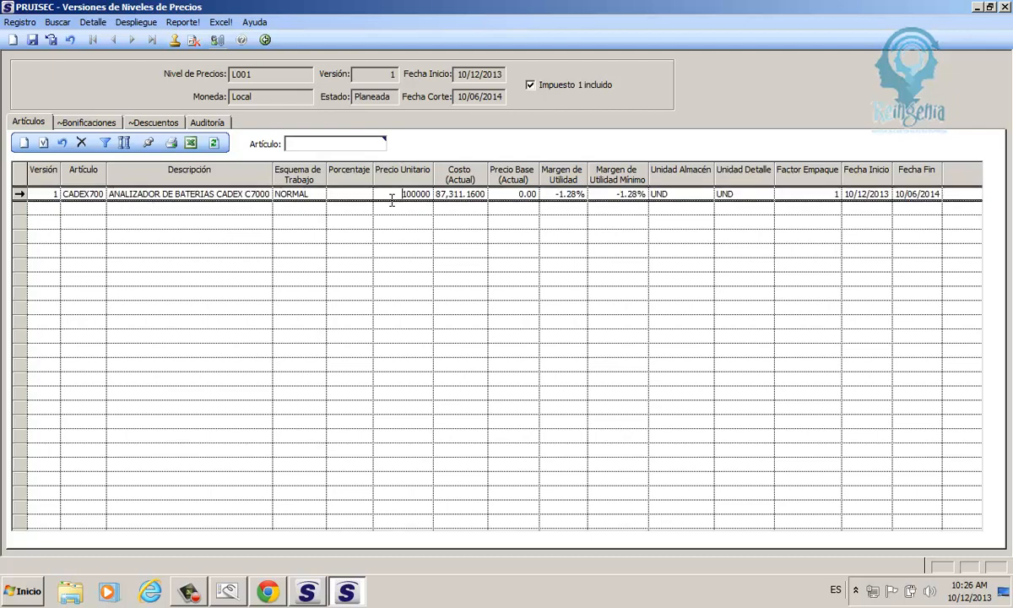
key("Delete")
type("2")
left_click(390, 200)
key("Return")
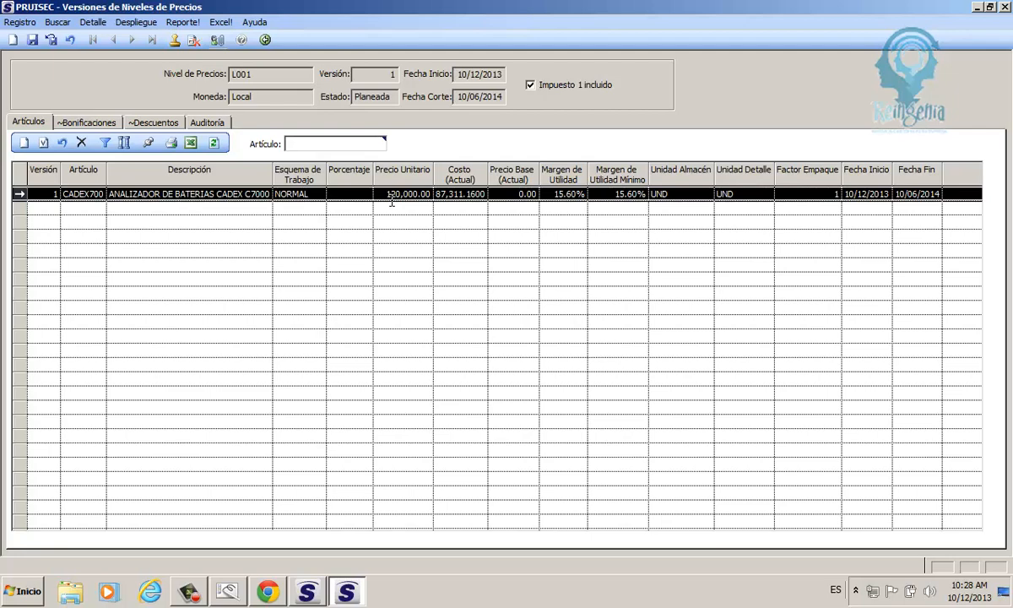
Step: Add a new article line for NAD6502AR, limiting the article search to those with existencia
left_click(25, 144)
double_click(87, 208)
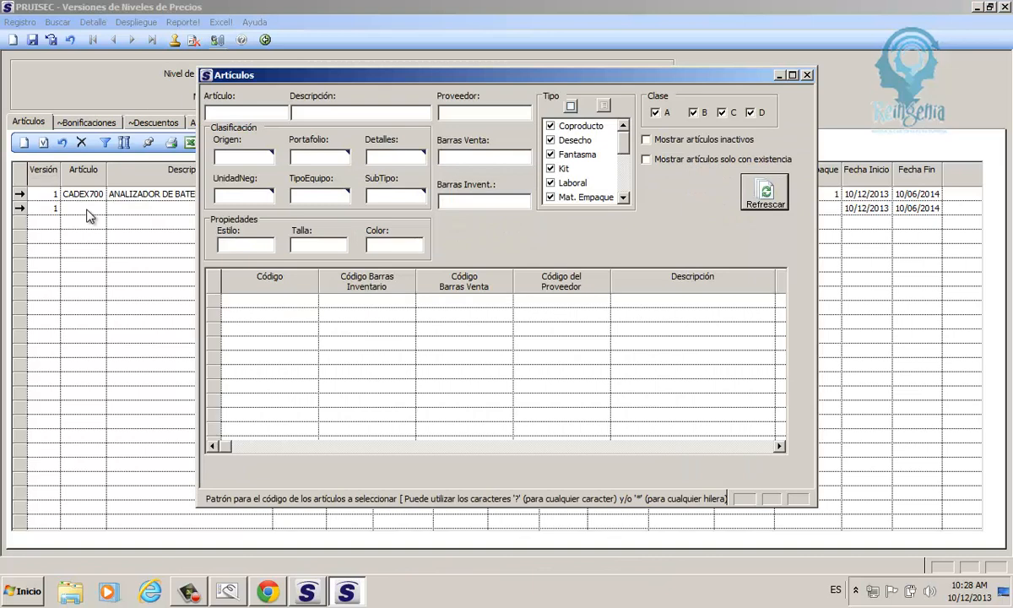
left_click(659, 160)
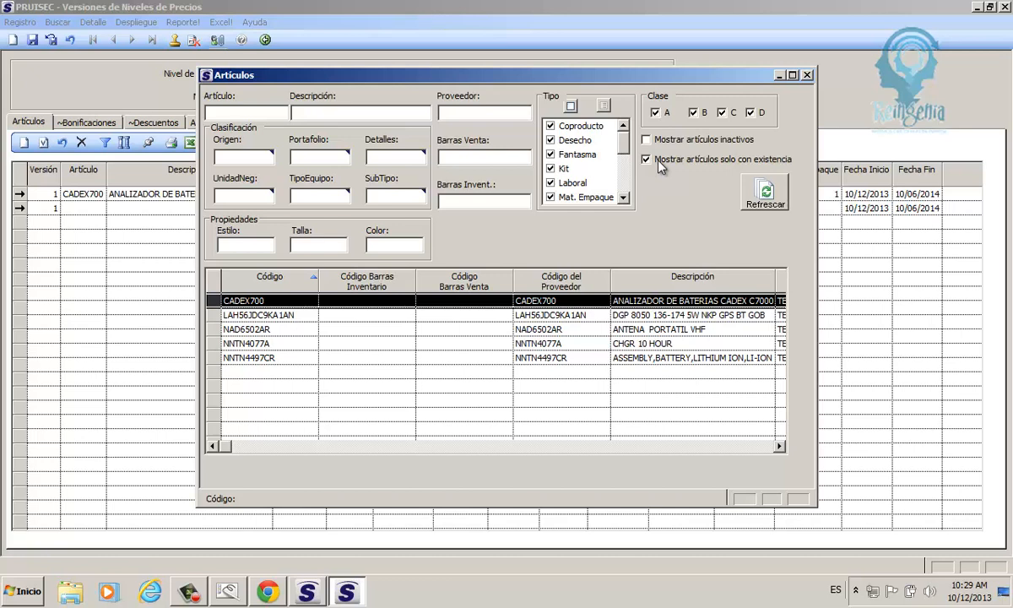
left_click(643, 158)
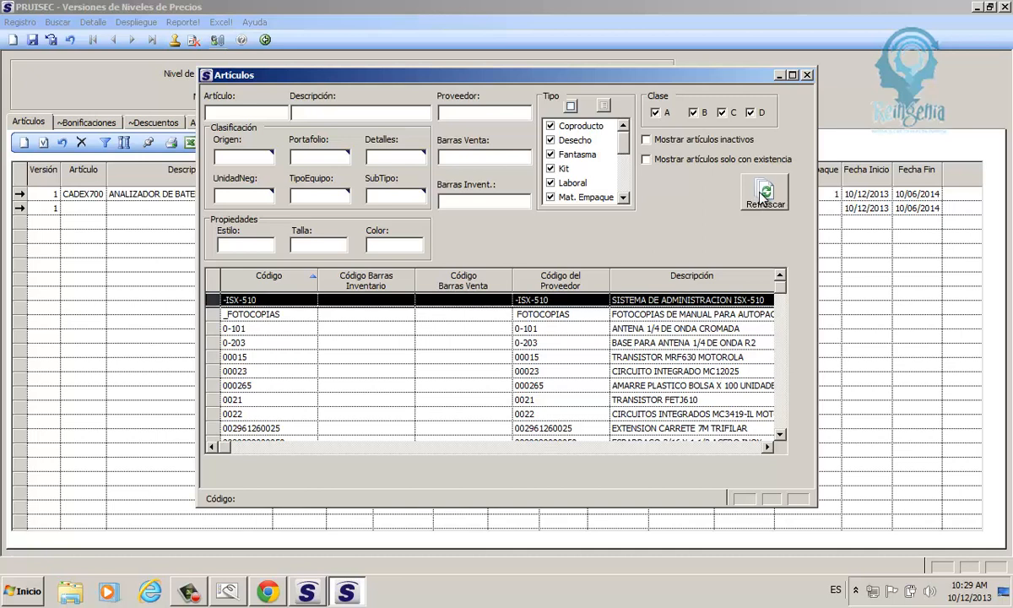
left_click(646, 160)
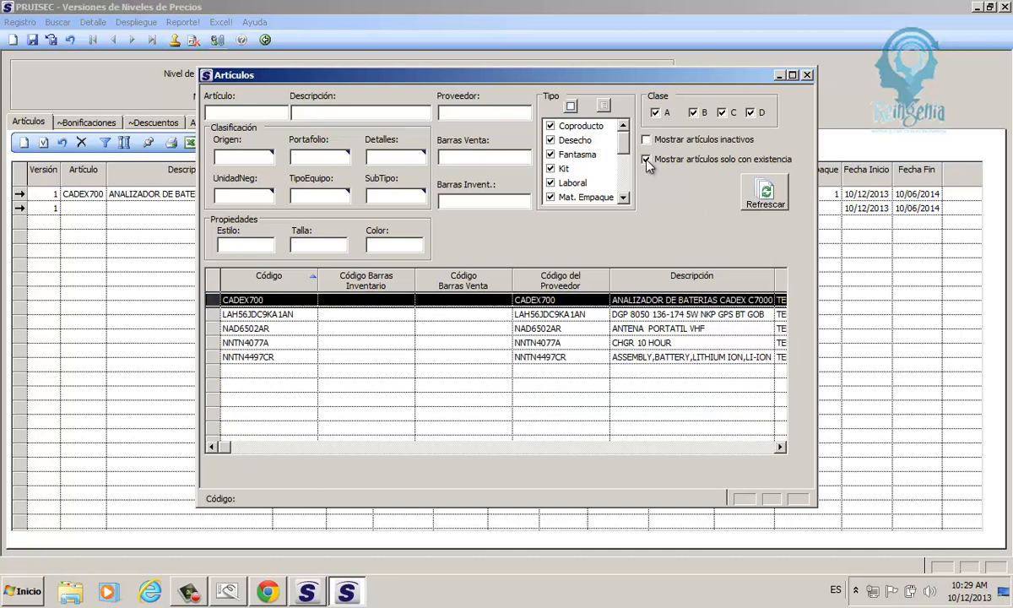
left_click(240, 330)
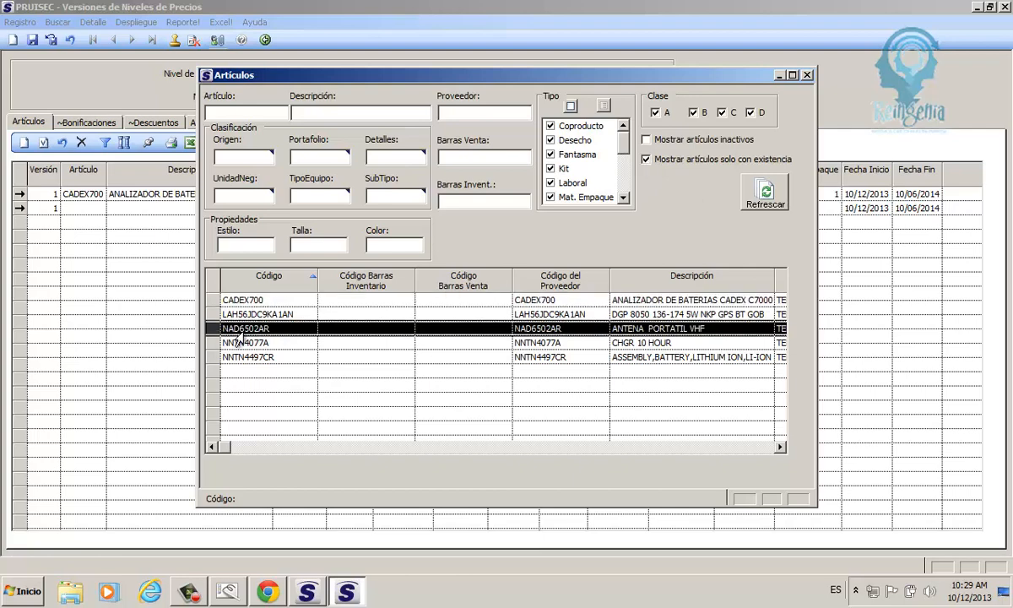
double_click(237, 334)
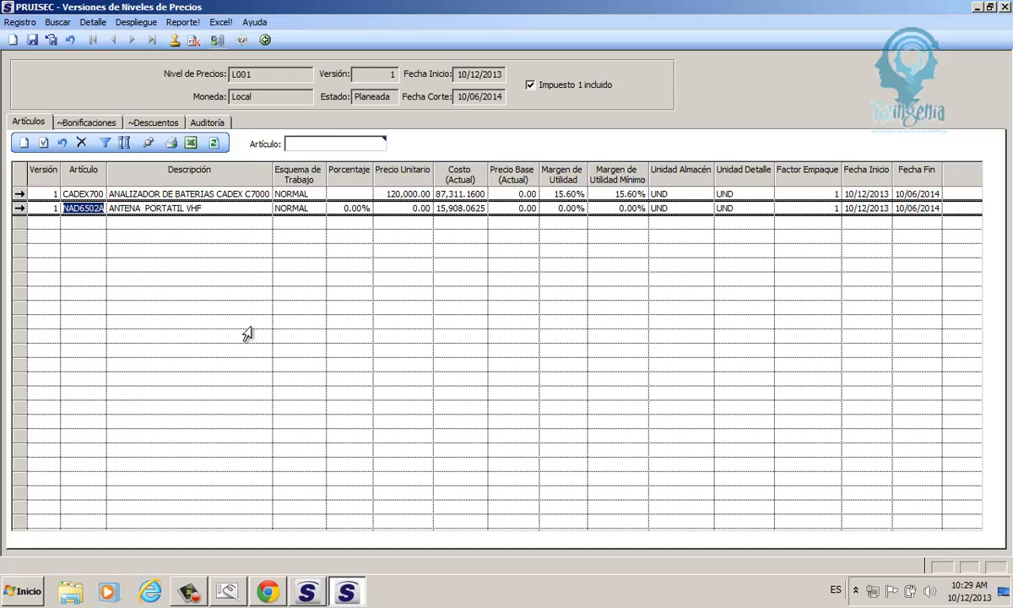
Step: Try a Precio Unitario of 18000 for NAD6502AR and continue past the price validation
left_click(428, 209)
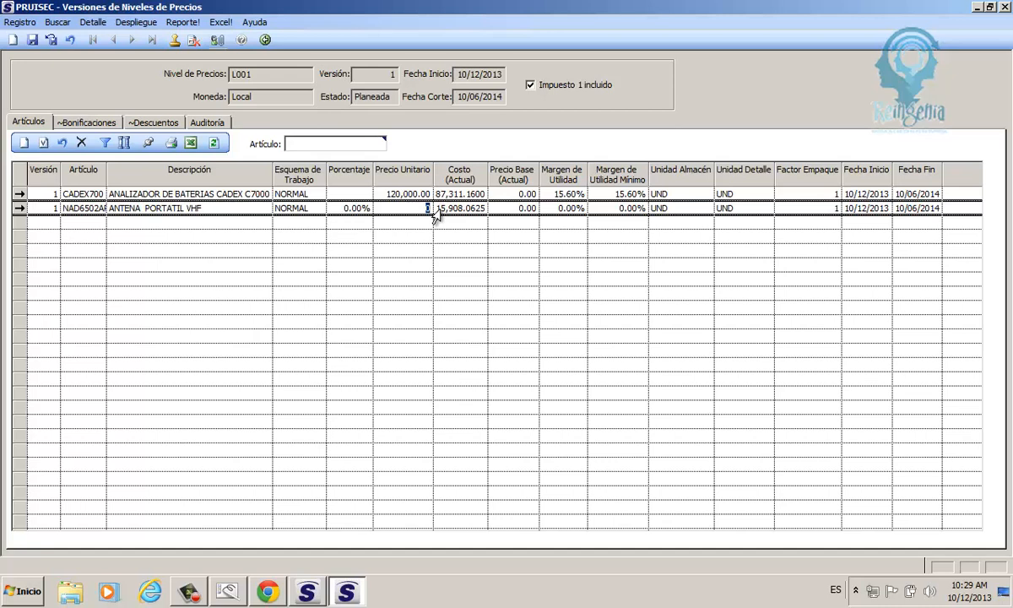
type("13500")
key("BackSpace")
key("BackSpace")
key("BackSpace")
key("BackSpace")
type("8000")
left_click(440, 209)
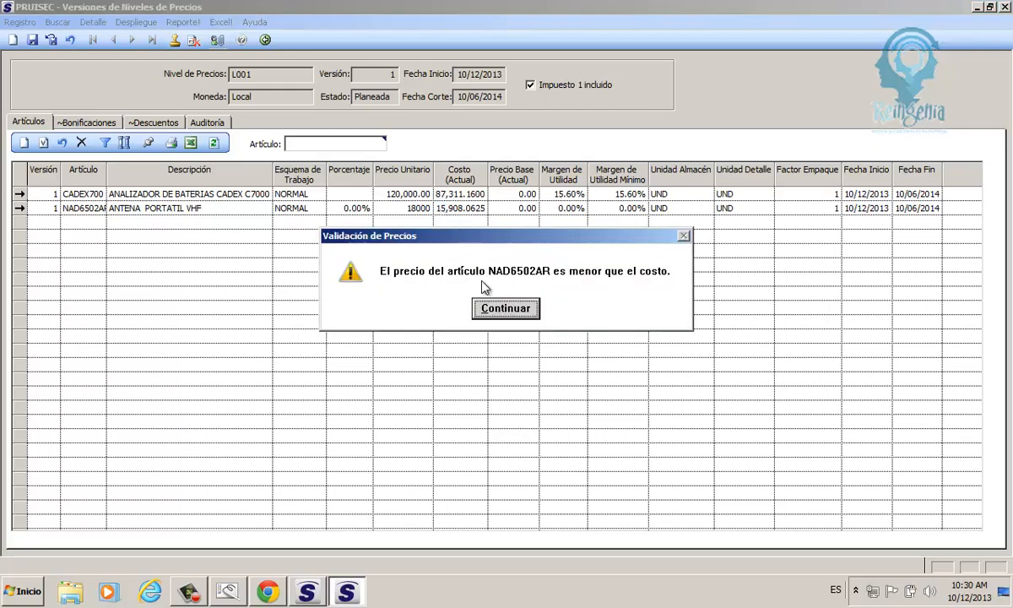
left_click(477, 304)
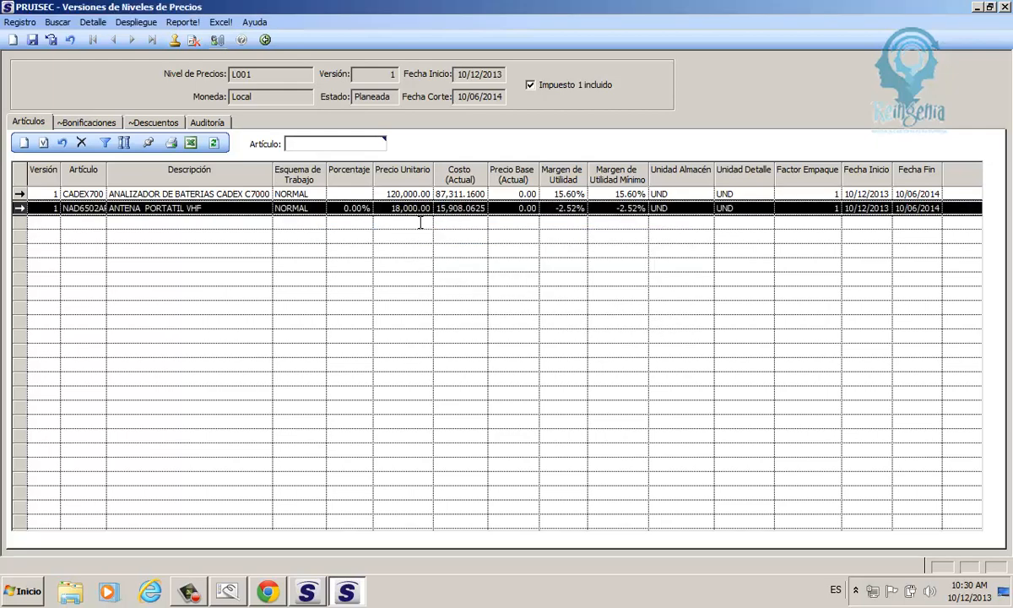
Step: Set the Precio Unitario of NAD6502AR to 25000
left_click(384, 206)
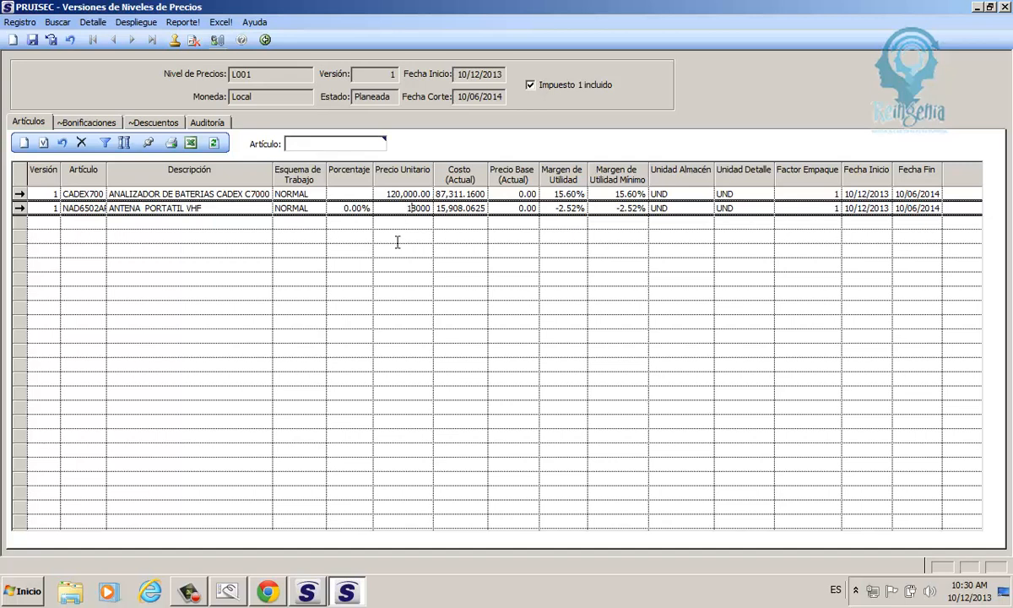
key("BackSpace")
key("BackSpace")
type("25")
key("Return")
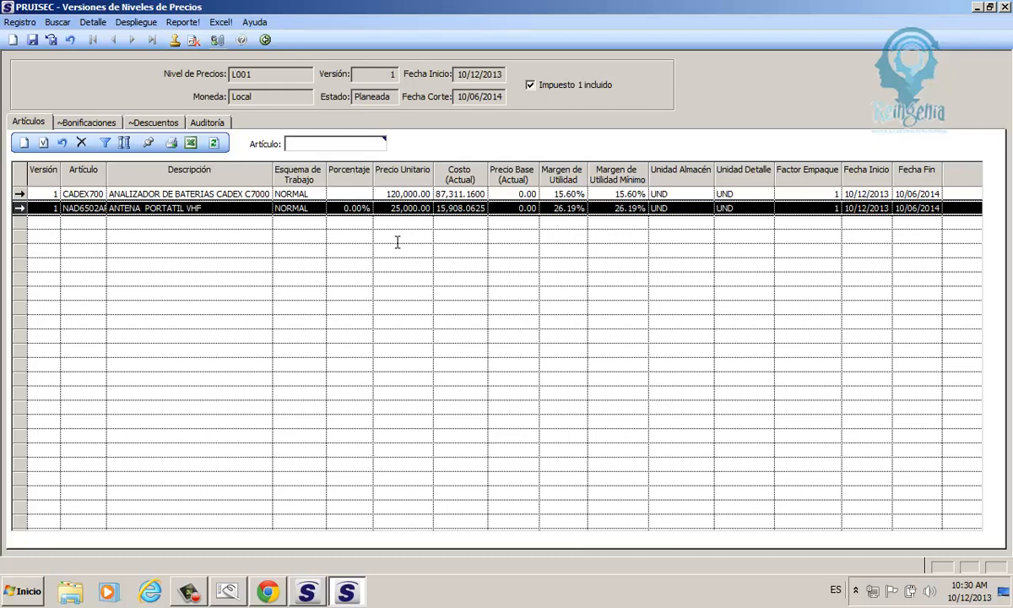
Step: Save the L001 price version, return to the list of versions, and refresh its data
left_click(34, 40)
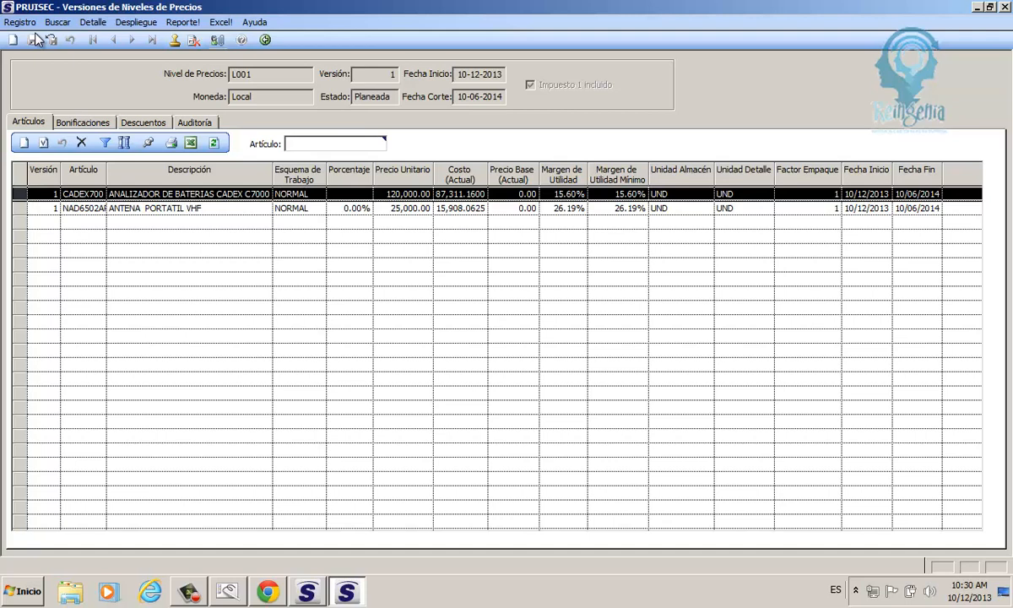
left_click(265, 39)
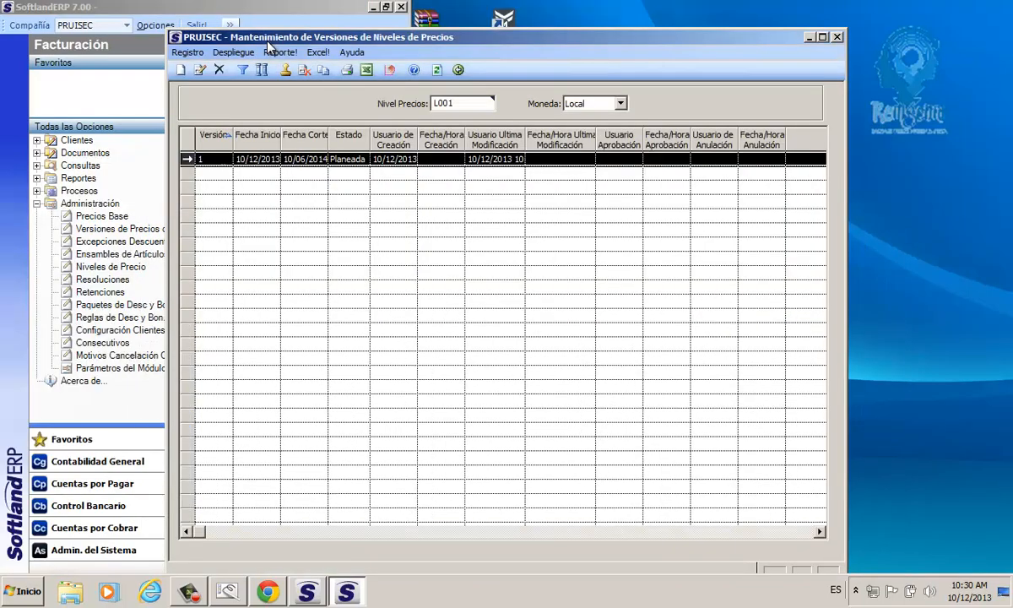
left_click(437, 71)
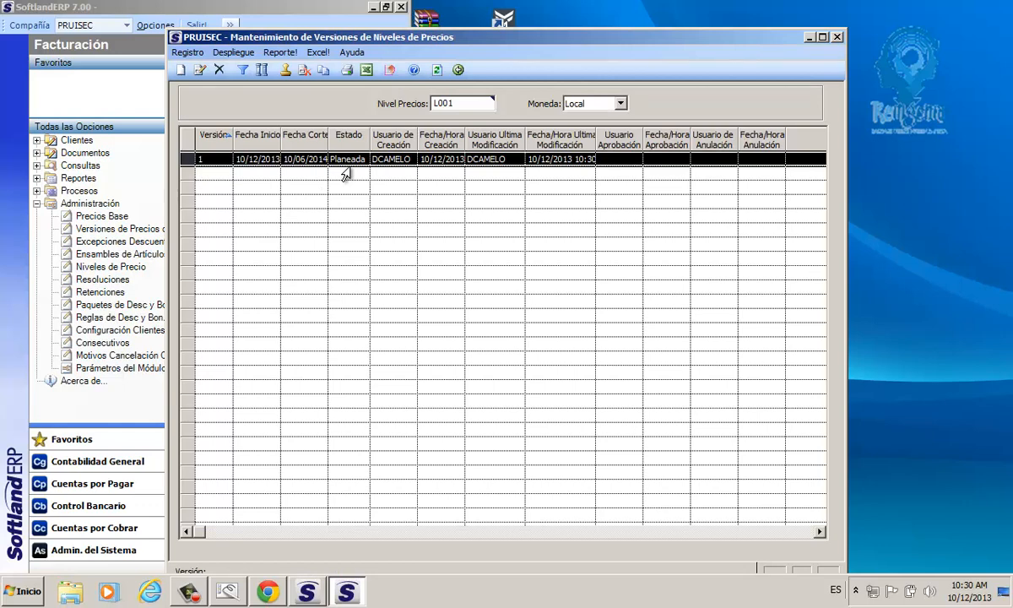
Step: Approve version 1 of price level L001 and acknowledge the approval
left_click(286, 71)
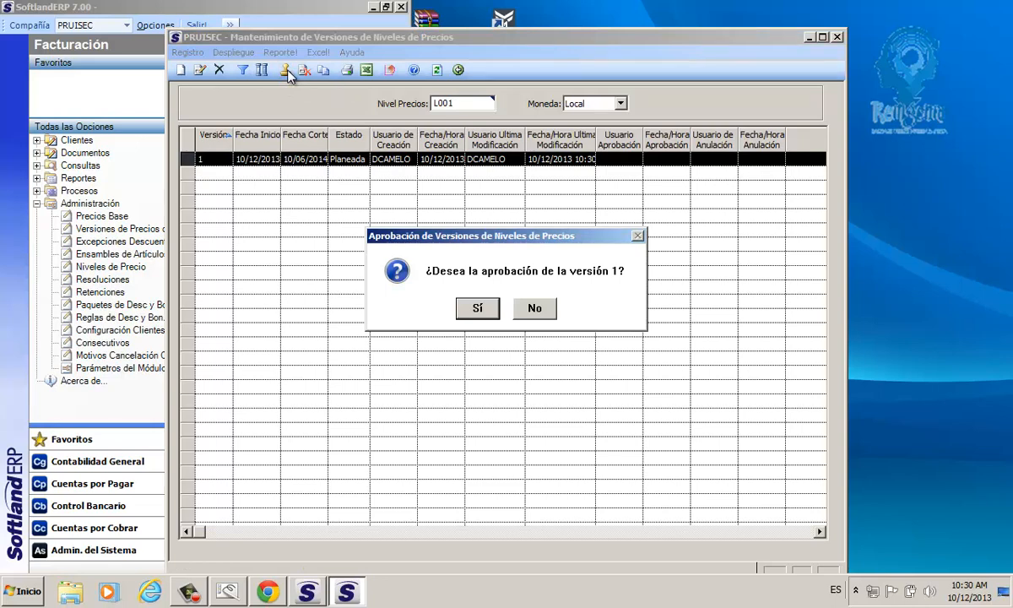
left_click(478, 308)
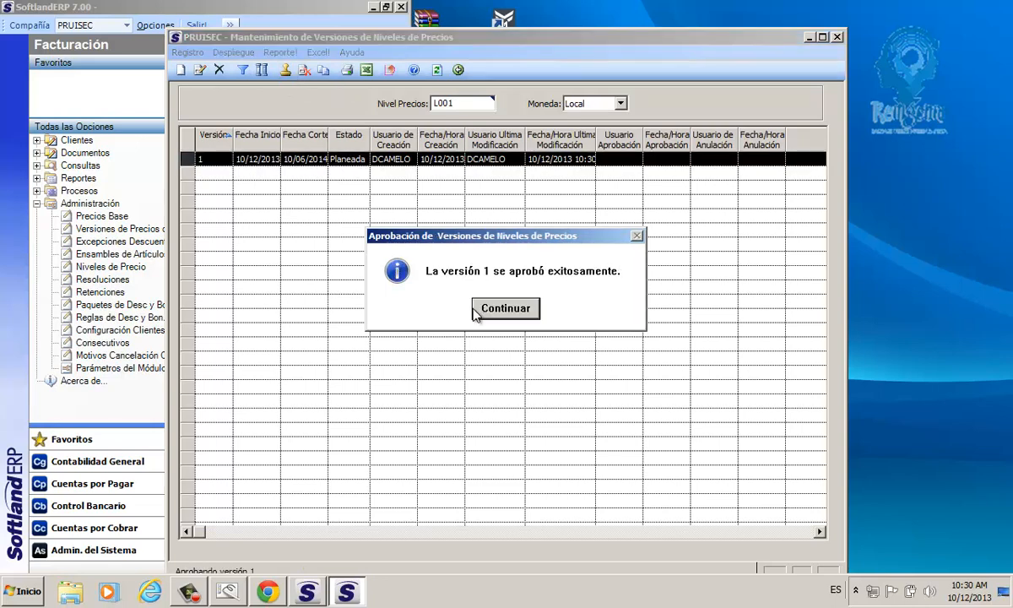
left_click(475, 311)
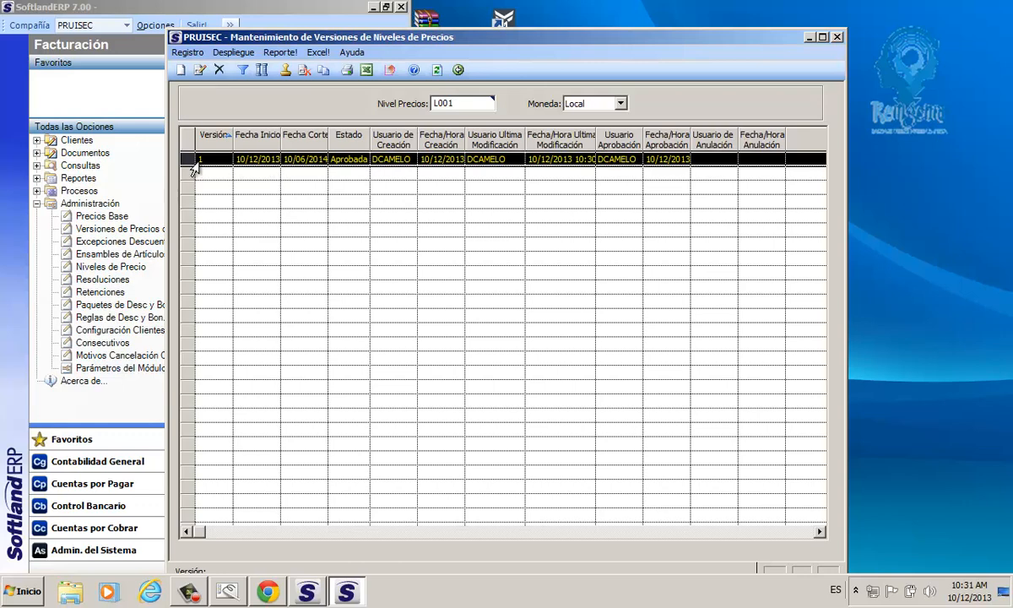
Step: Start a copy of version 1 of price level L001 and set the copy's Fecha Corte to 12/06/2014
left_click(180, 70)
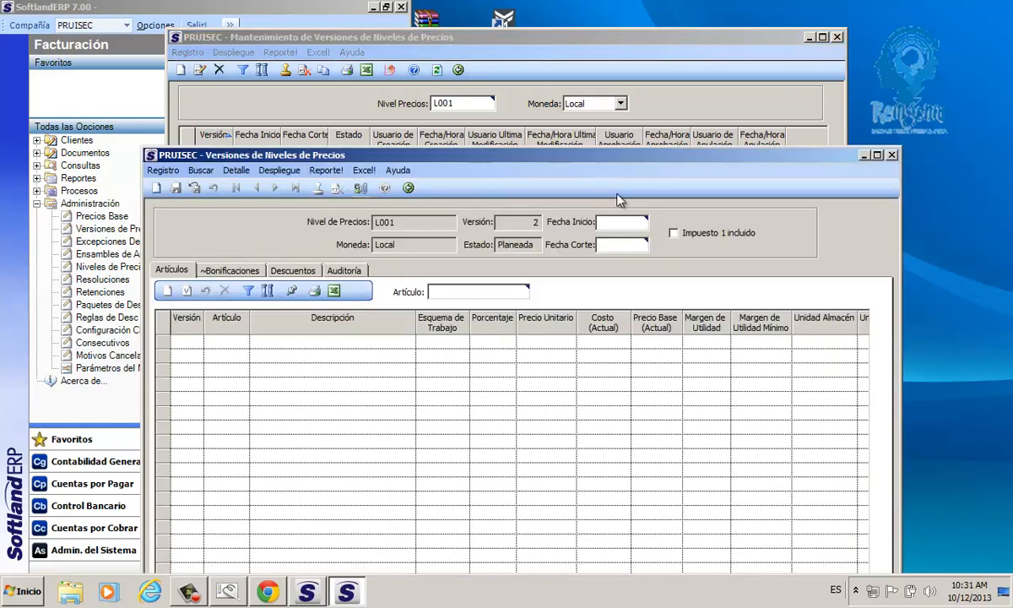
left_click(891, 156)
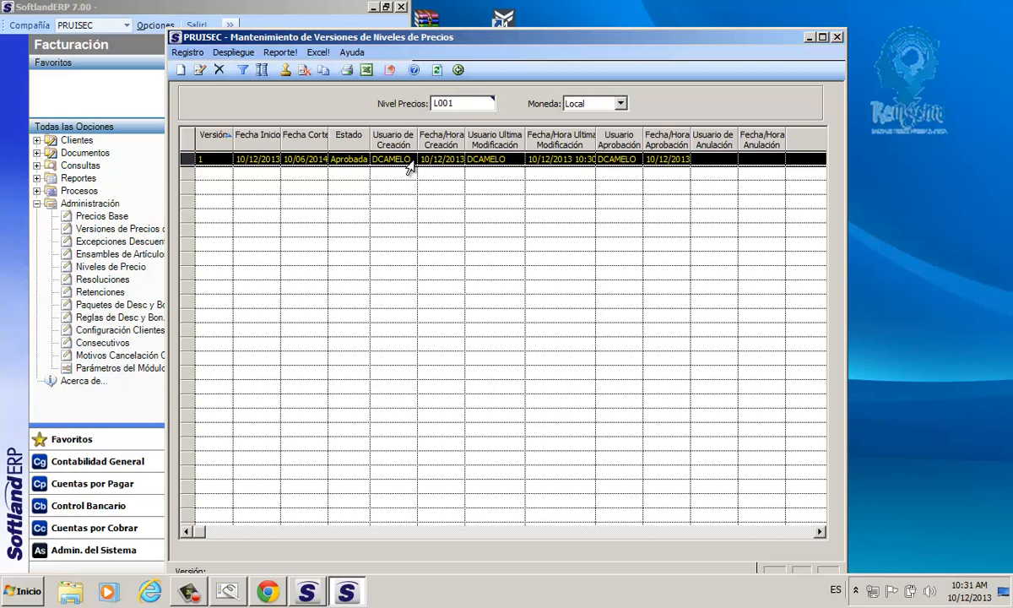
left_click(325, 73)
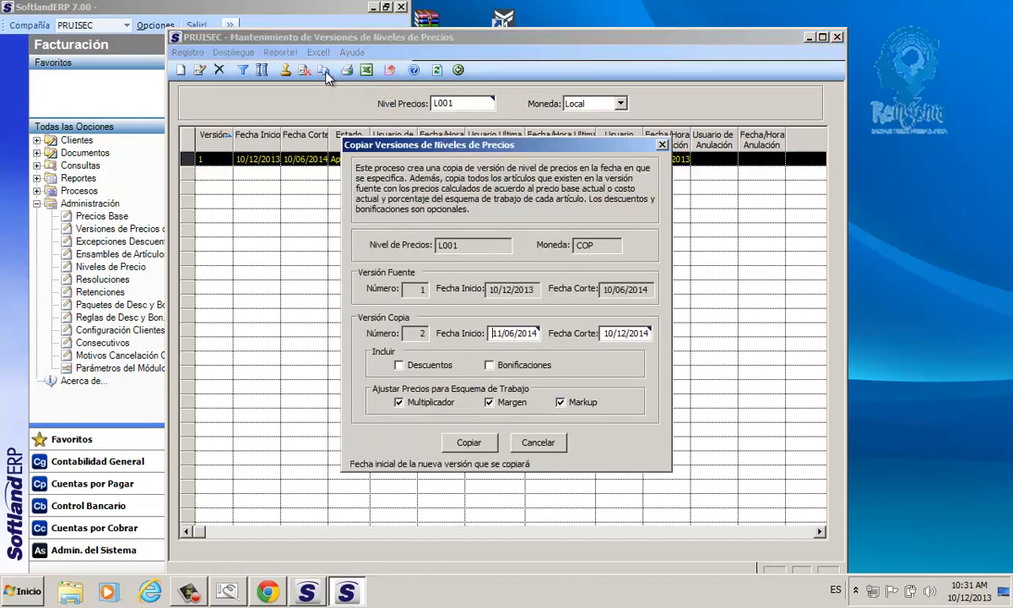
left_click(435, 246)
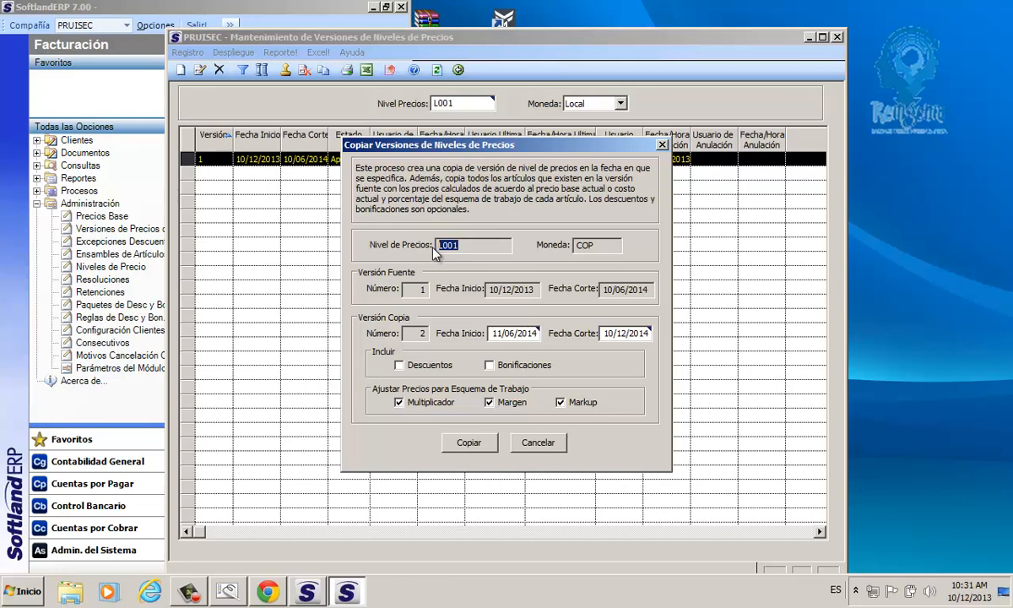
left_click(504, 334)
left_click_drag(504, 335, 490, 338)
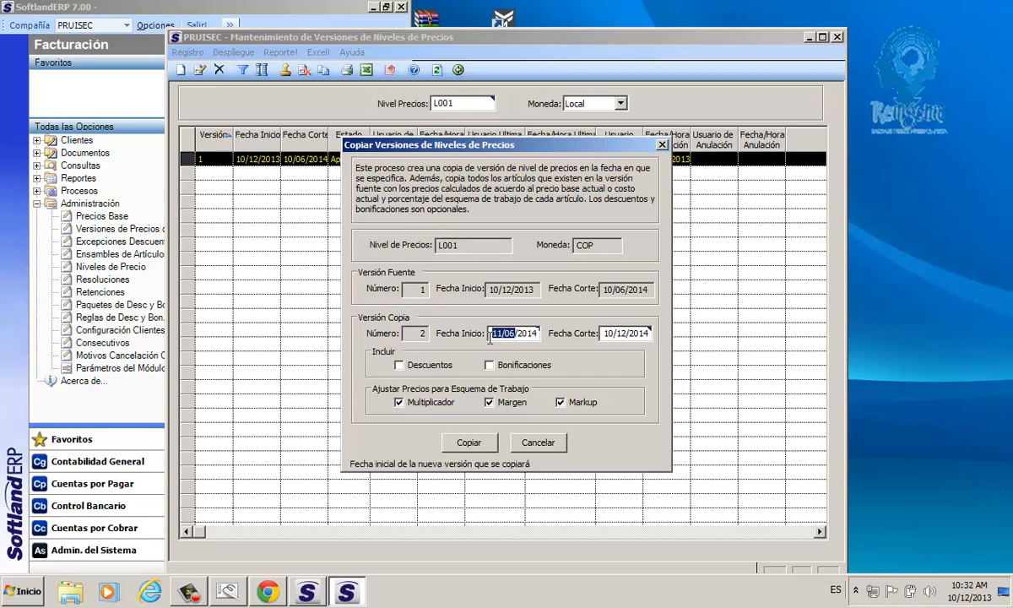
left_click(614, 334)
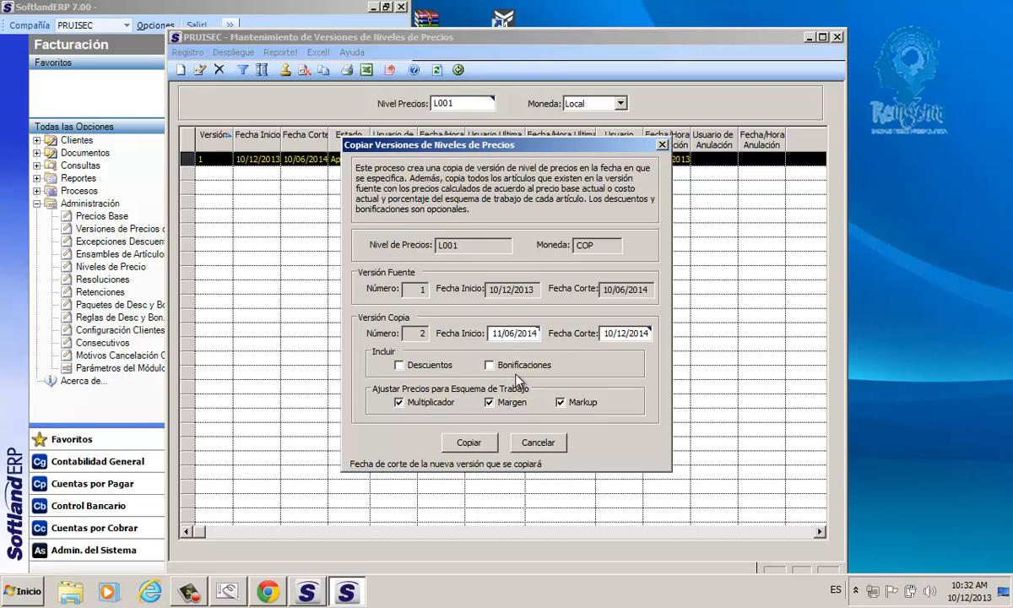
key("BackSpace")
key("BackSpace")
type("12")
key("BackSpace")
key("BackSpace")
type("06")
Step: Include Descuentos and Bonificaciones in the version copy and run the copy process
left_click(410, 366)
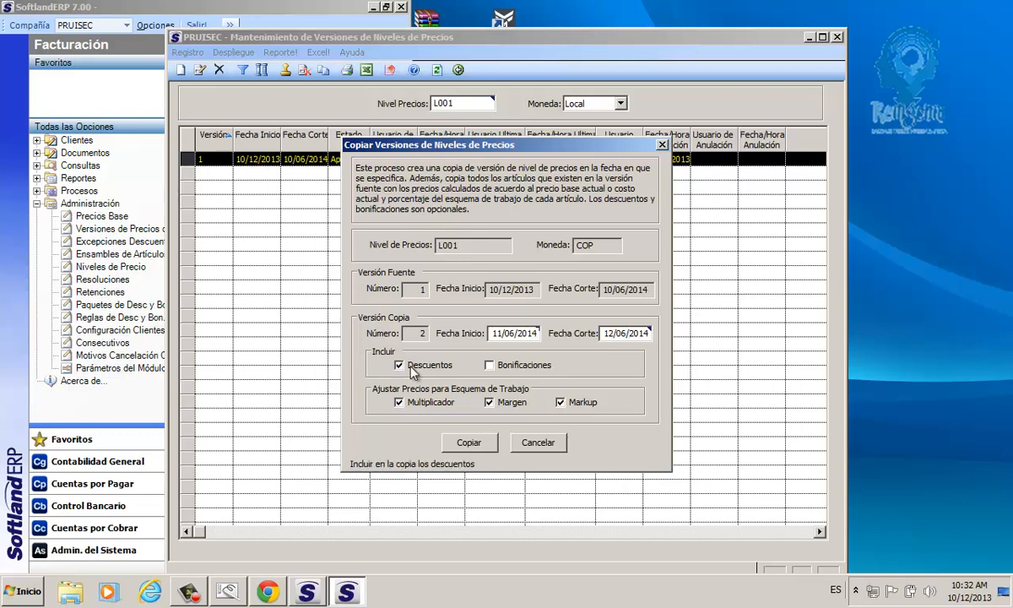
left_click(500, 367)
left_click(471, 443)
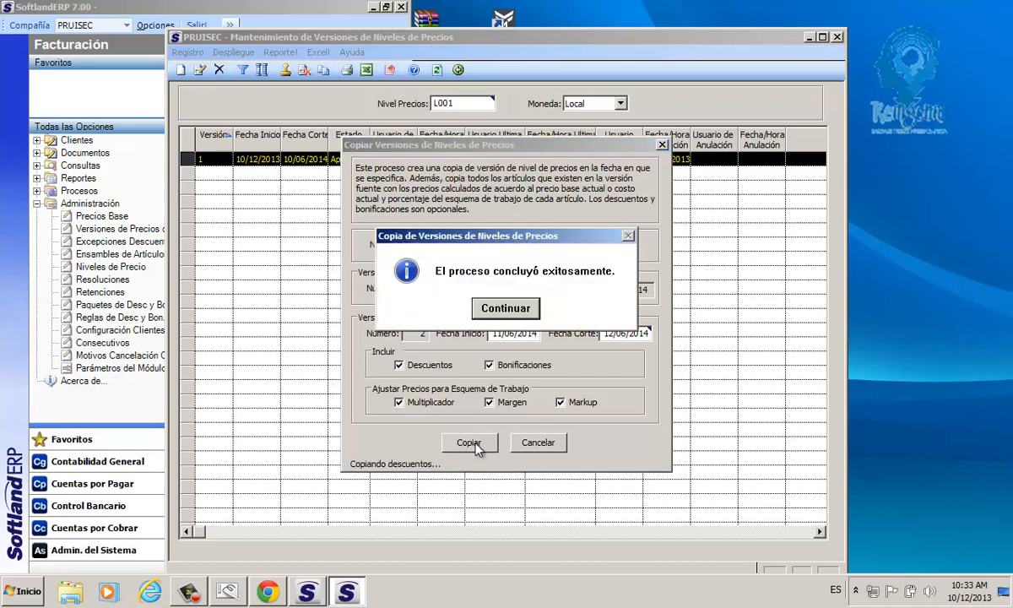
left_click(483, 314)
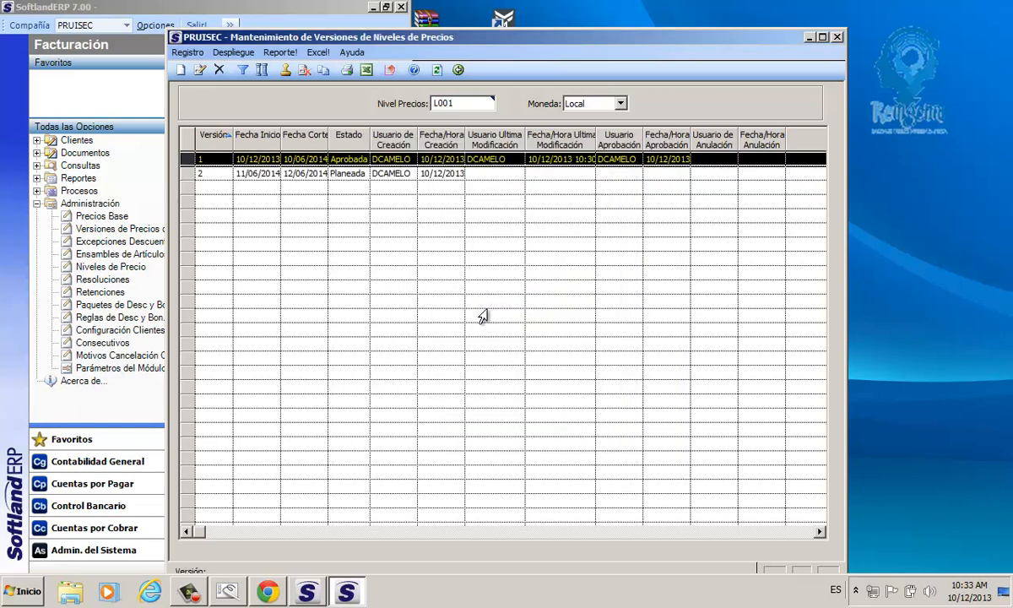
Step: Fit the version list's columns to their contents and annul version 1 of price level L001
left_click(193, 143)
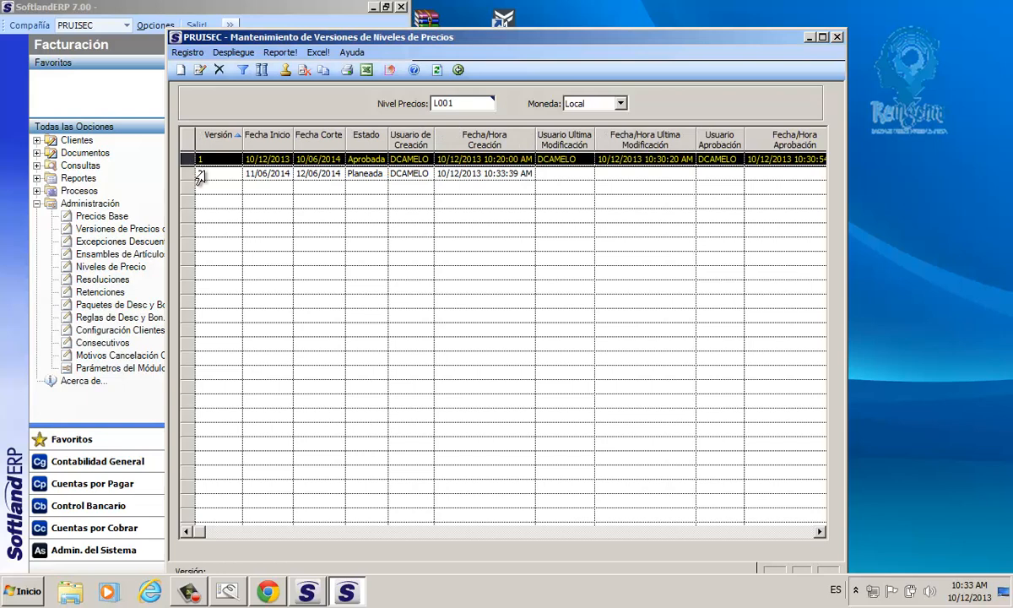
left_click(199, 174)
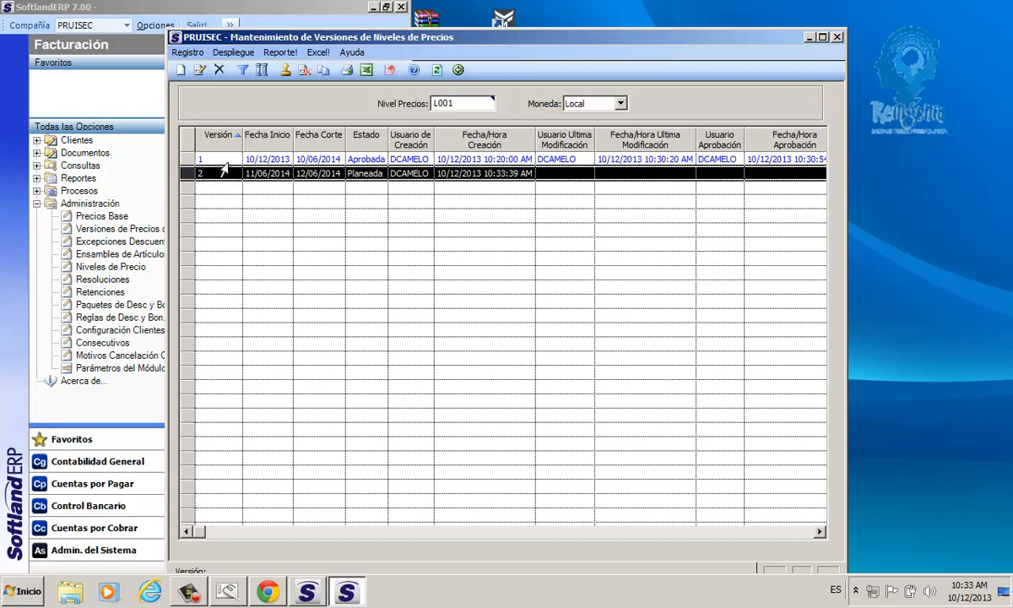
left_click(255, 160)
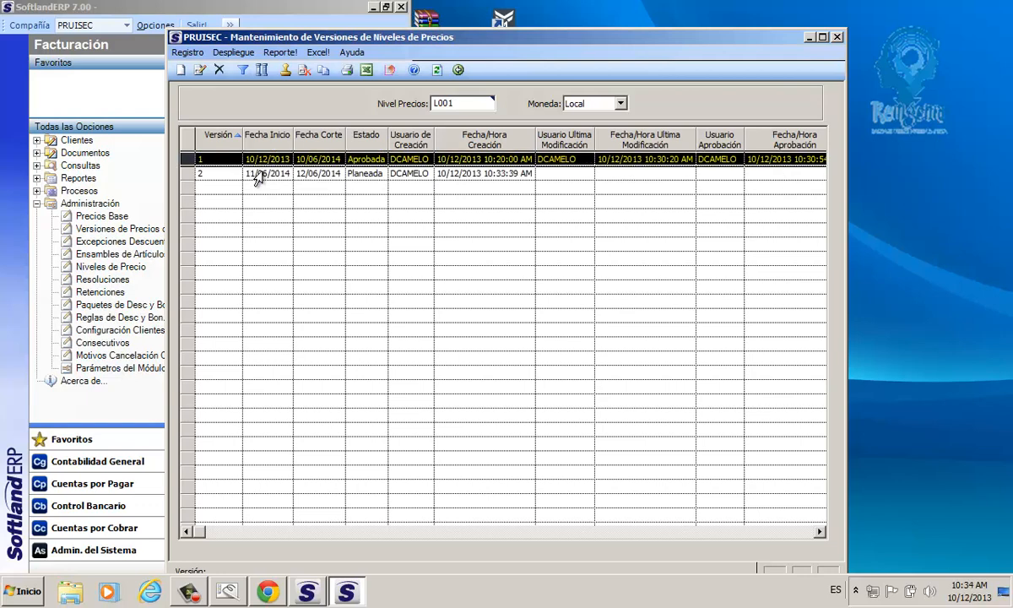
left_click(304, 71)
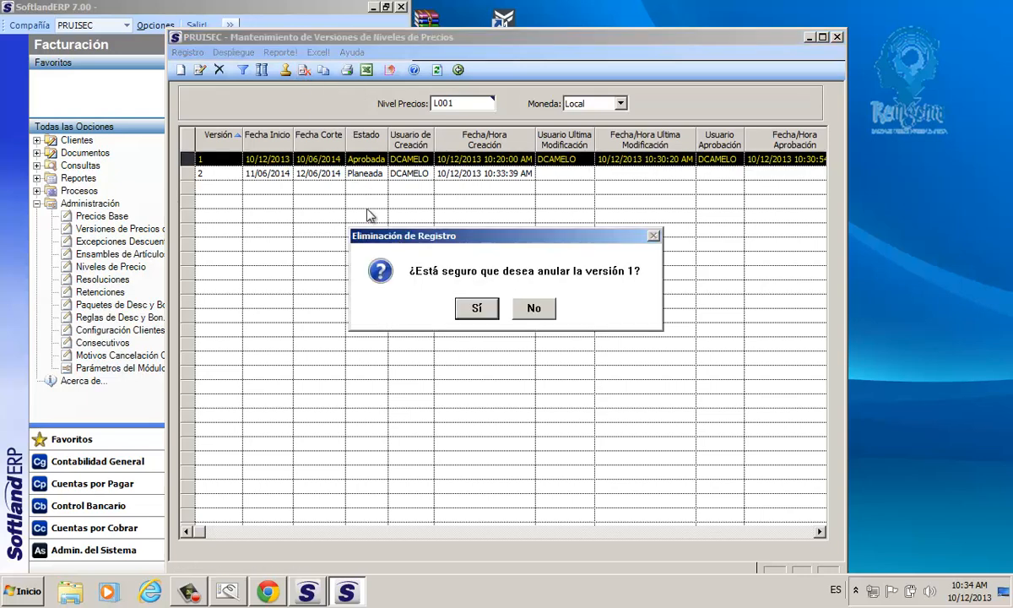
left_click(479, 309)
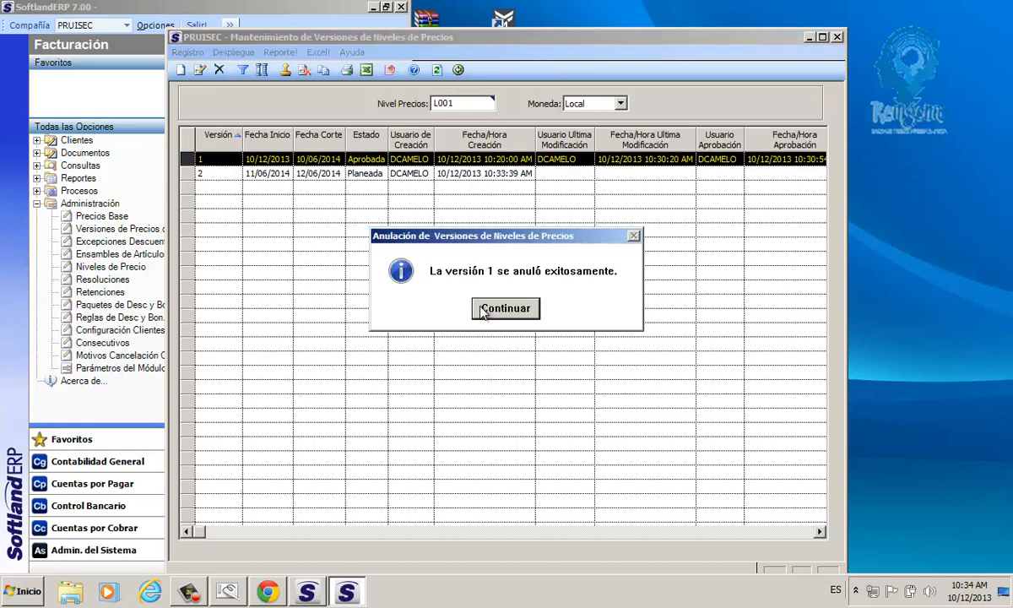
left_click(484, 310)
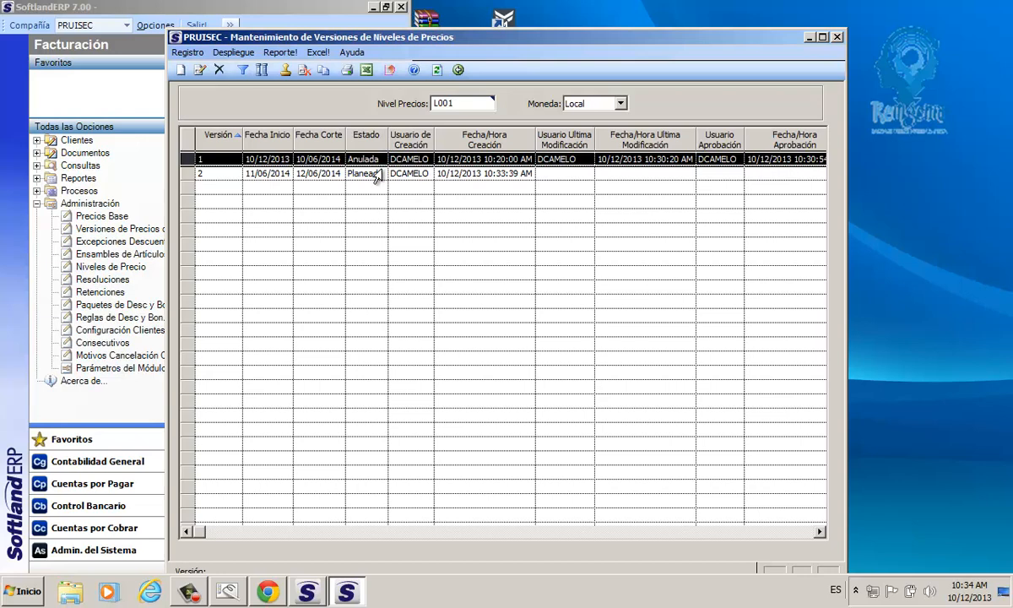
Step: Approve version 2 of price level L001 and acknowledge the approval
left_click(251, 176)
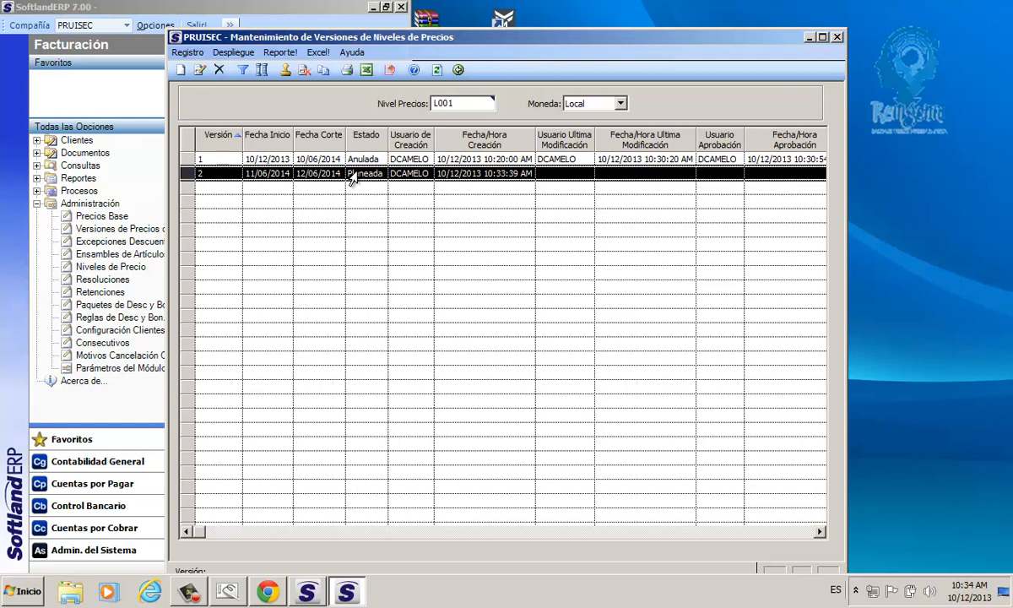
left_click(286, 72)
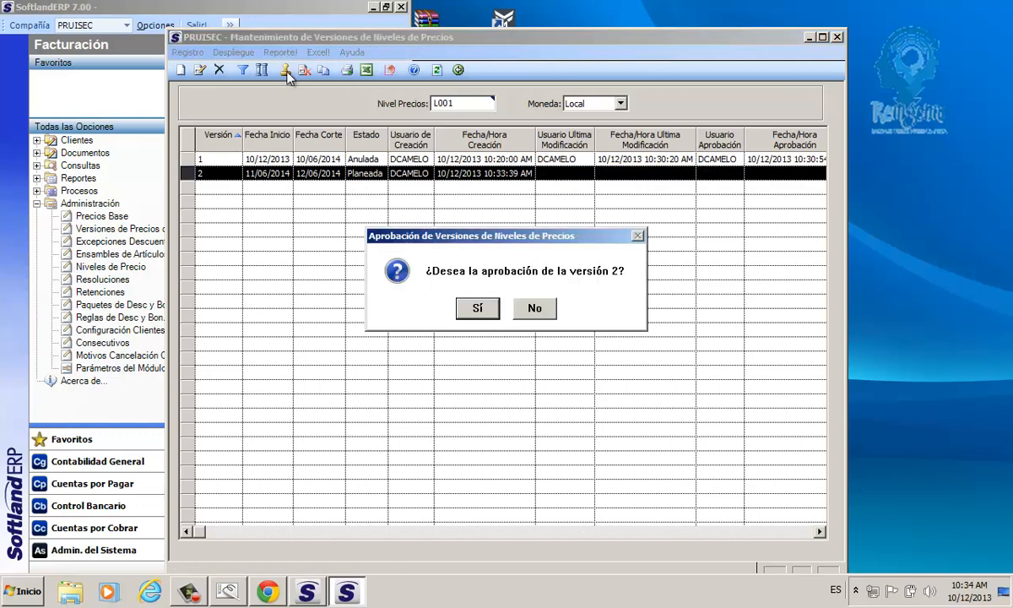
left_click(475, 309)
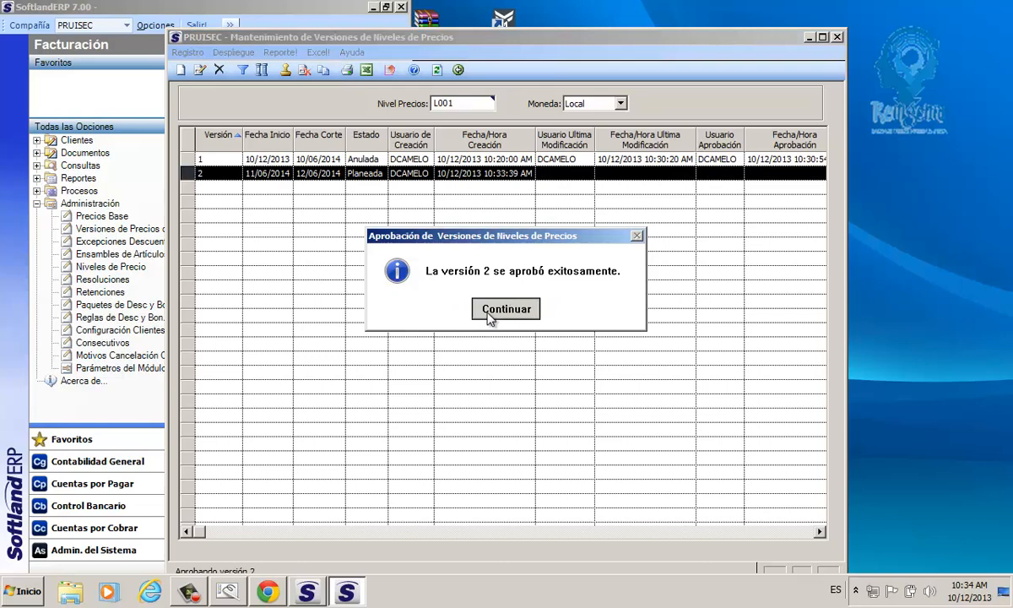
left_click(488, 314)
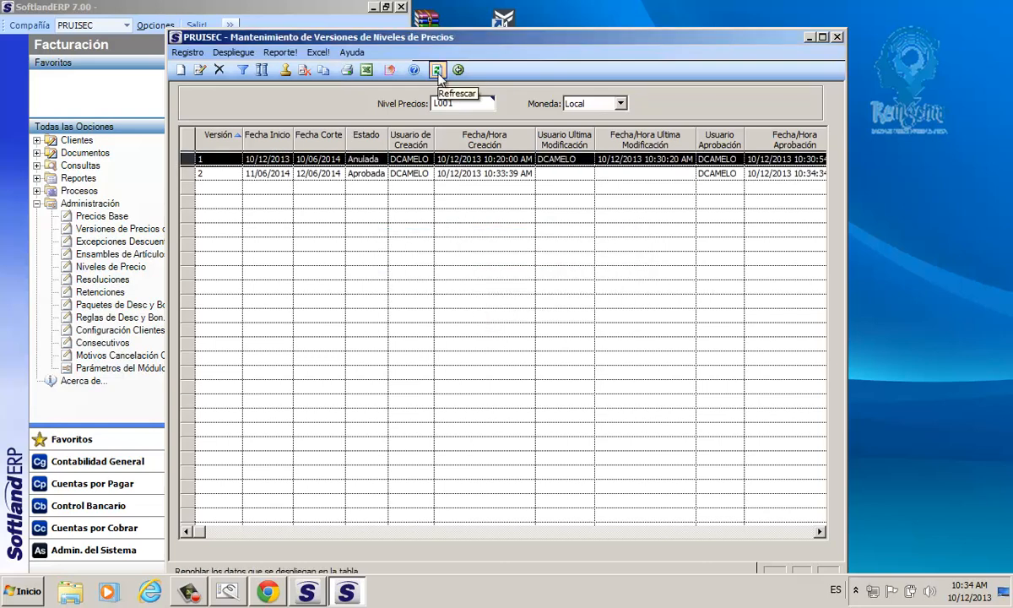
Step: Open version 2 of price level L001 and refresh its list of articles
left_click(390, 173)
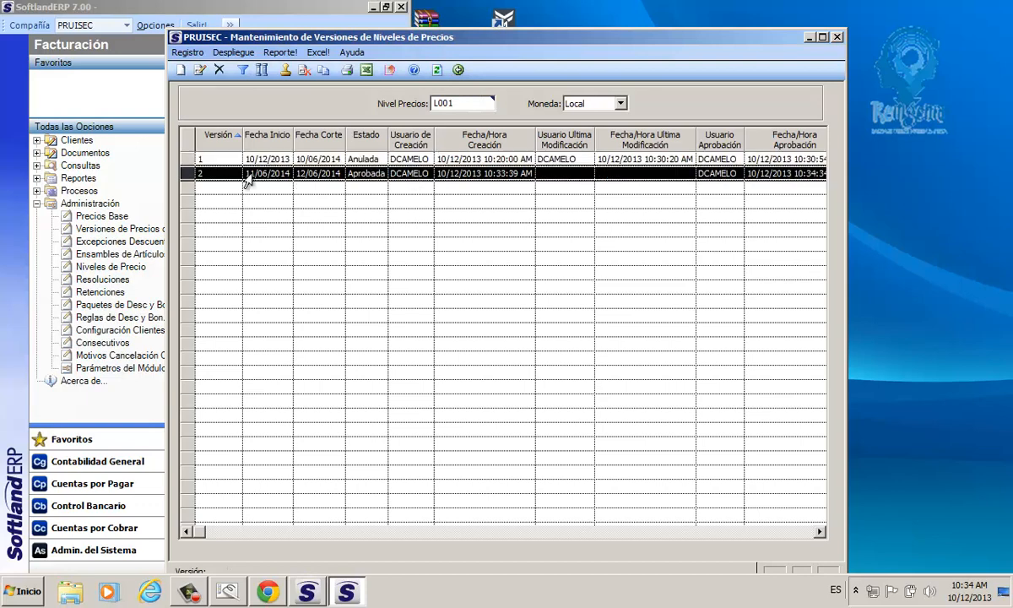
left_click(253, 164)
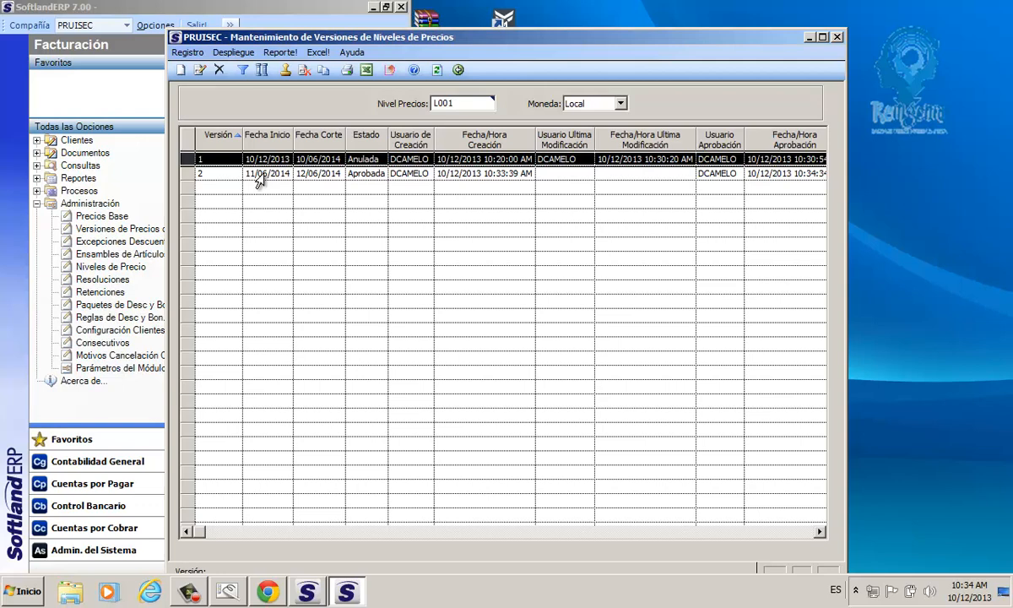
left_click(268, 174)
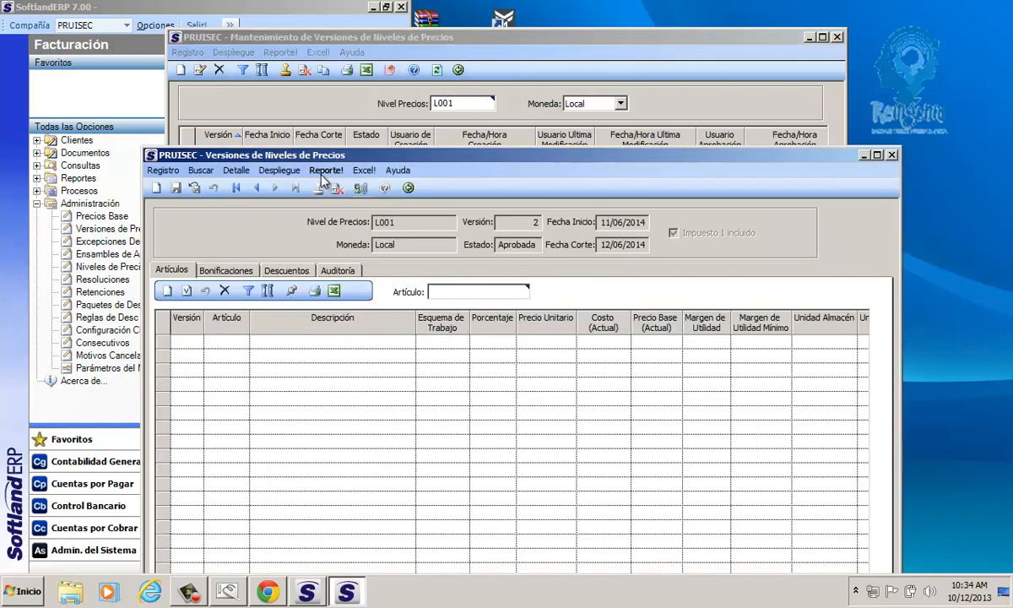
left_click(357, 291)
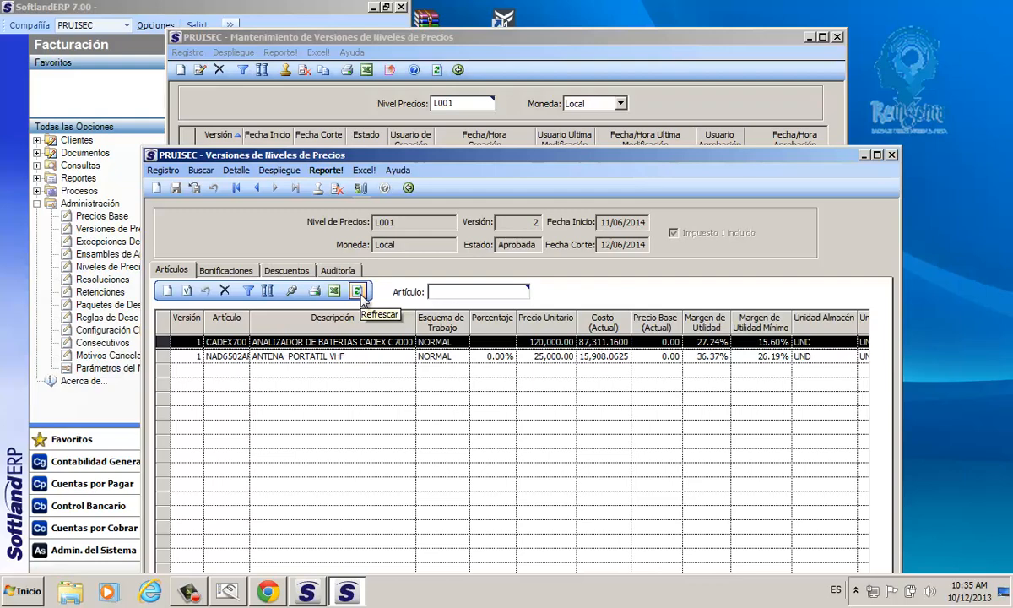
Step: Add a new article line for NNTN4497CR to version 2, limiting the article search to those with existencia
left_click_drag(239, 161, 242, 75)
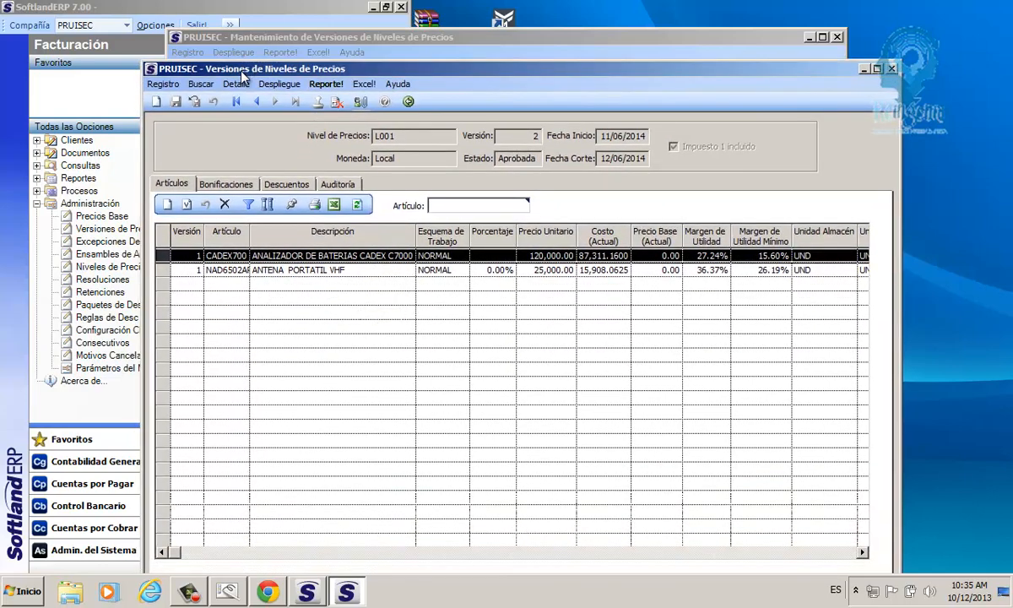
left_click(167, 205)
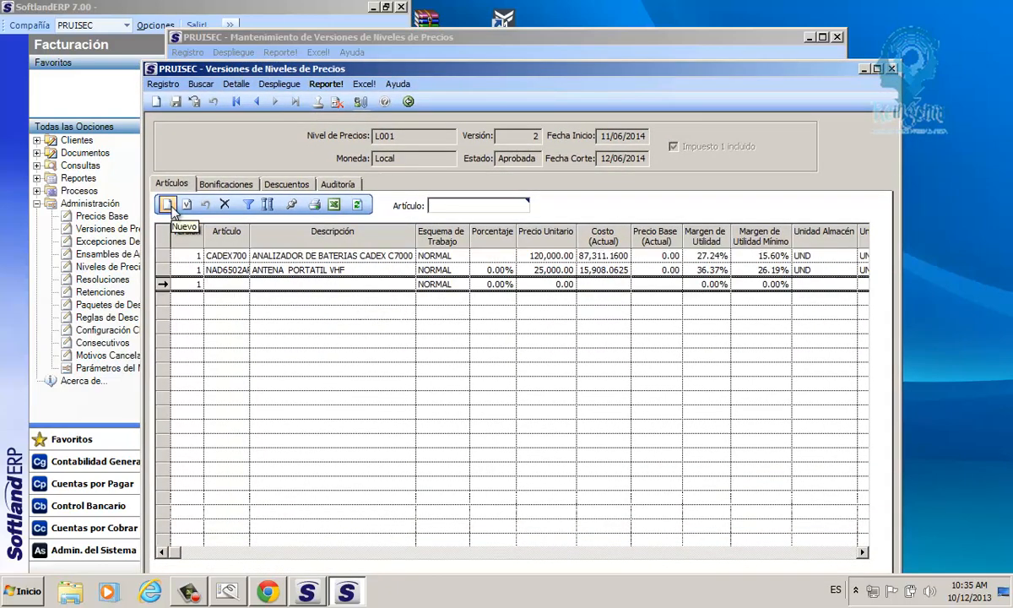
double_click(218, 284)
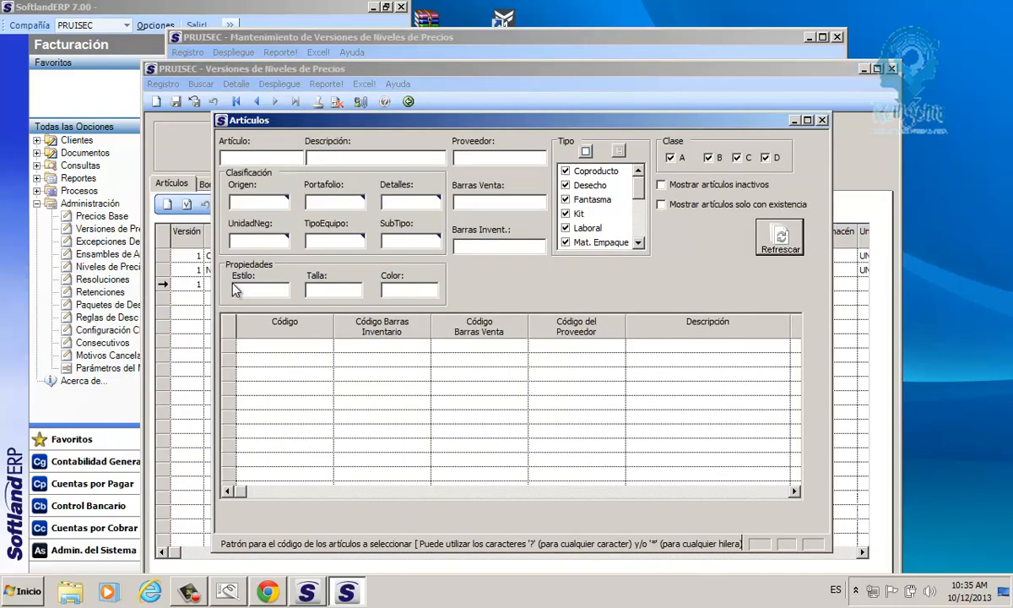
left_click(661, 204)
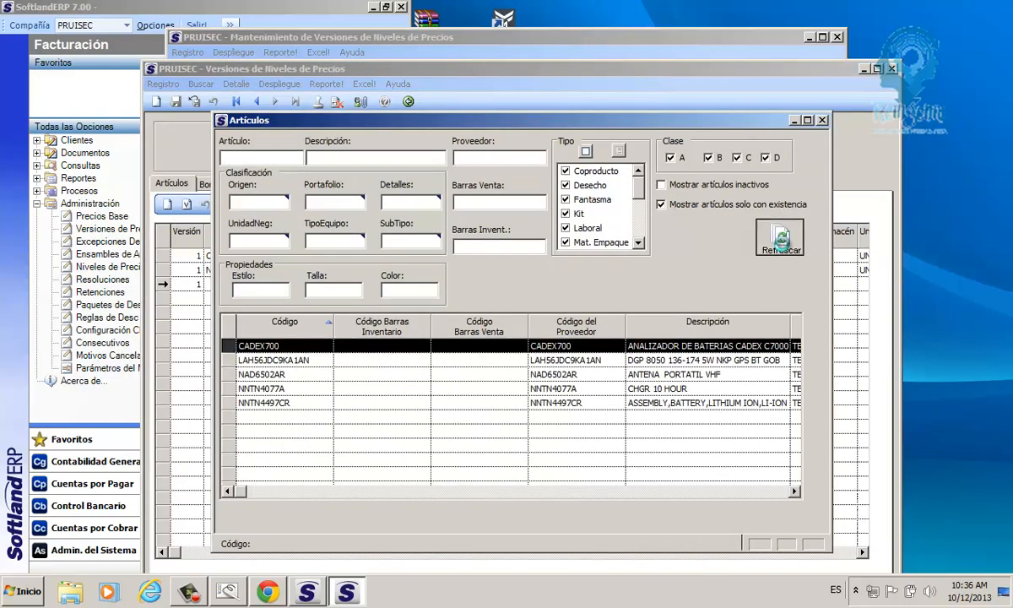
left_click(781, 241)
double_click(260, 403)
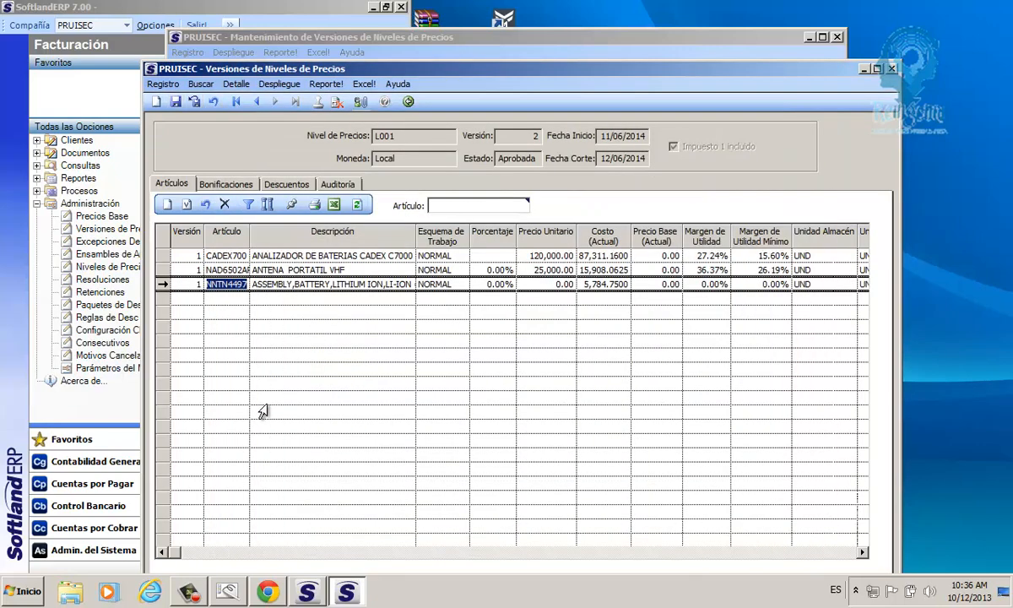
Step: Set the Precio Unitario of NNTN4497CR to 10800 and save the price version
left_click(568, 284)
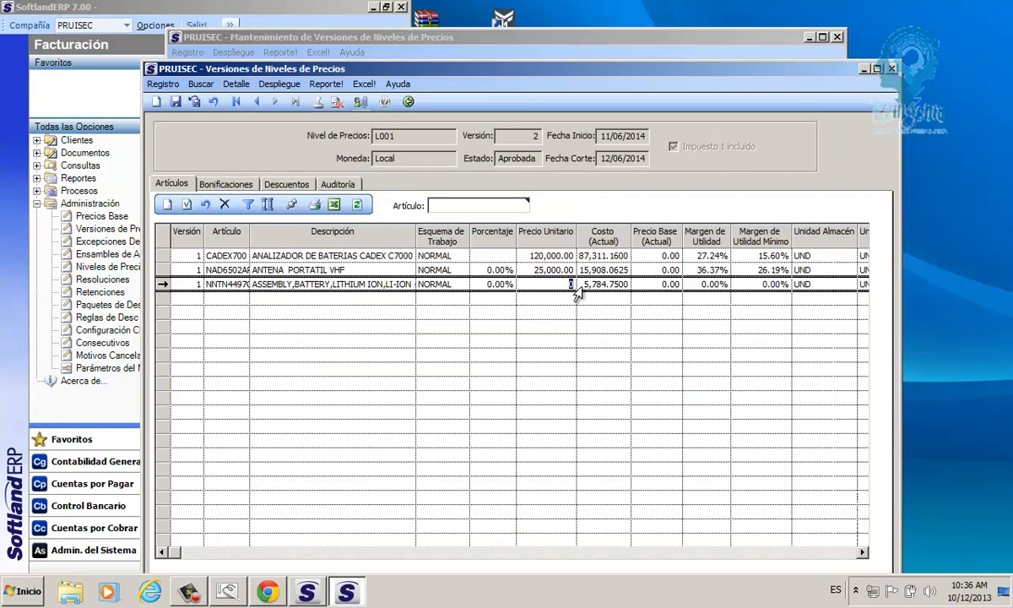
type("10800")
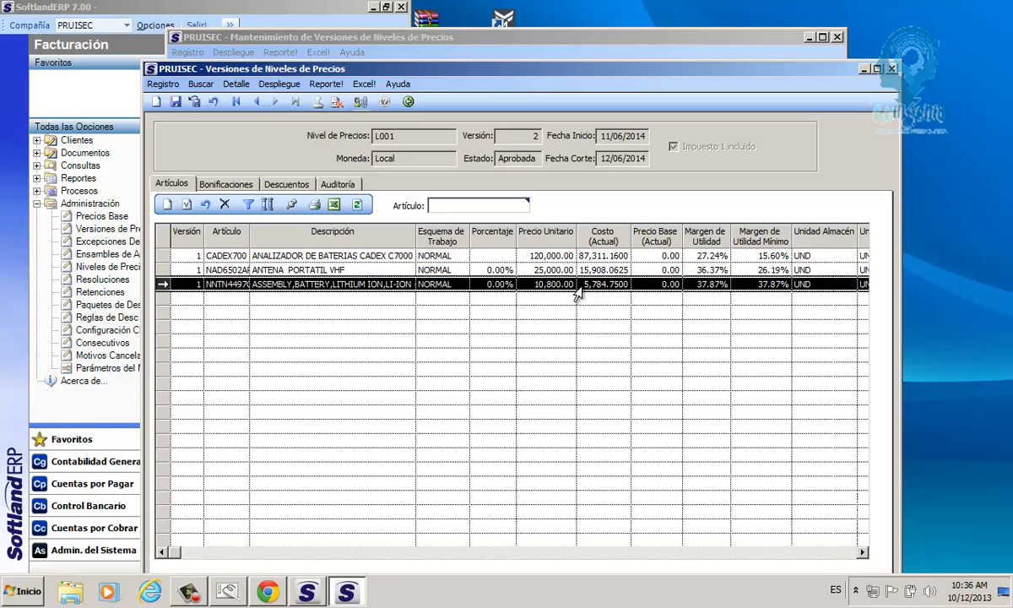
left_click(176, 102)
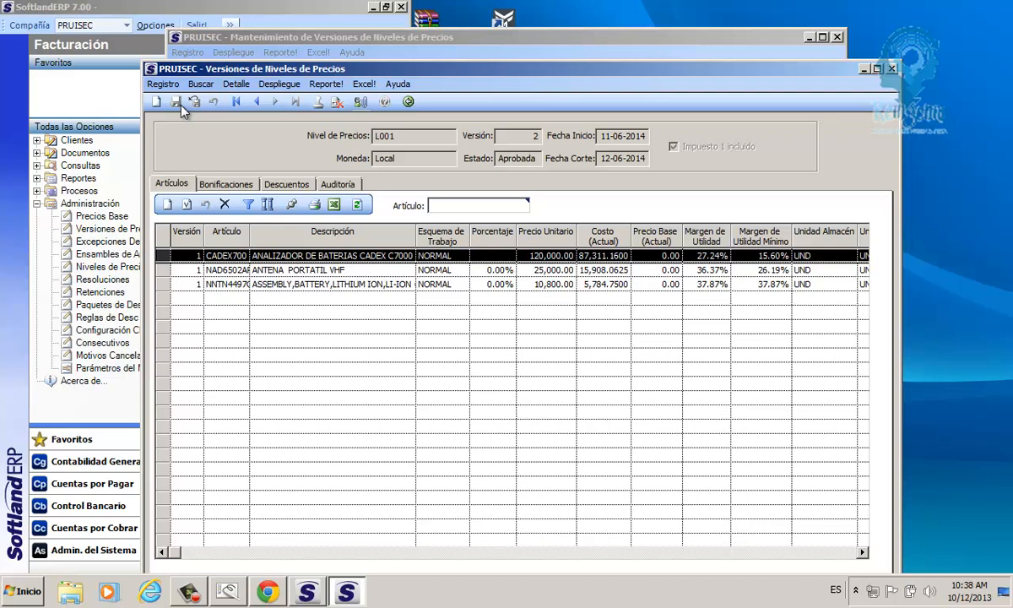
Step: Open the Precio Unitario of the ANTENA PORTATIL VHF line in version 2 for editing
left_click(531, 270)
left_click_drag(531, 270, 575, 270)
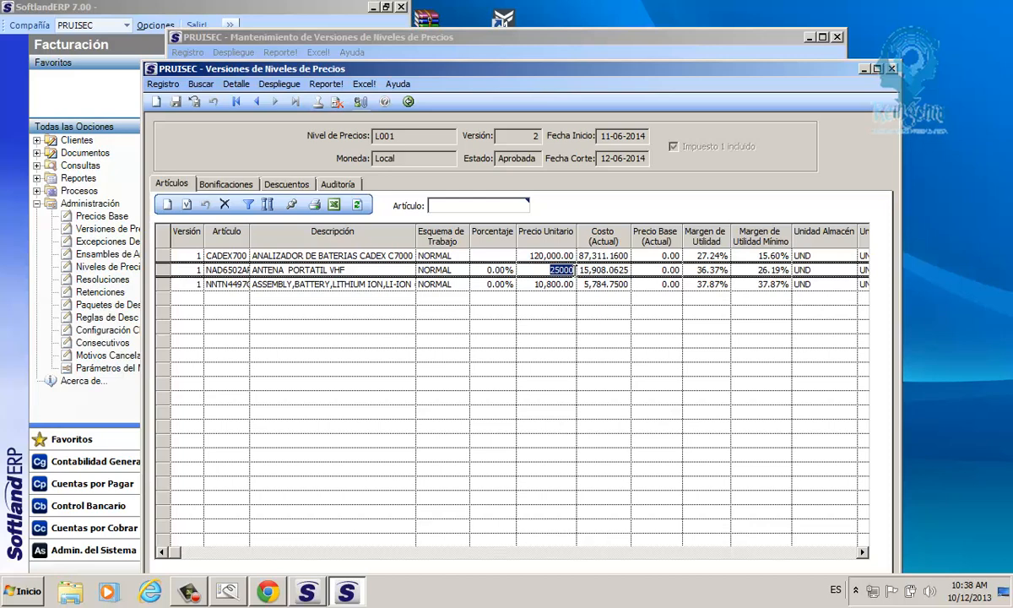
left_click(191, 594)
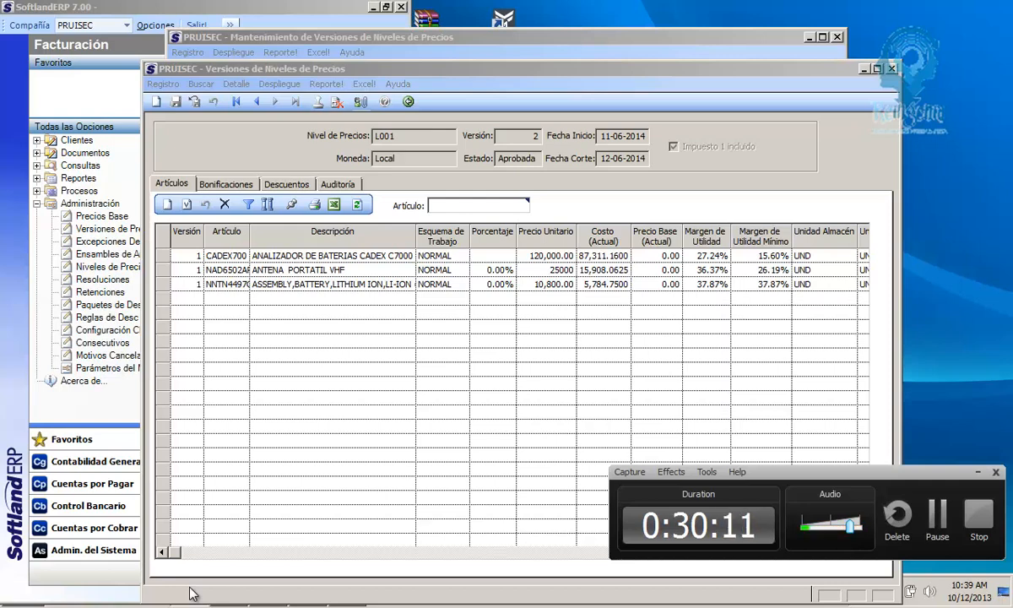
left_click(576, 271)
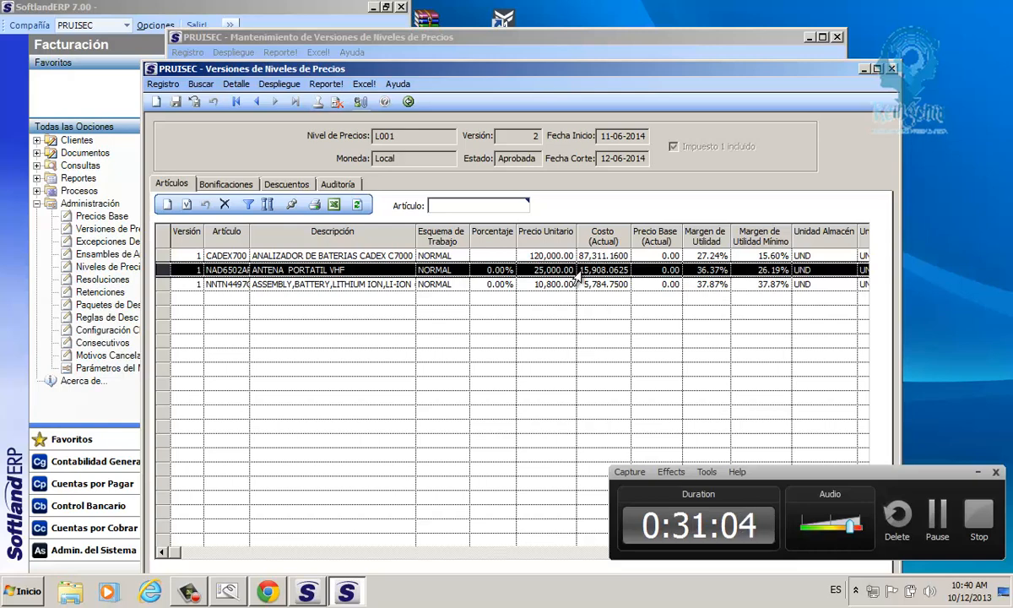
Step: Return to the versions of price level L001, annul version 2 and acknowledge the annulment
left_click(375, 138)
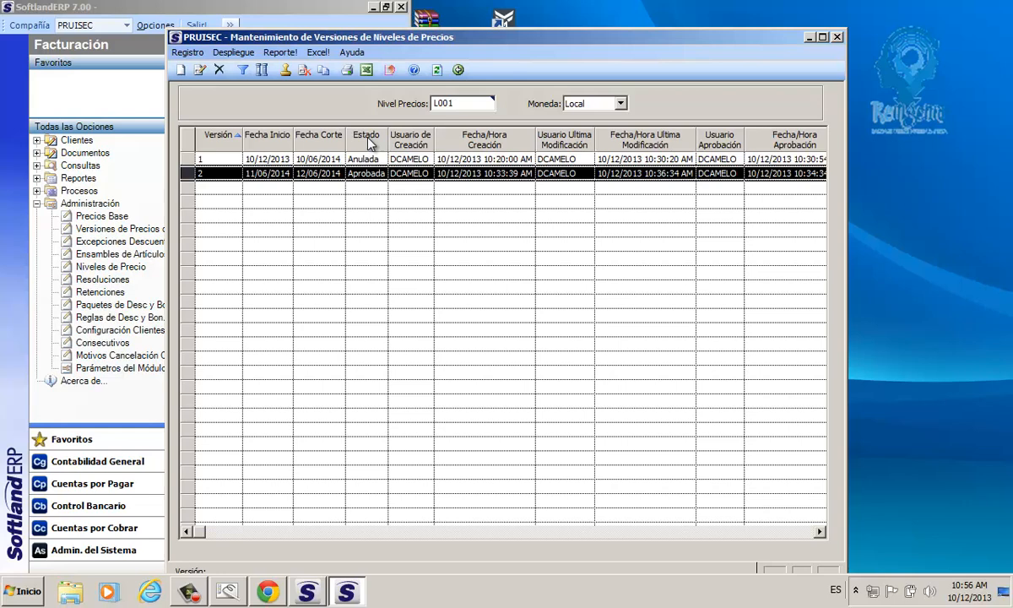
left_click(306, 73)
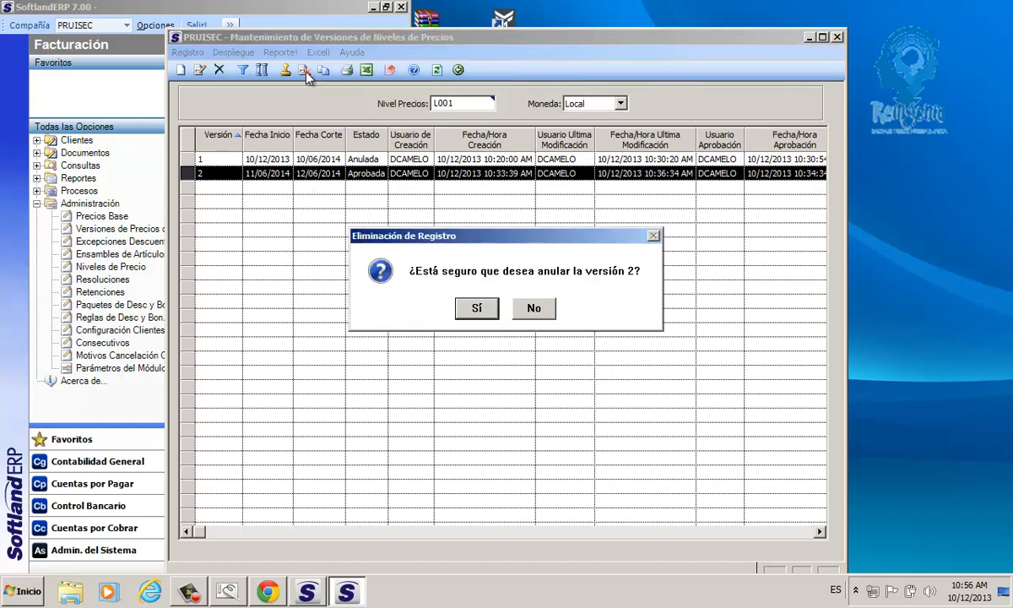
left_click(477, 310)
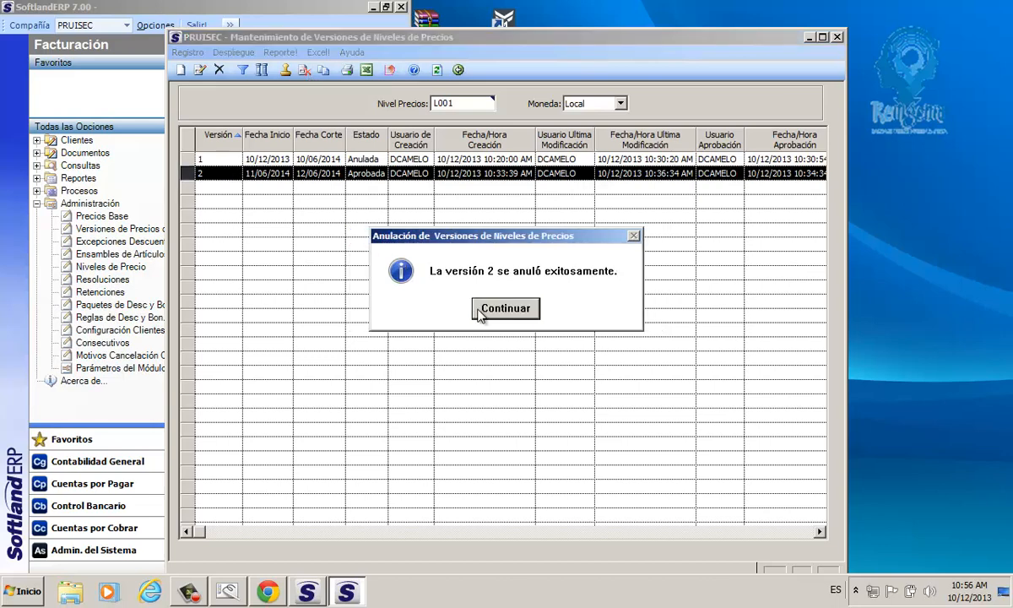
left_click(505, 309)
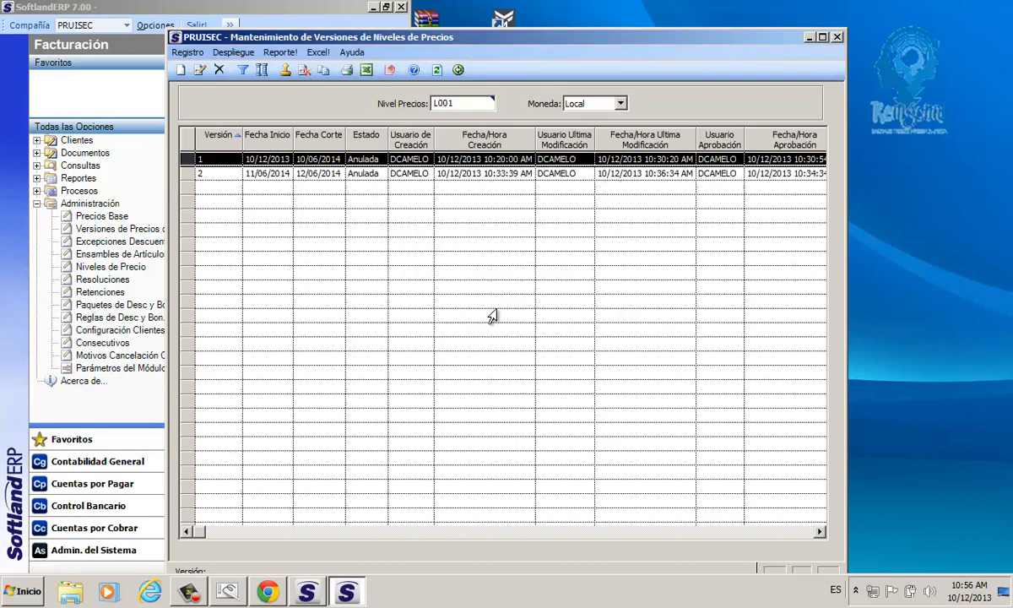
Step: Start a copy of version 1 of level L001 and set the new version's Fecha Inicio to 10/12/2013
left_click(325, 70)
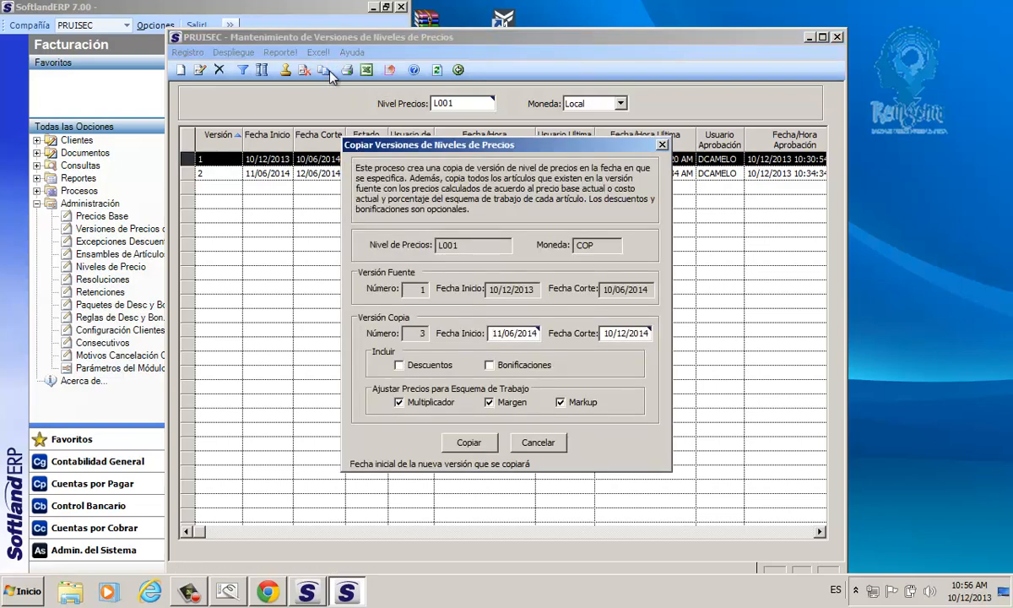
double_click(507, 334)
left_click(497, 355)
left_click(496, 356)
left_click(496, 355)
left_click(497, 355)
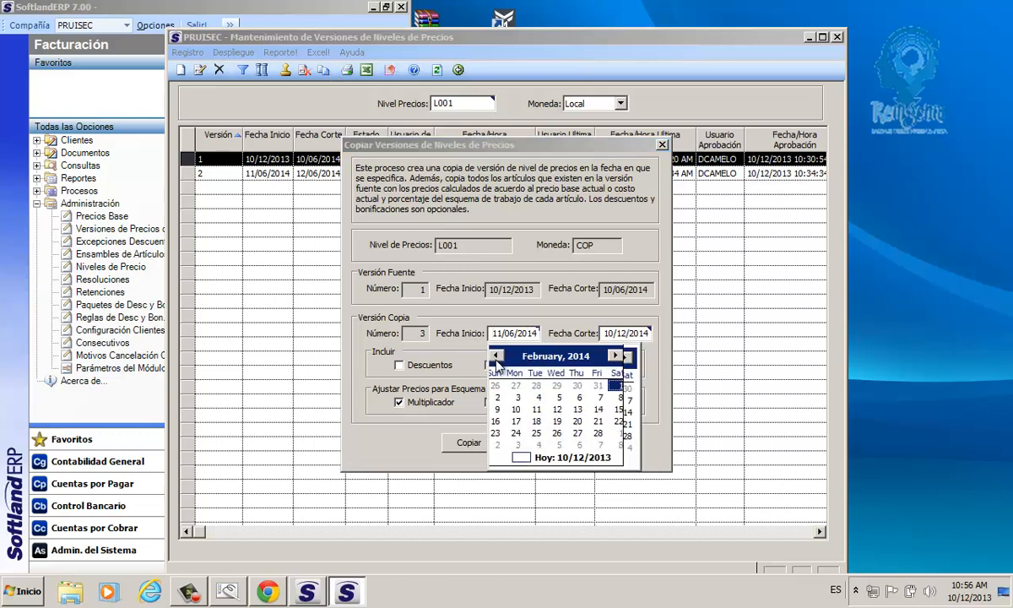
left_click(496, 356)
left_click(497, 356)
left_click(496, 355)
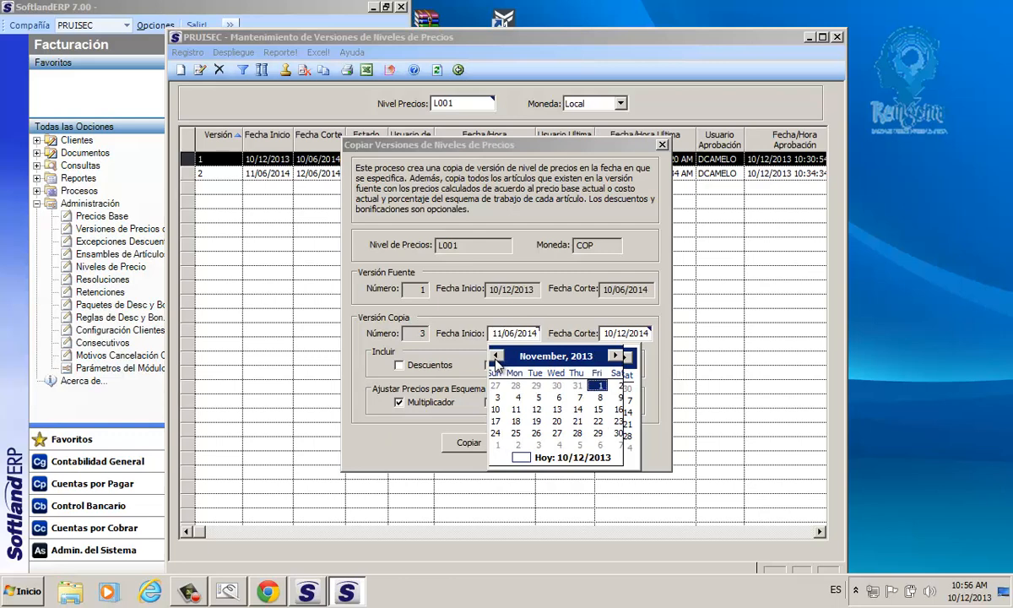
left_click(556, 356)
left_click(608, 438)
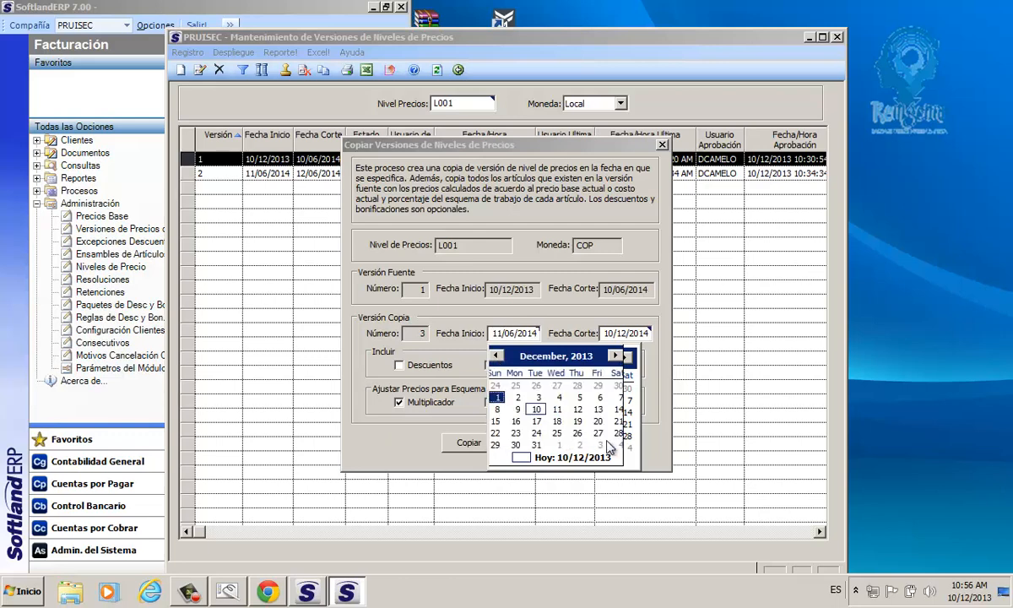
left_click(536, 408)
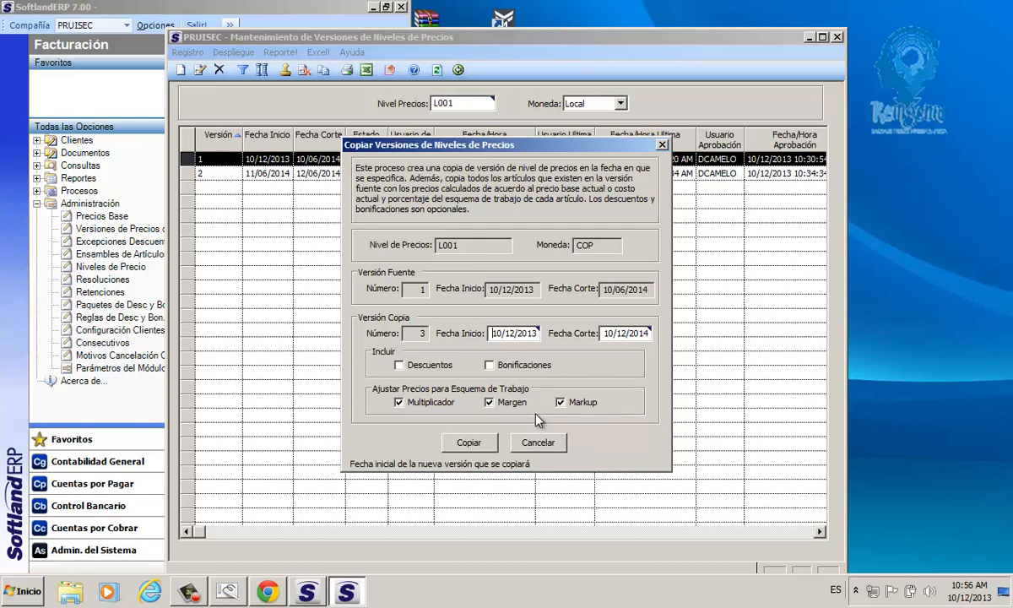
Step: Include Bonificaciones and Descuentos in the version copy, run it and acknowledge its completion
left_click(489, 364)
left_click(399, 366)
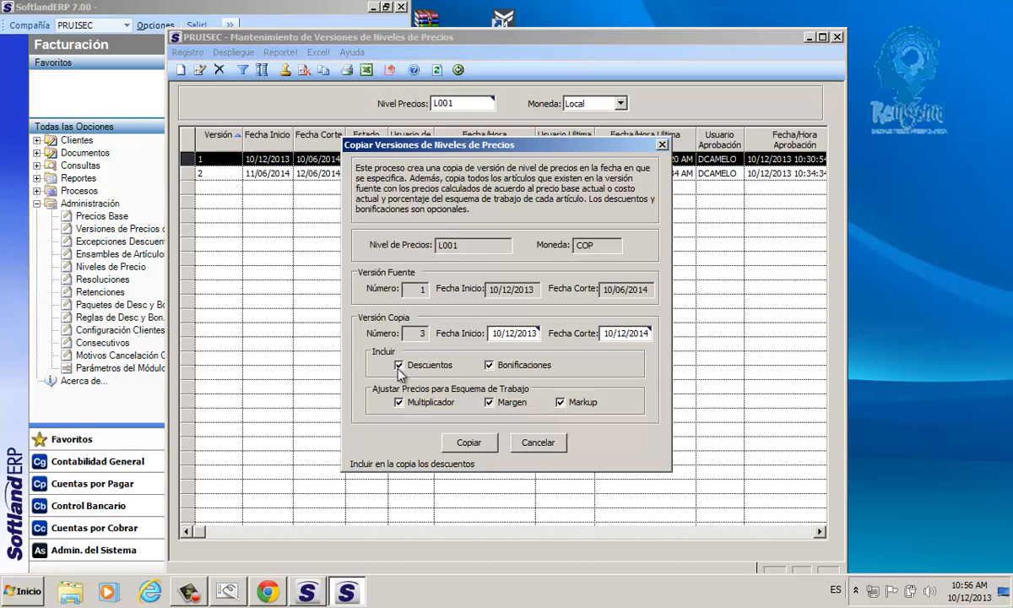
left_click(479, 449)
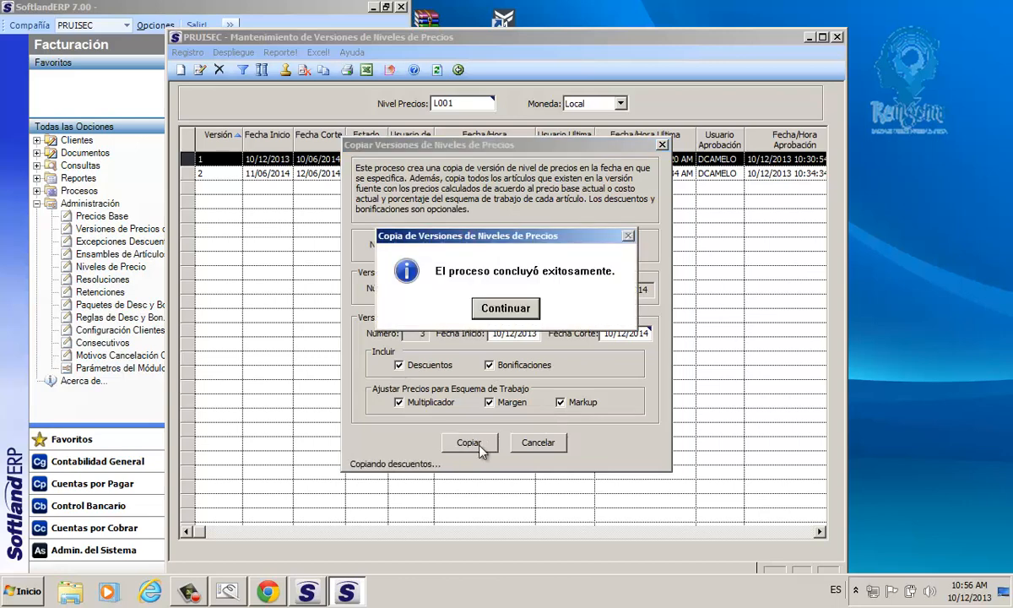
left_click(508, 309)
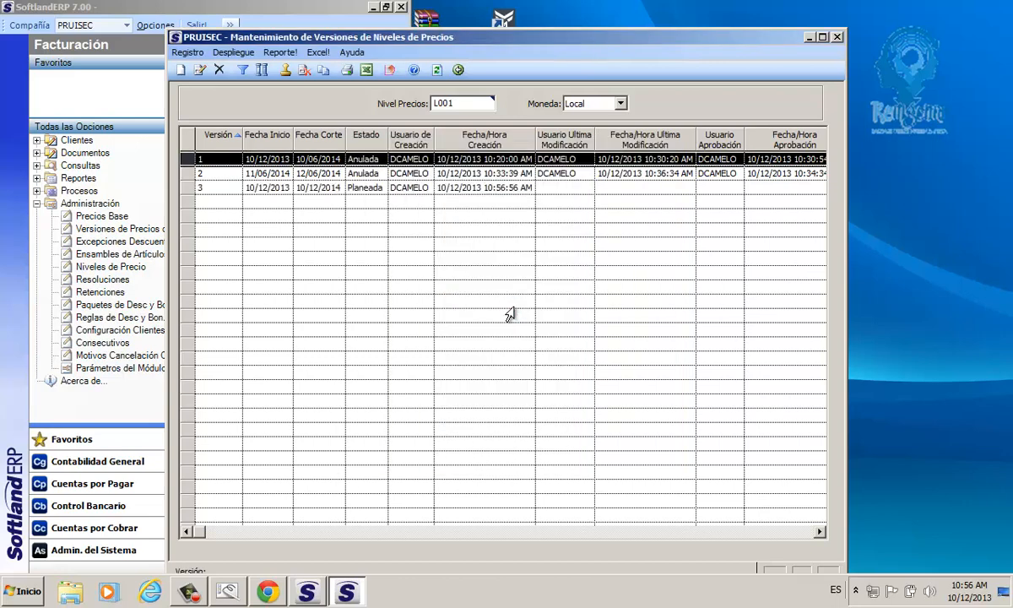
Step: Approve version 3 of price level L001 and acknowledge the approval
left_click(308, 189)
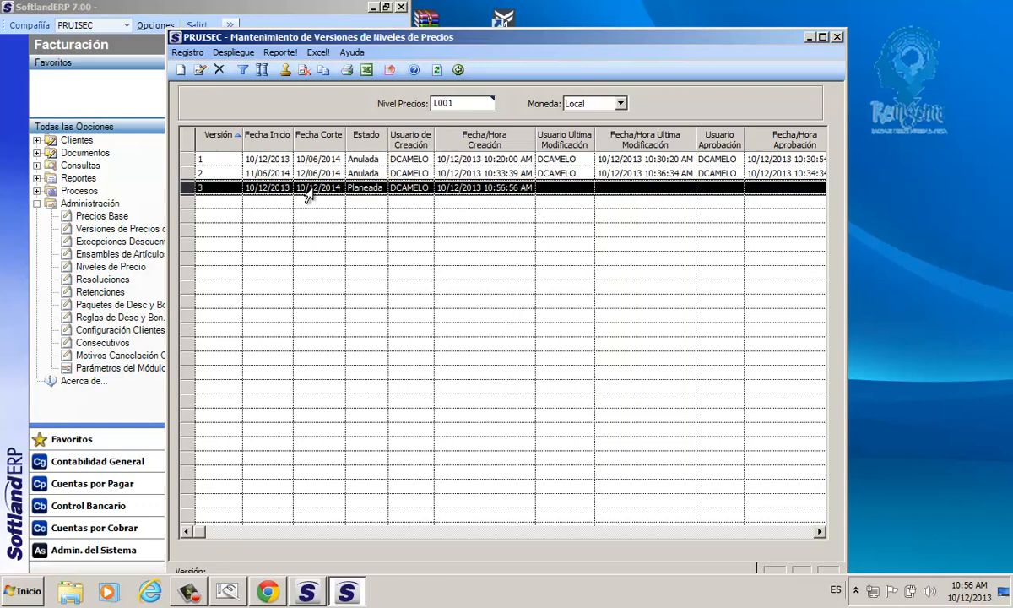
left_click(442, 75)
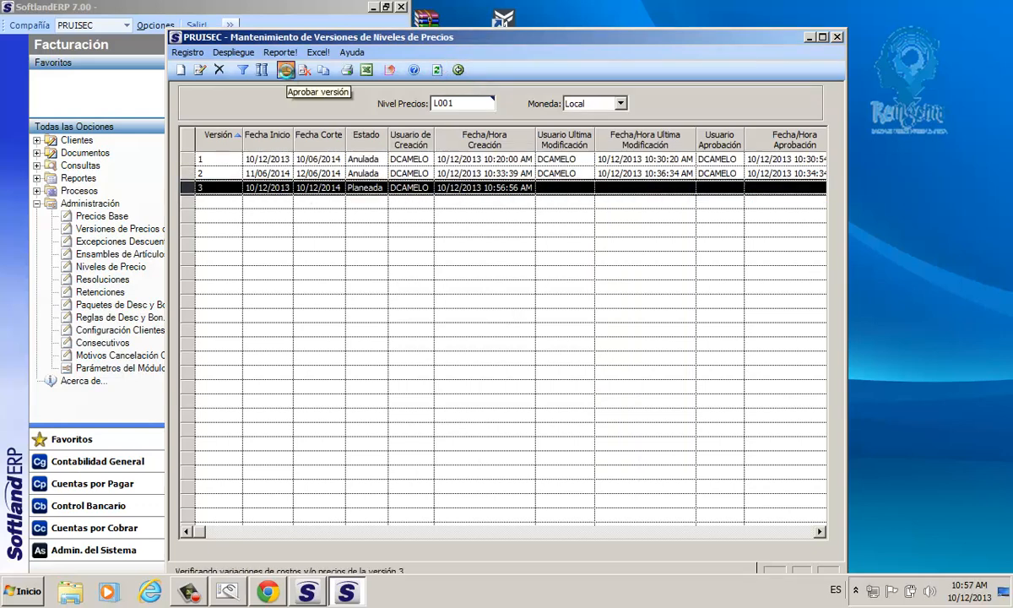
left_click(286, 72)
left_click(476, 309)
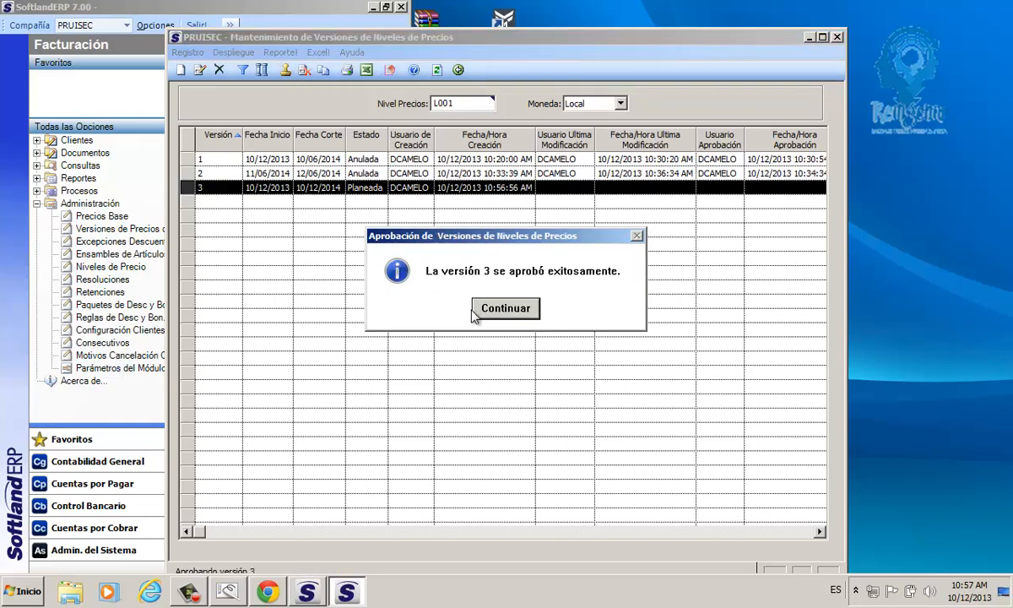
left_click(474, 312)
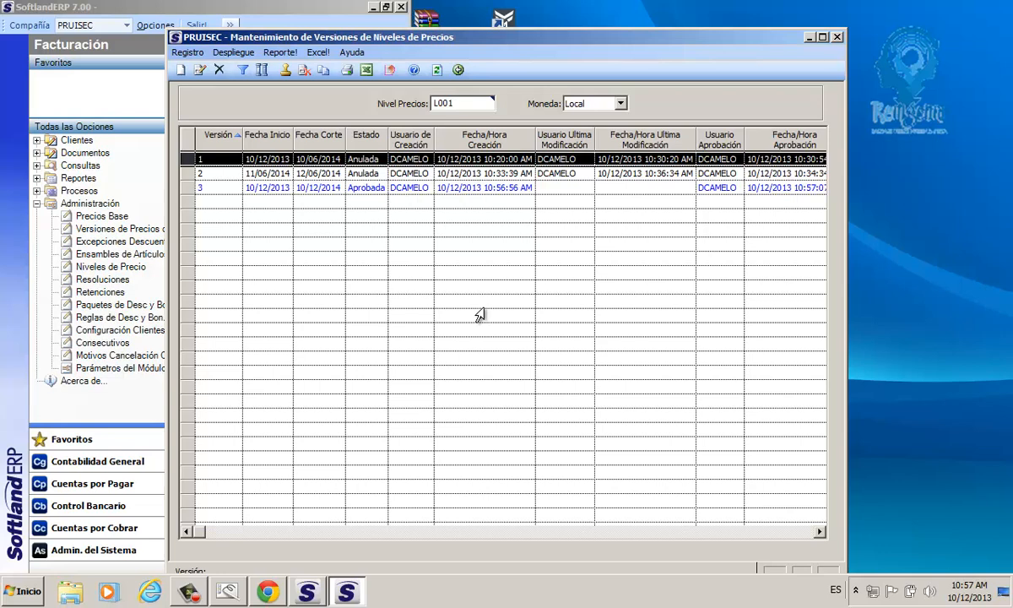
Step: Open approved version 3 to view its details, and return to the list of versions
left_click(316, 189)
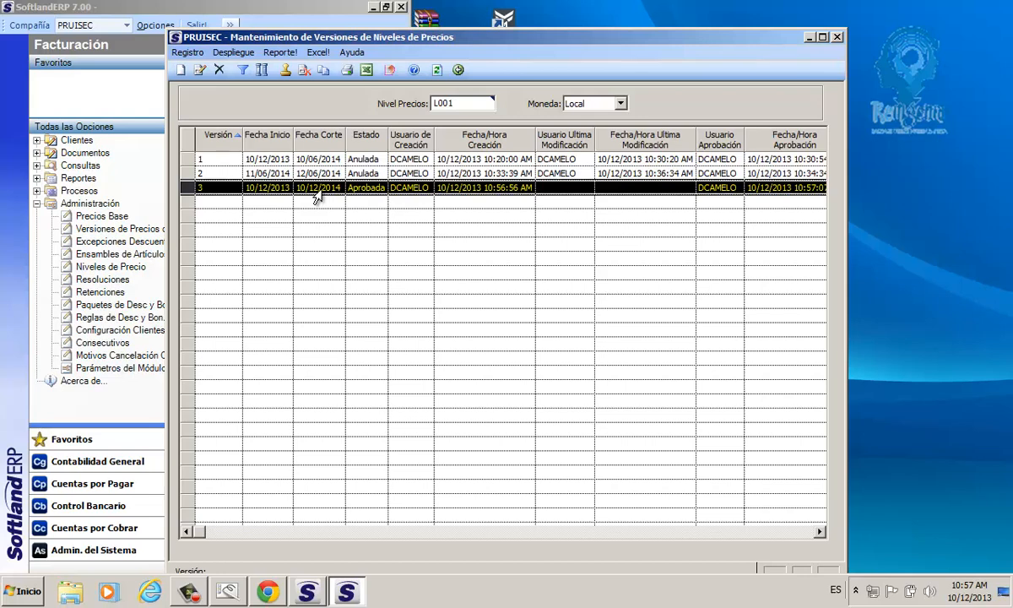
left_click(253, 174)
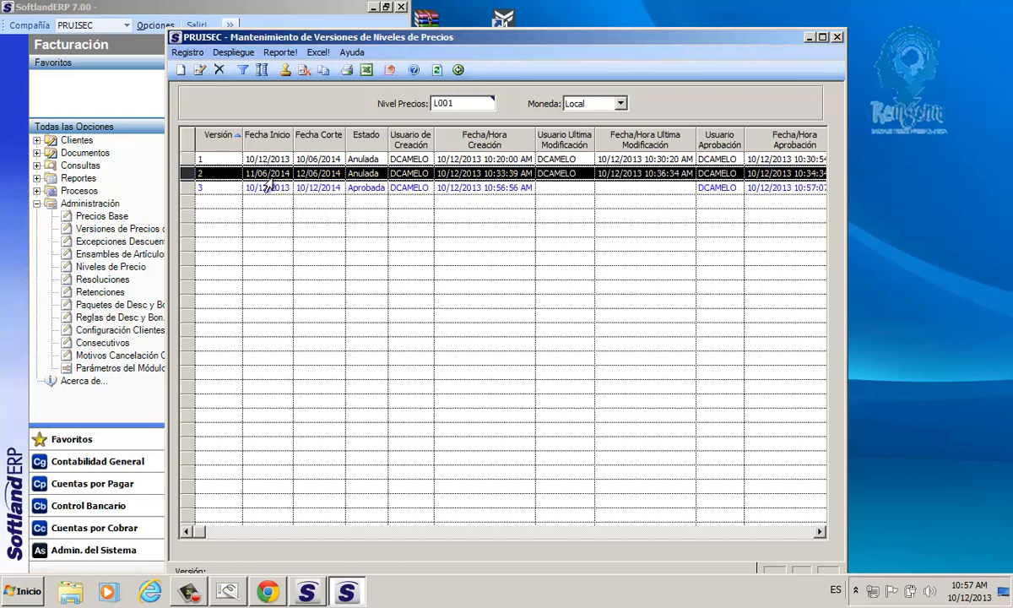
left_click(317, 187)
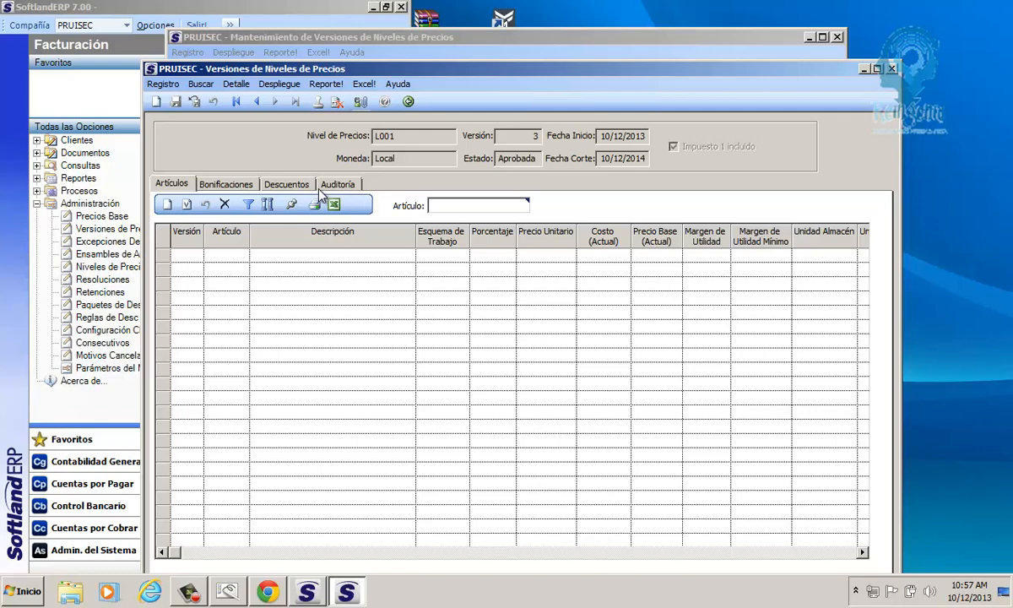
left_click(408, 101)
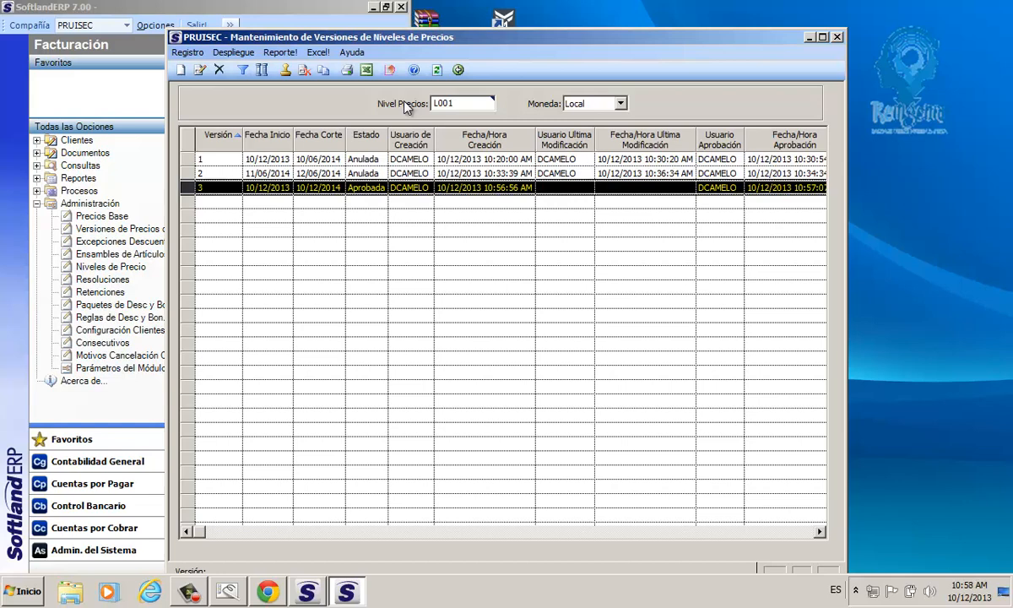
Step: Review the Nivel Precios code L001 and compare its annulled versions 1 and 2 with approved version 3
left_click(431, 101)
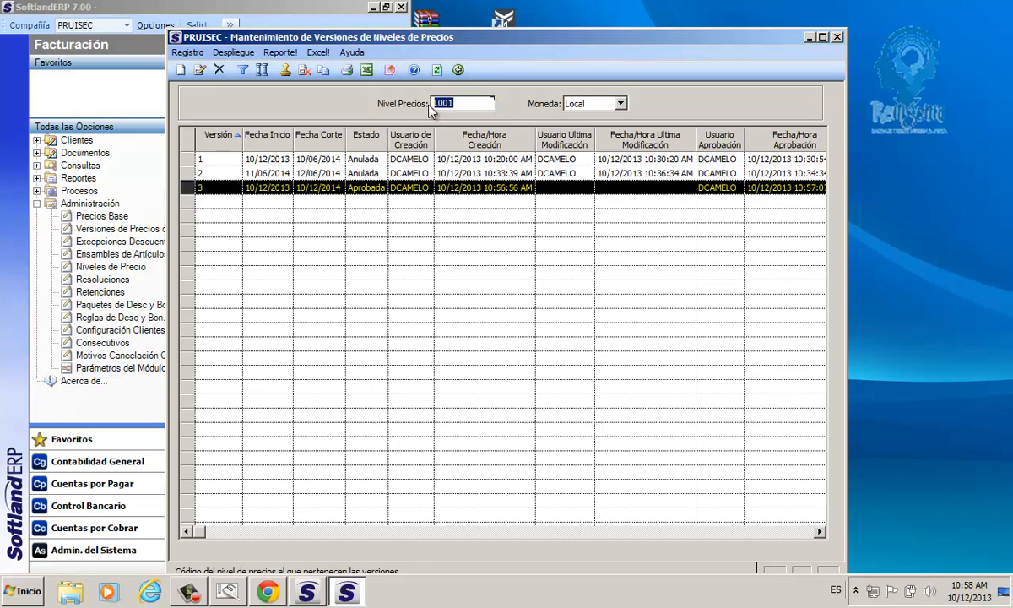
left_click_drag(212, 159, 212, 174)
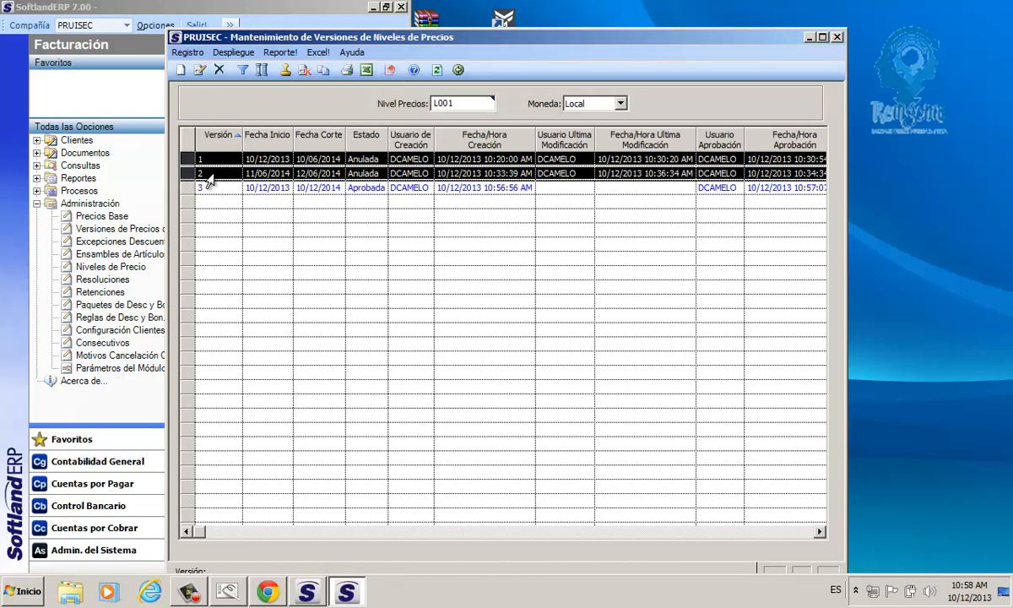
left_click(212, 188)
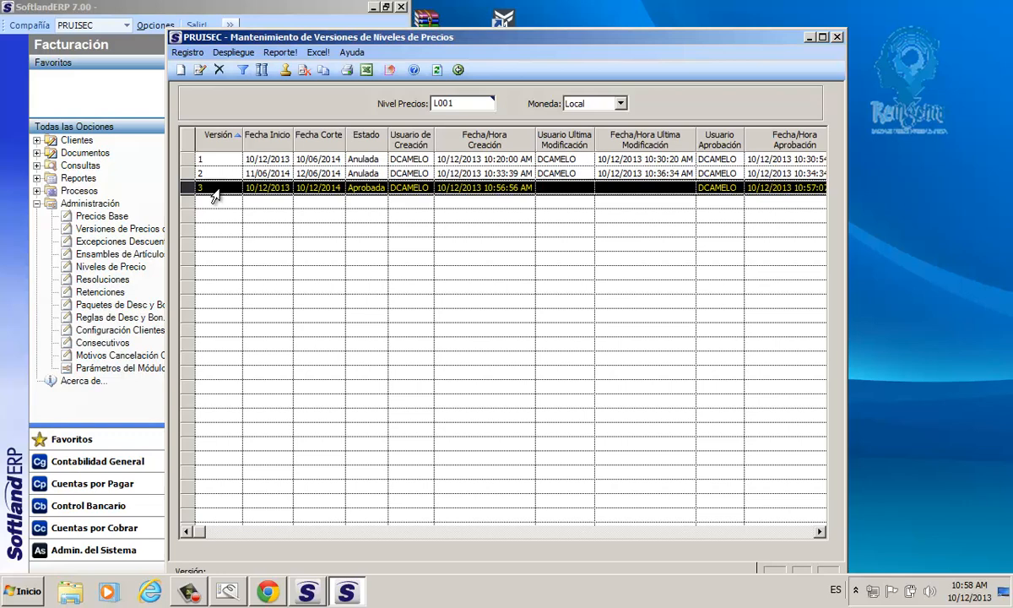
left_click(432, 103)
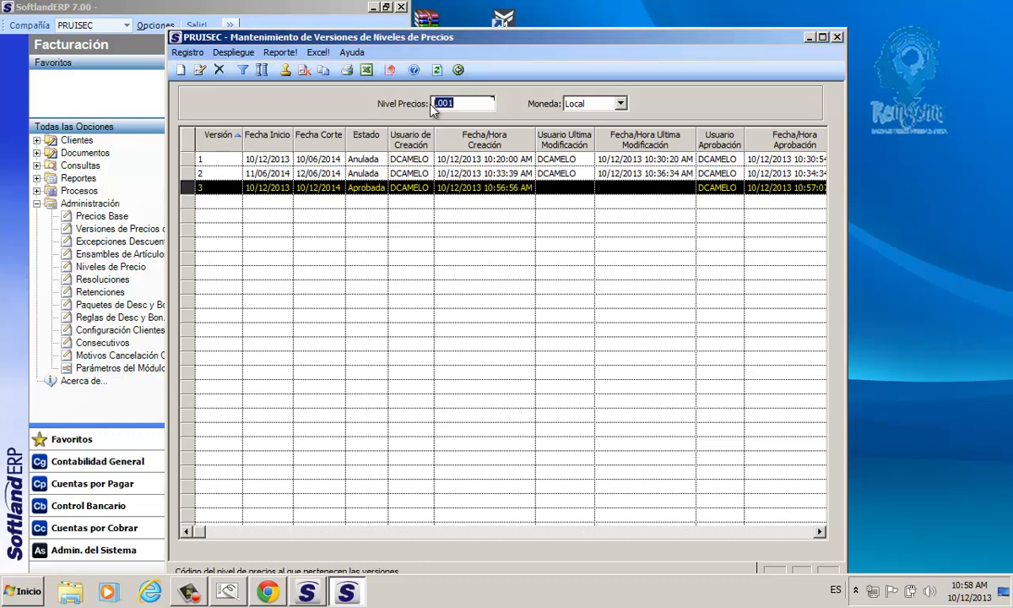
Step: Close the price level version maintenance and launch Versiones de Precios de Artículos again
left_click(459, 70)
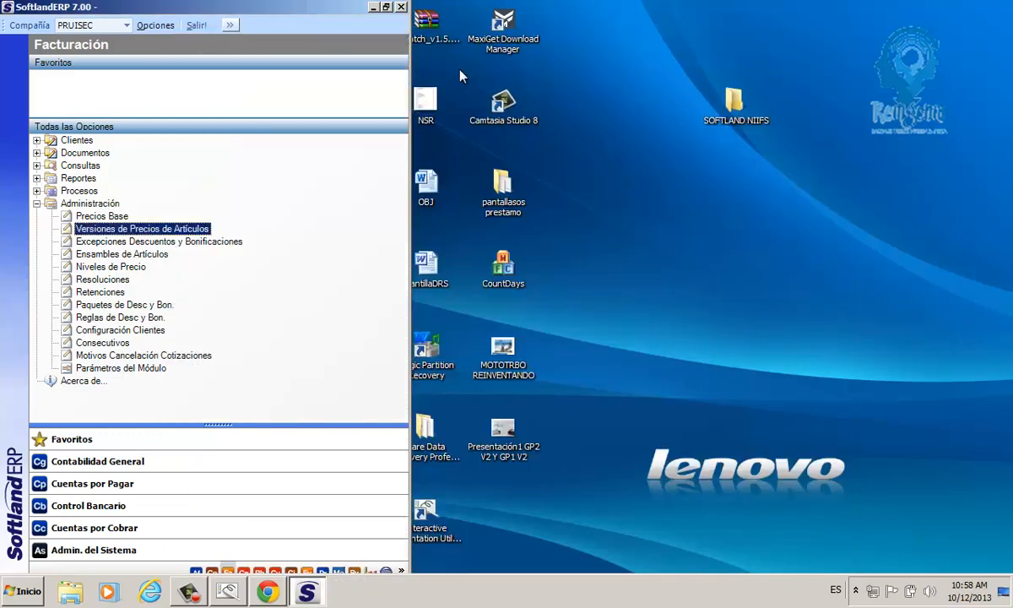
double_click(110, 230)
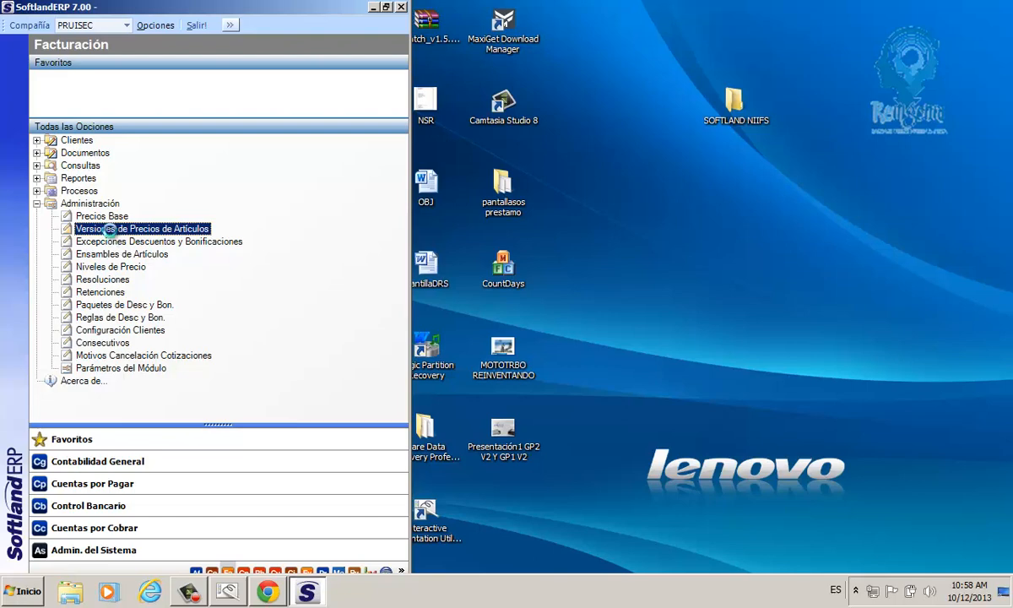